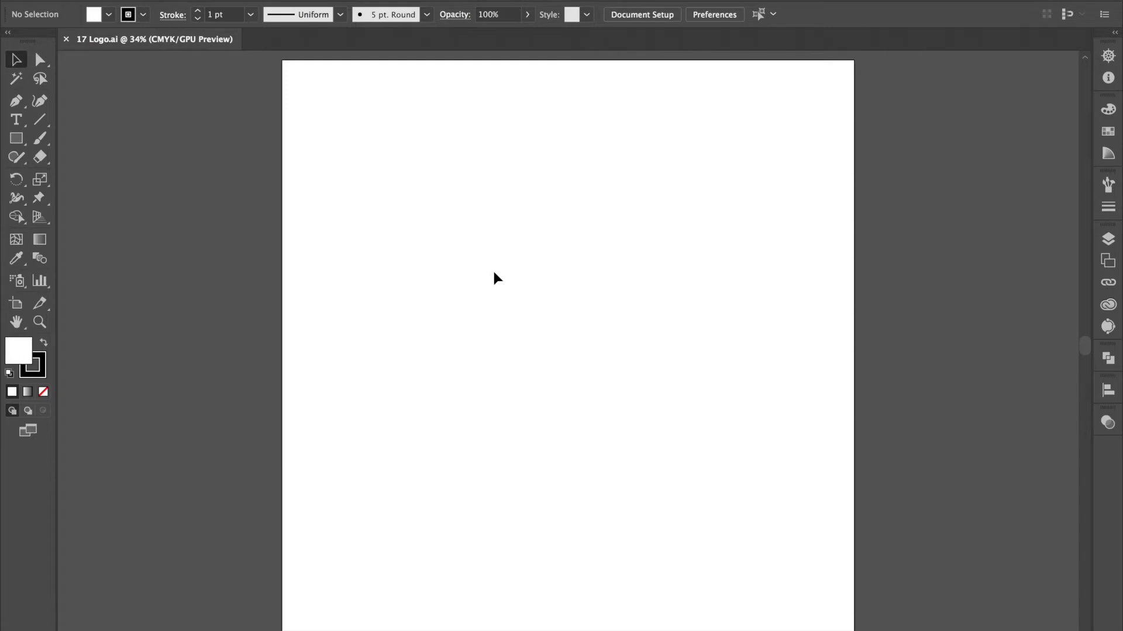
- View the 2160 x 2160 pt print preset among the new-document settings, then close them without creating a document
key(super+n)
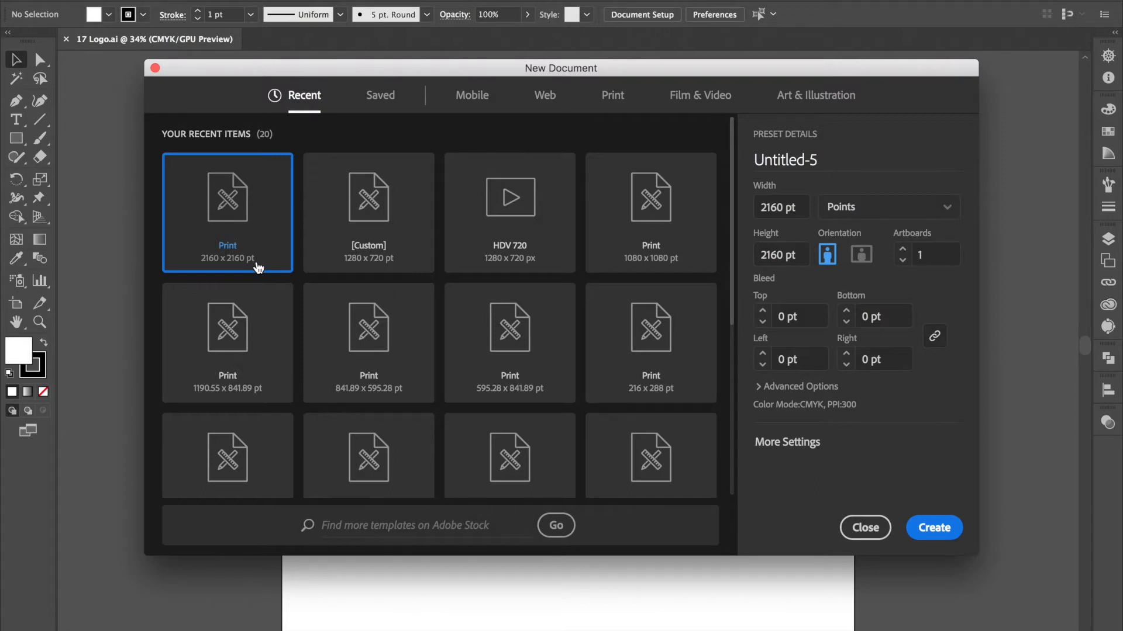
click(865, 528)
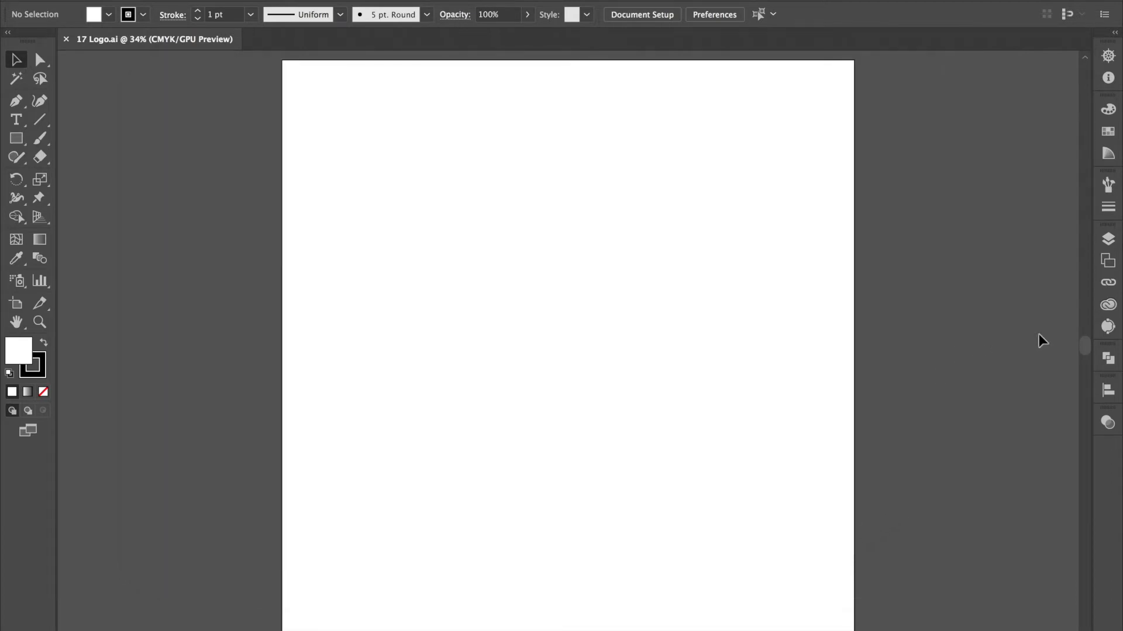
- Show Layer 1 and examine the Logo Challenge #17 brief up close for the client's name, icon and colour requirements
click(1108, 239)
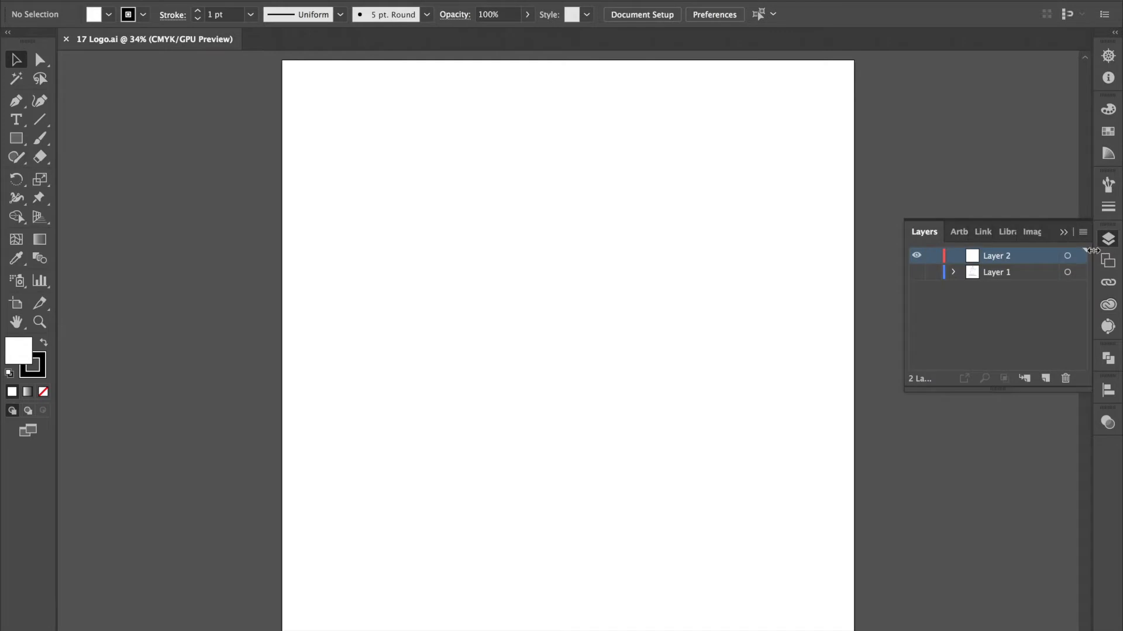
click(917, 273)
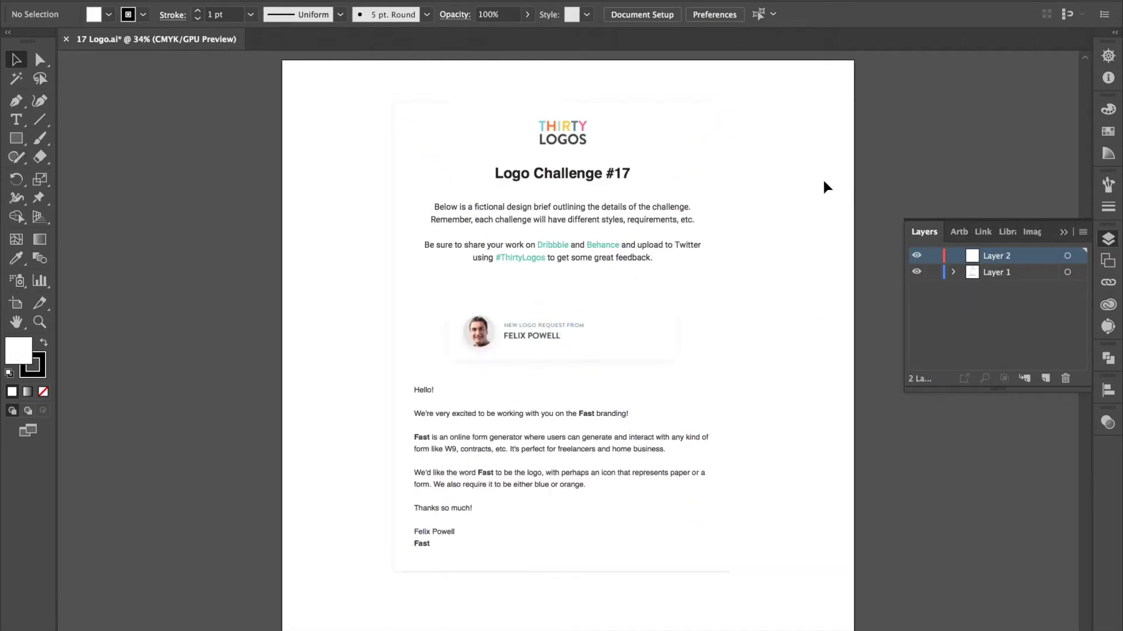
click(1063, 232)
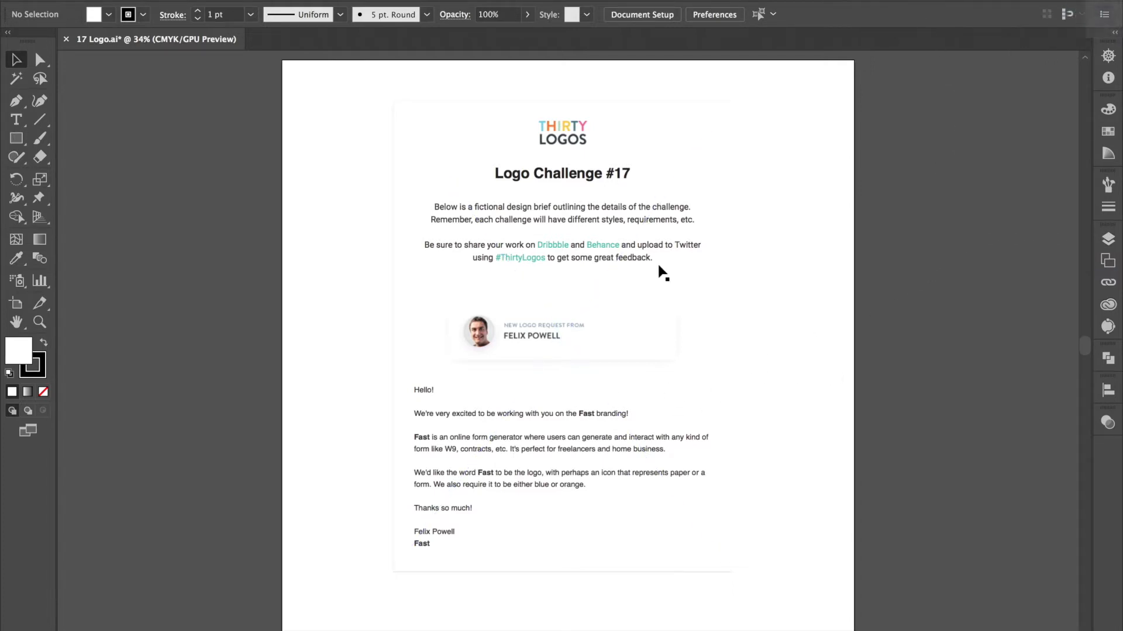
drag(472, 422, 587, 346)
key(super+z)
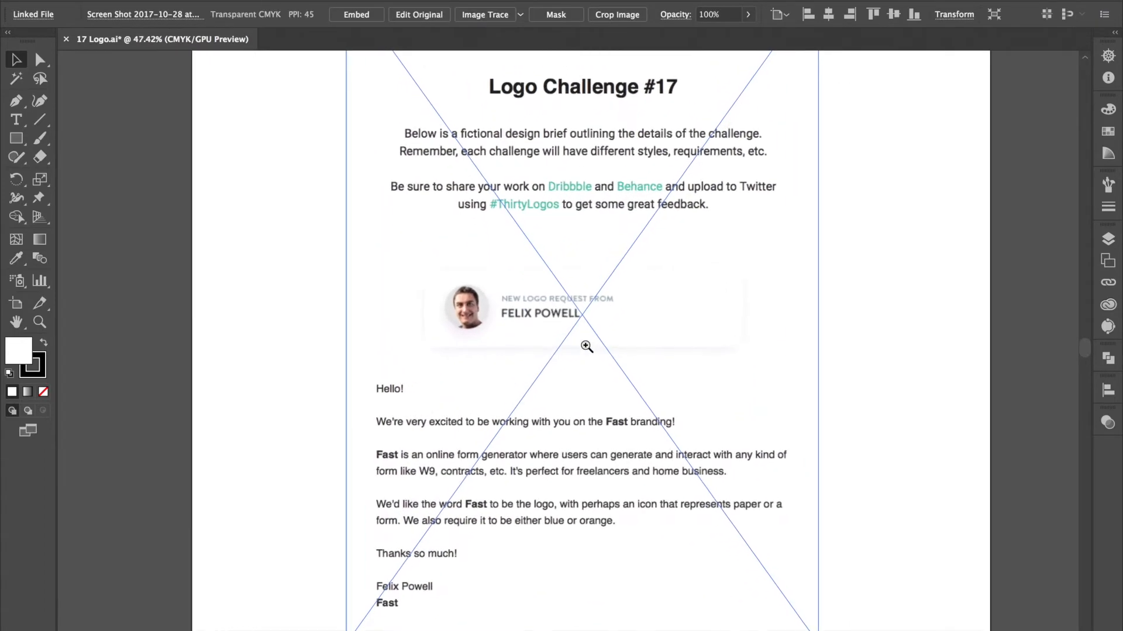
scroll(851, 380, down, 2)
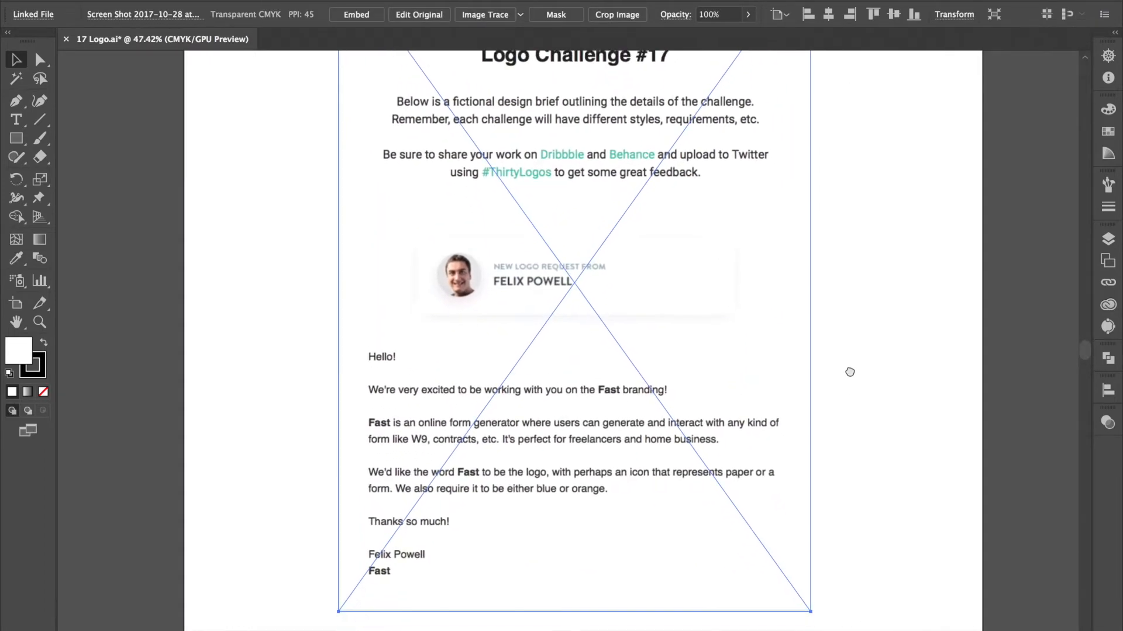
click(860, 373)
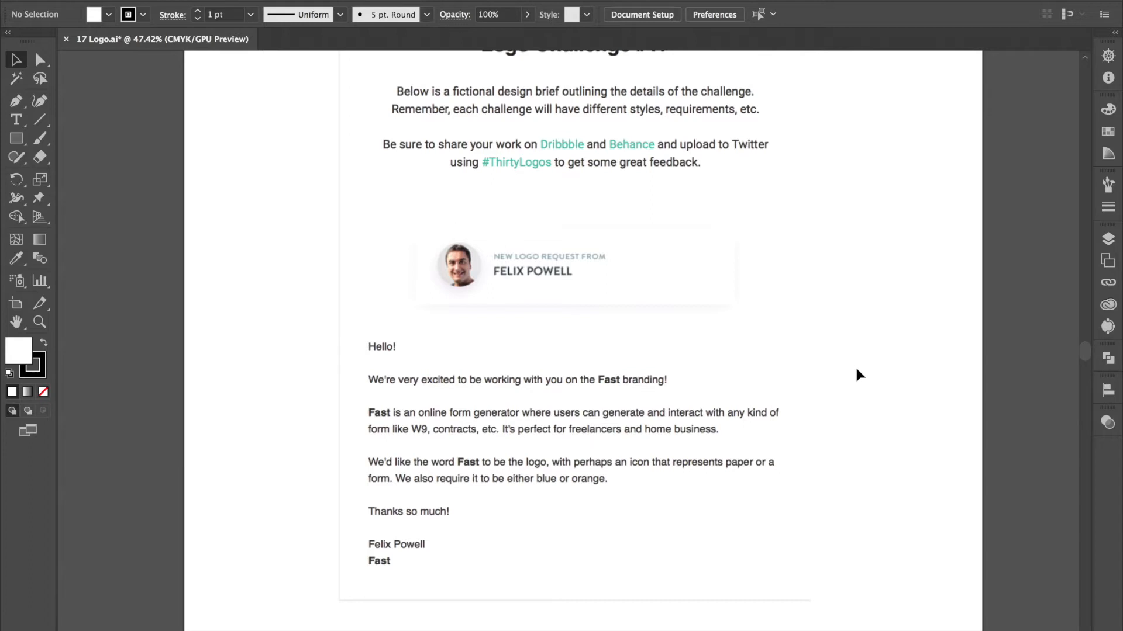
key(super+0)
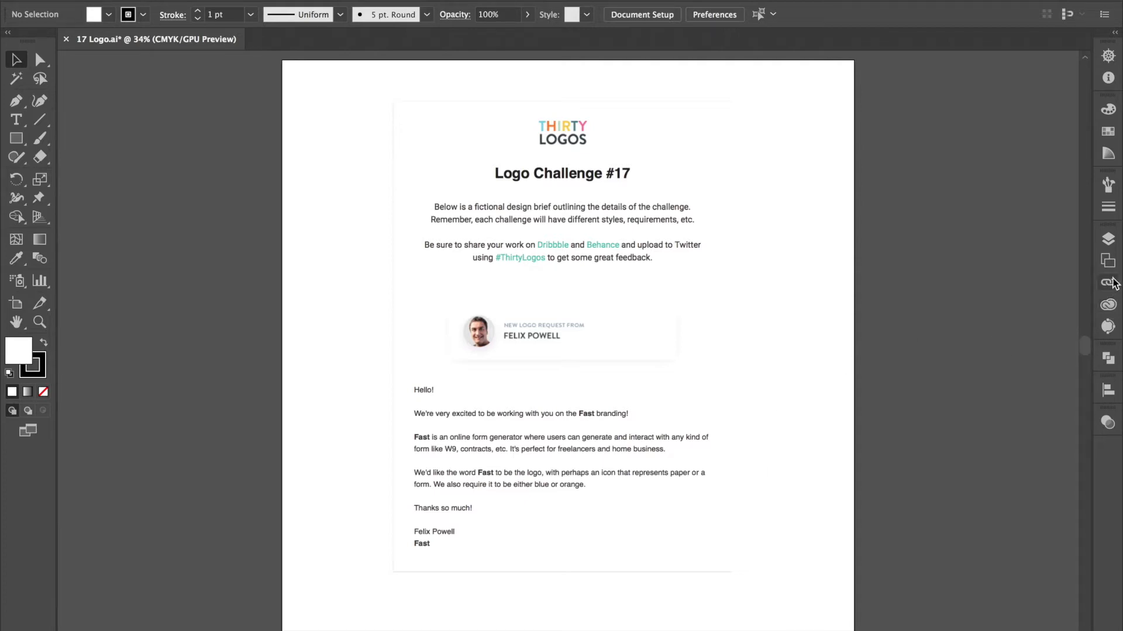
- Delete the linked brief screenshot from Layer 1
click(1108, 239)
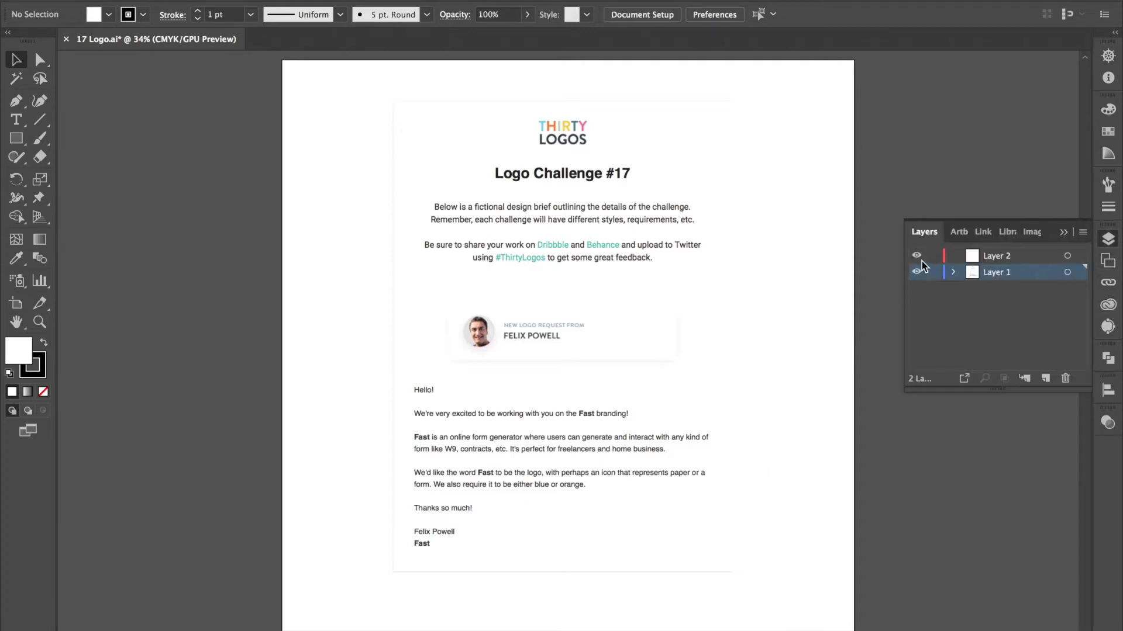
click(916, 272)
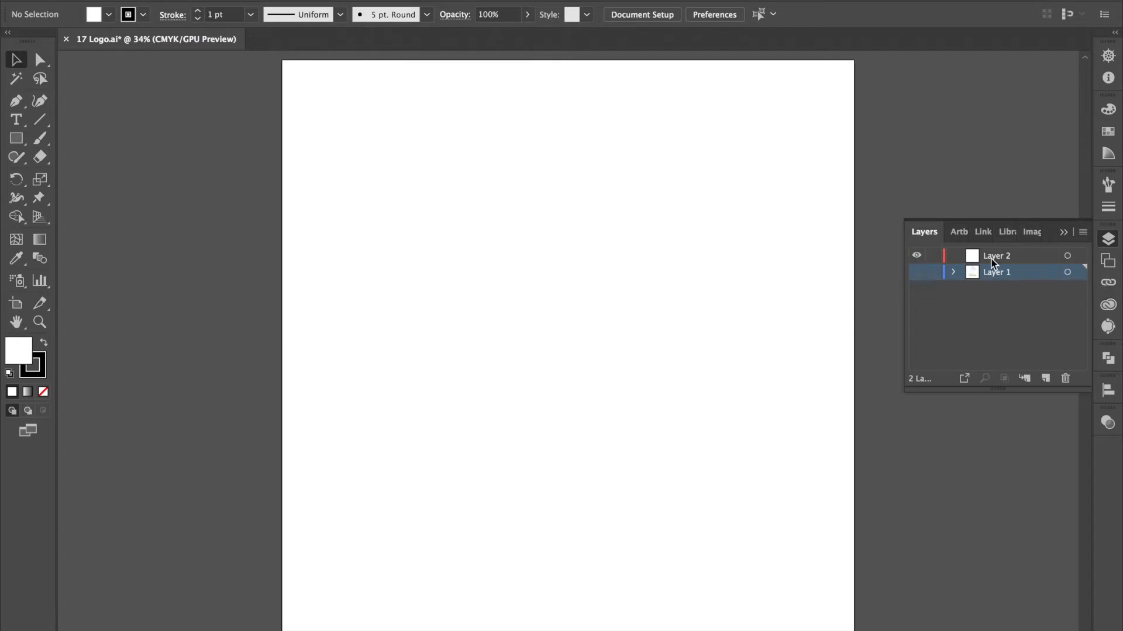
click(917, 272)
click(570, 319)
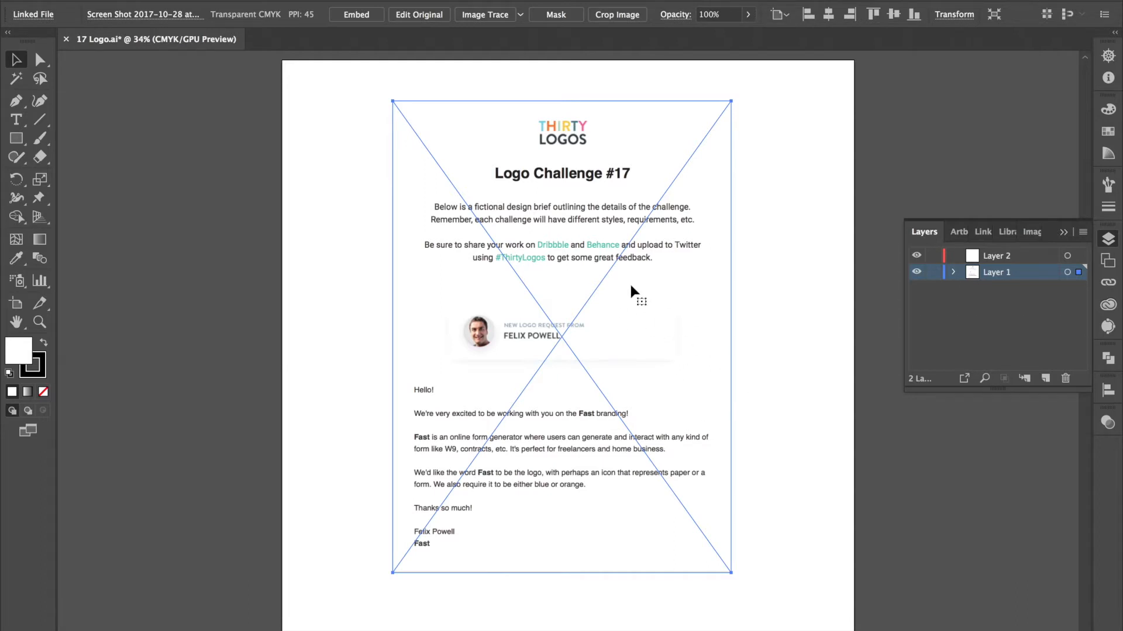
click(816, 302)
click(643, 306)
key(Delete)
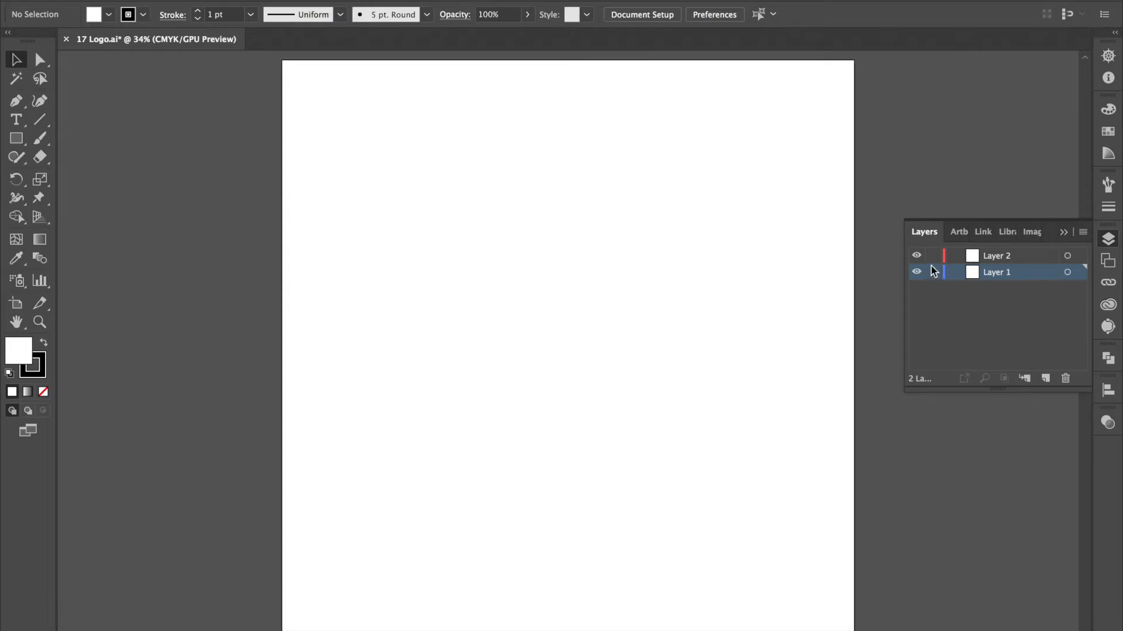
- Remove the empty Layer 2 from the document and put the layer list away
click(1016, 257)
click(1064, 379)
click(1051, 235)
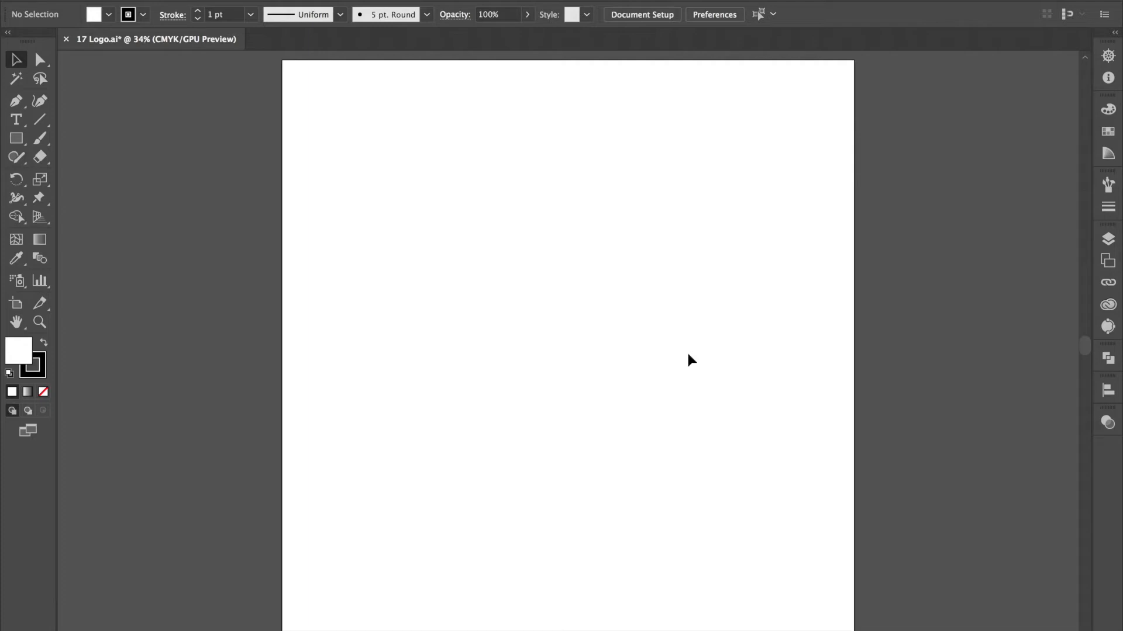
- Show the document grid across the whole artboard
key(super+apostrophe)
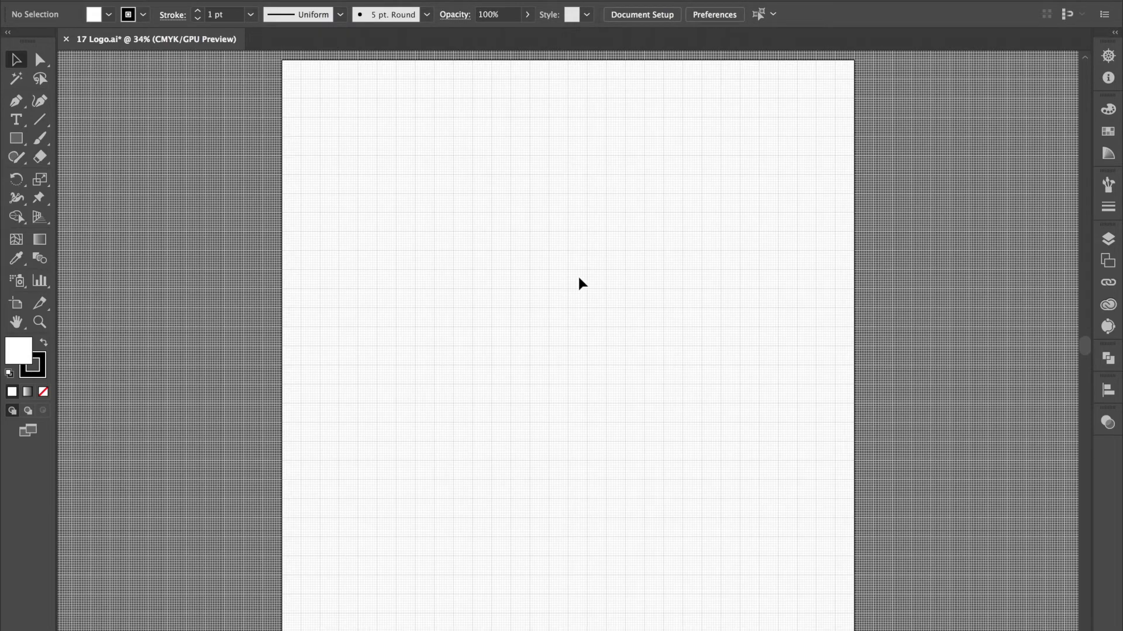
key(super+minus)
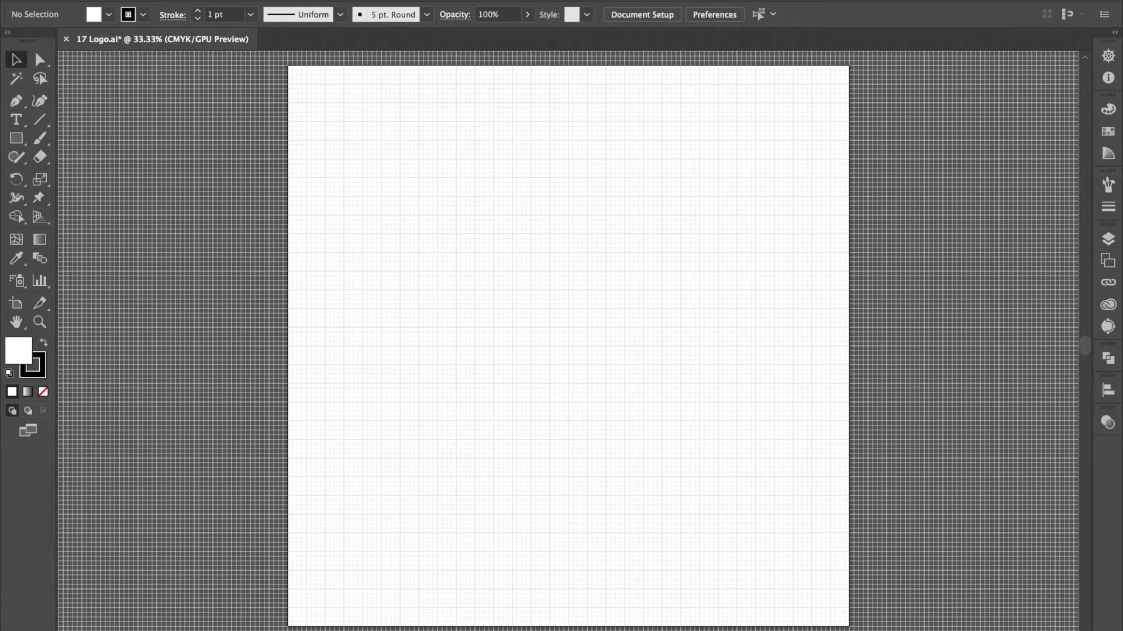
- Turn Smart Guides off and back on
click(426, 0)
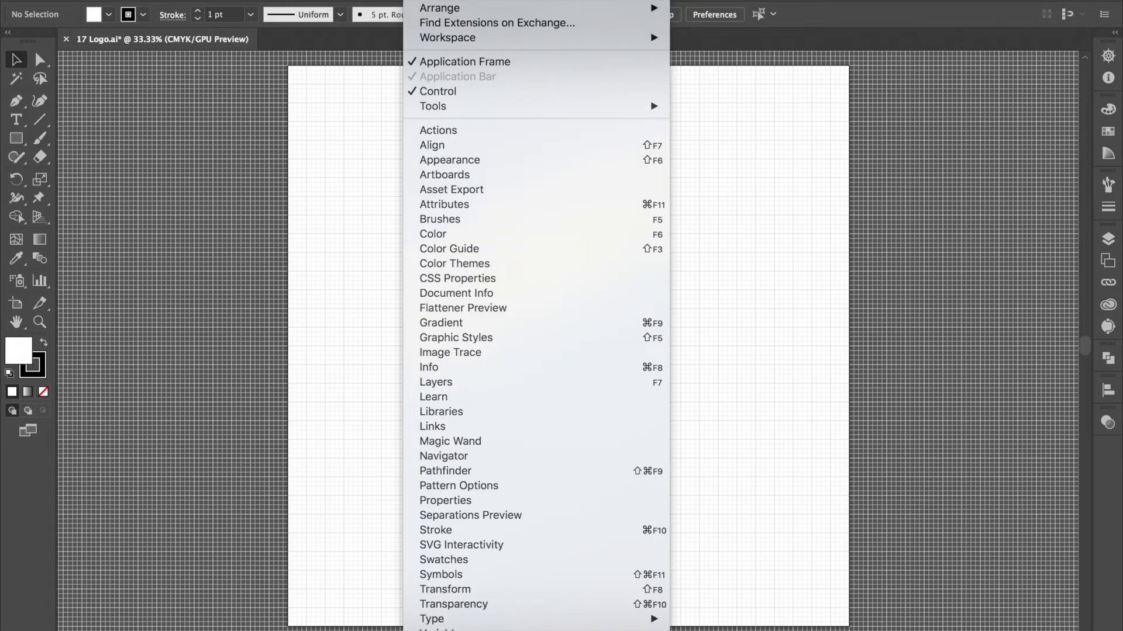
mouse_move(384, 0)
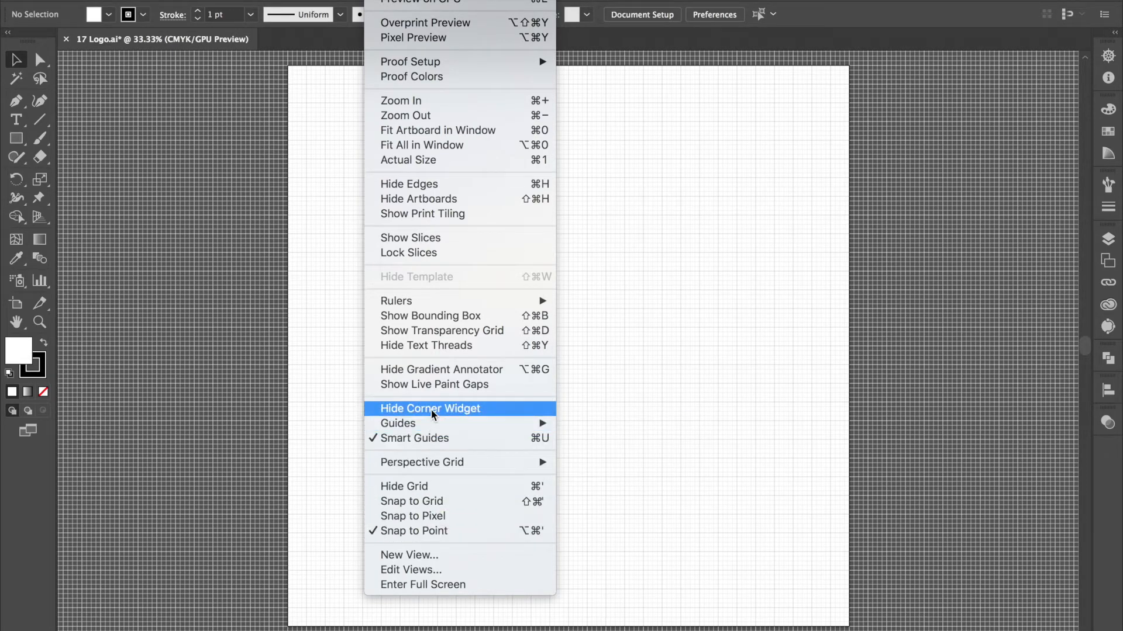
click(440, 439)
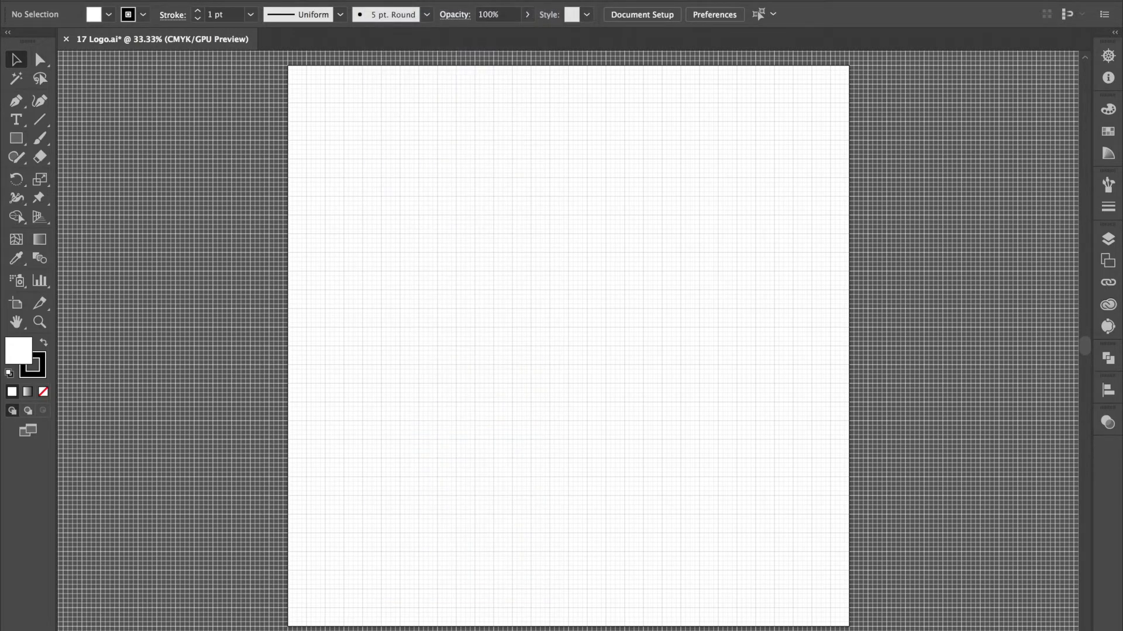
click(426, 0)
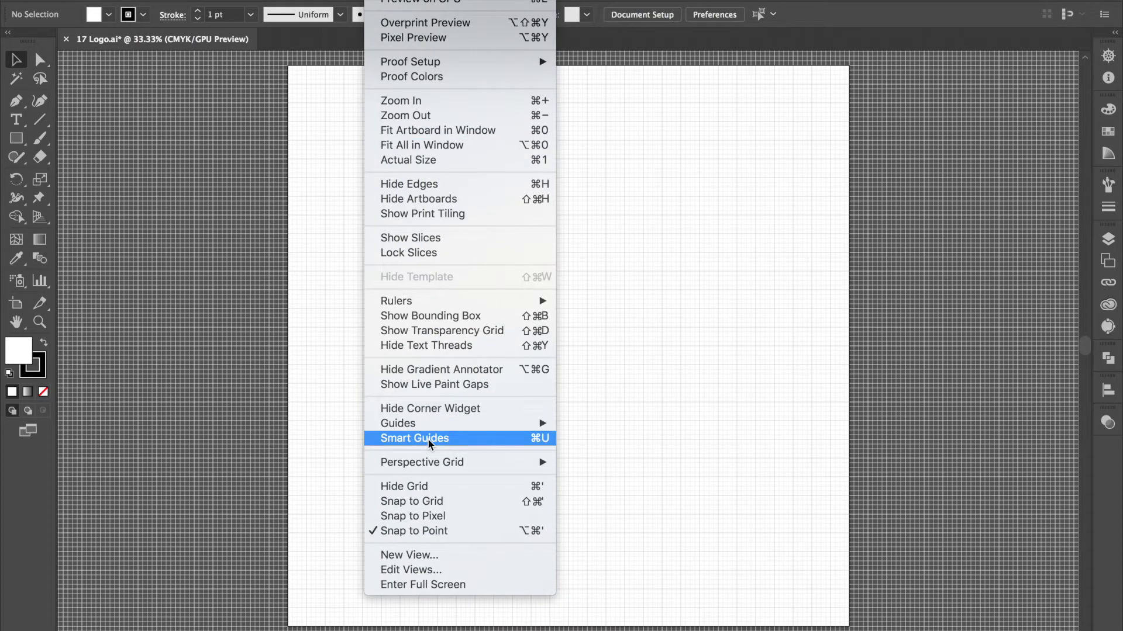
click(429, 440)
- Hide the document grid and show it again
click(380, 0)
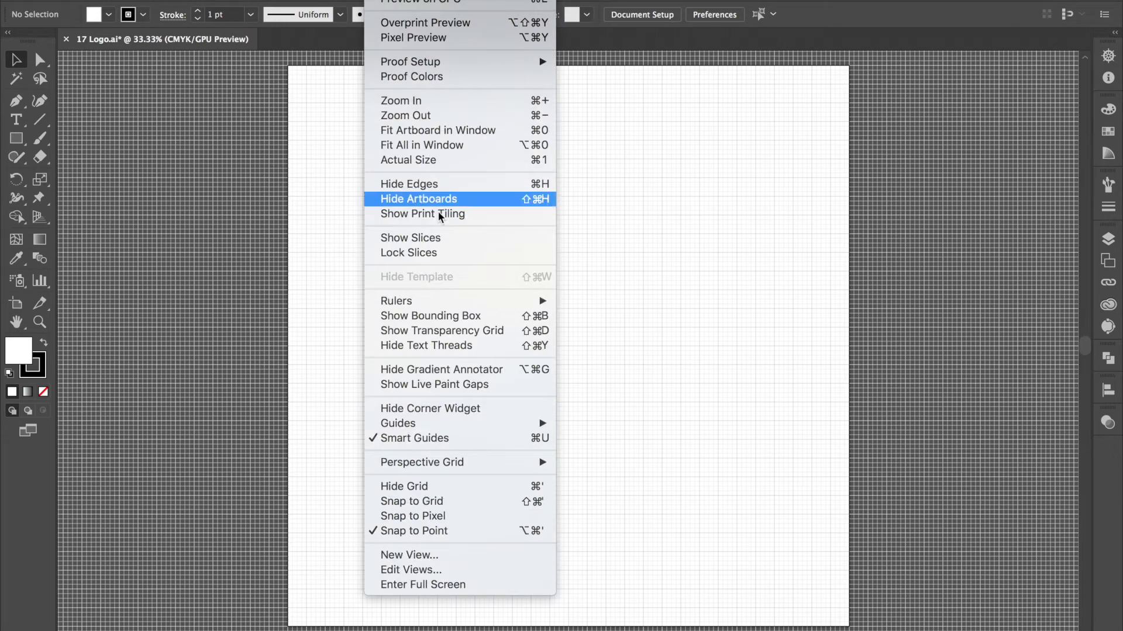
mouse_move(447, 300)
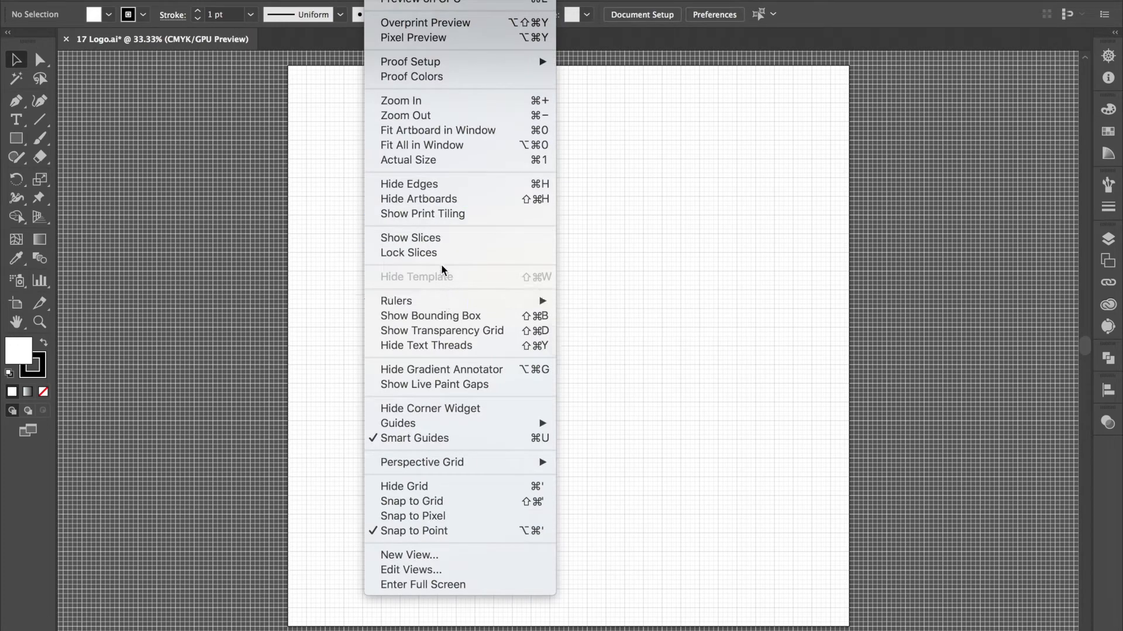
click(480, 487)
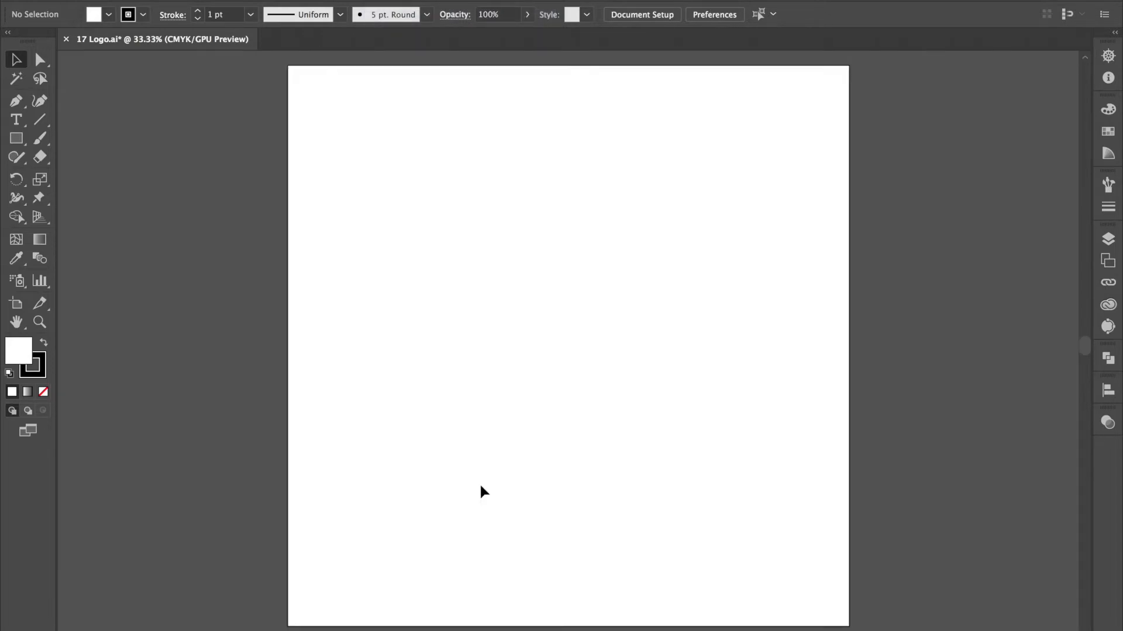
click(376, 0)
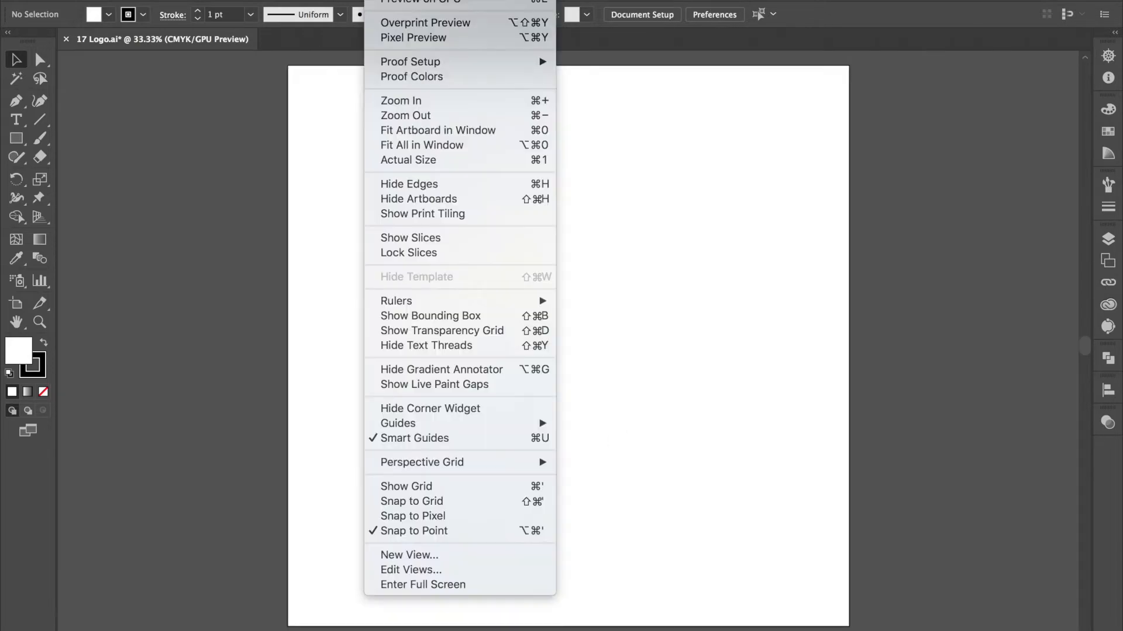
click(451, 488)
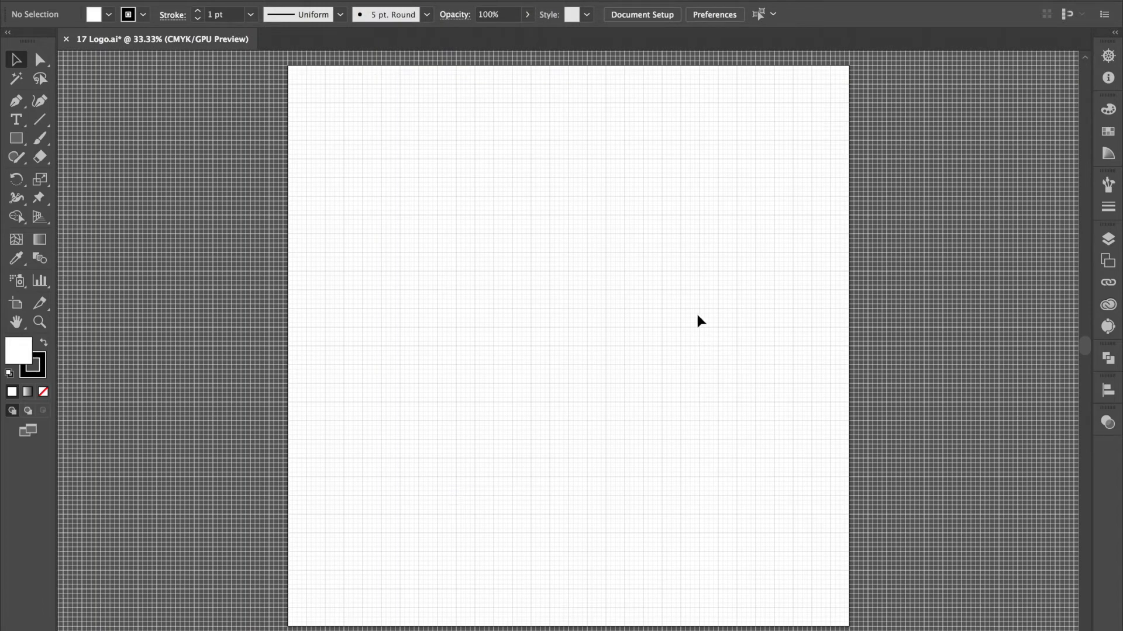
- Create a 100 x 100 pt square near the middle of the artboard
click(16, 138)
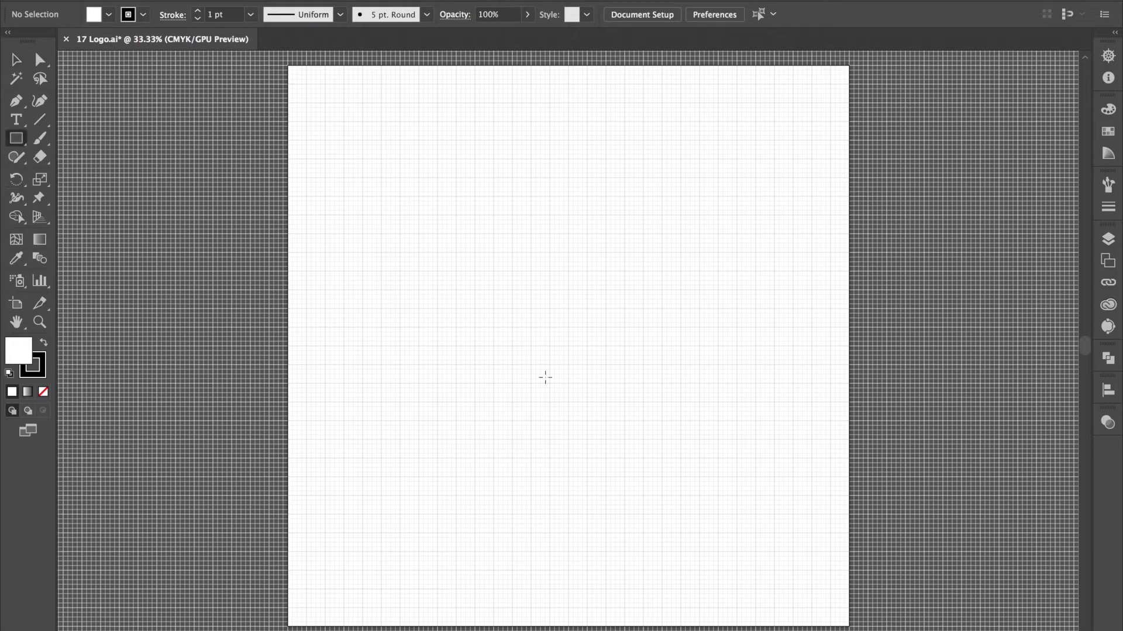
click(524, 313)
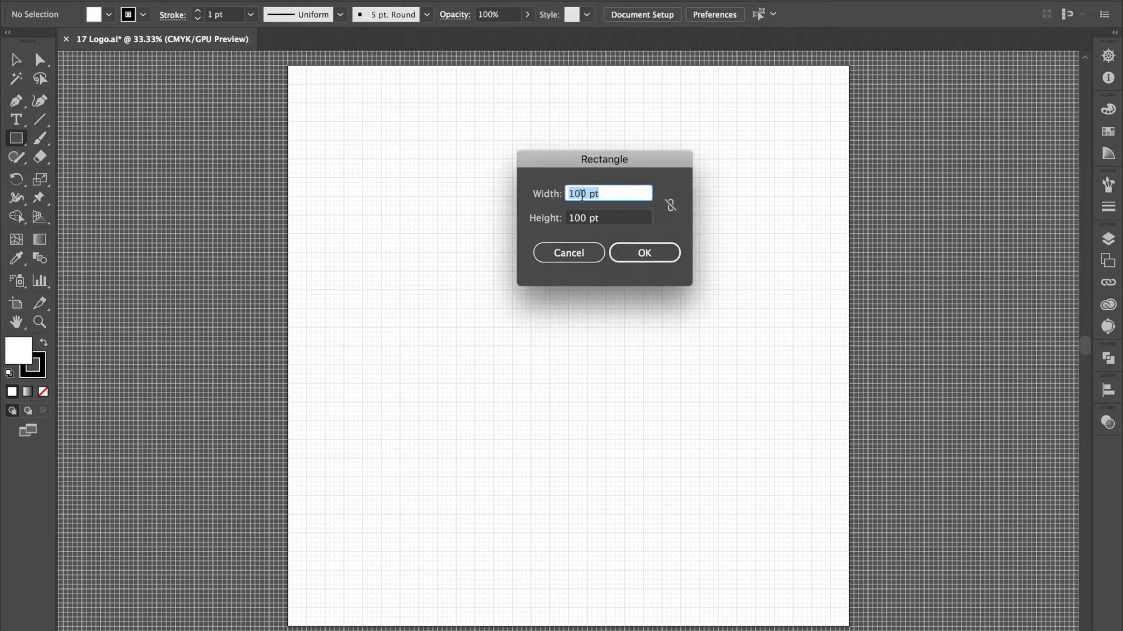
click(645, 255)
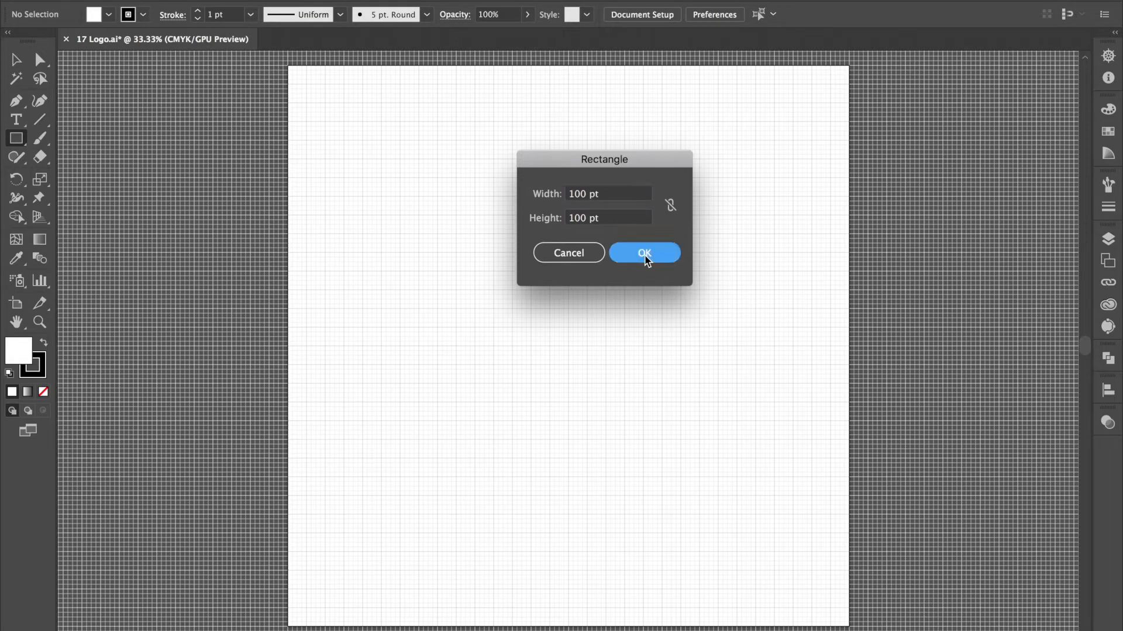
key(n)
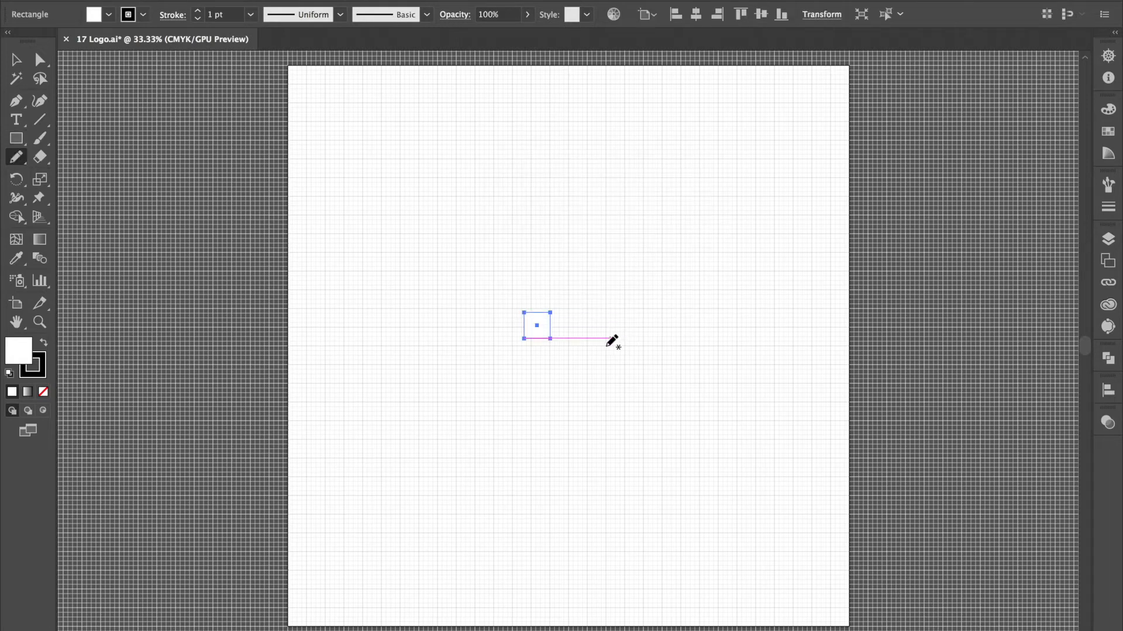
key(Delete)
key(super+z)
key(v)
click(614, 429)
- Duplicate the square edge to edge into a block of three columns by three rows
click(541, 321)
drag(542, 326, 514, 321)
click(574, 307)
drag(562, 294, 563, 386)
click(648, 307)
key(ctrl+a)
key(ctrl+z)
click(675, 324)
drag(570, 335, 562, 379)
key(ctrl+z)
click(655, 313)
drag(654, 304, 556, 347)
click(624, 393)
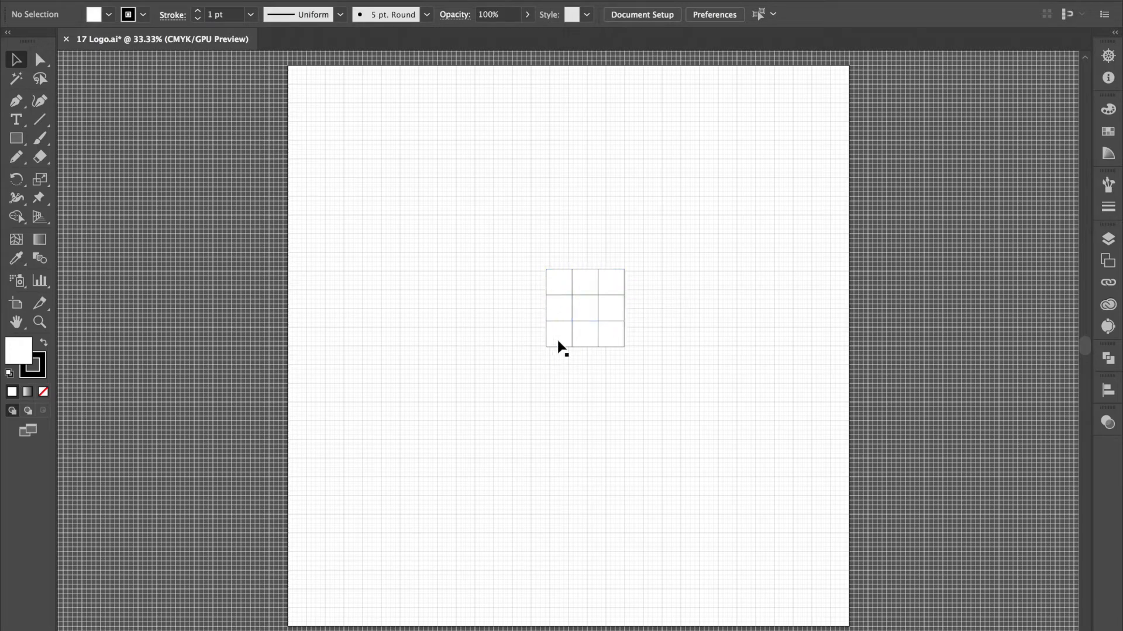
- Duplicate rows of squares downward to extend the block to three columns by five rows
drag(639, 308, 549, 383)
drag(642, 344, 556, 372)
drag(650, 364, 528, 415)
drag(559, 374, 556, 406)
click(557, 410)
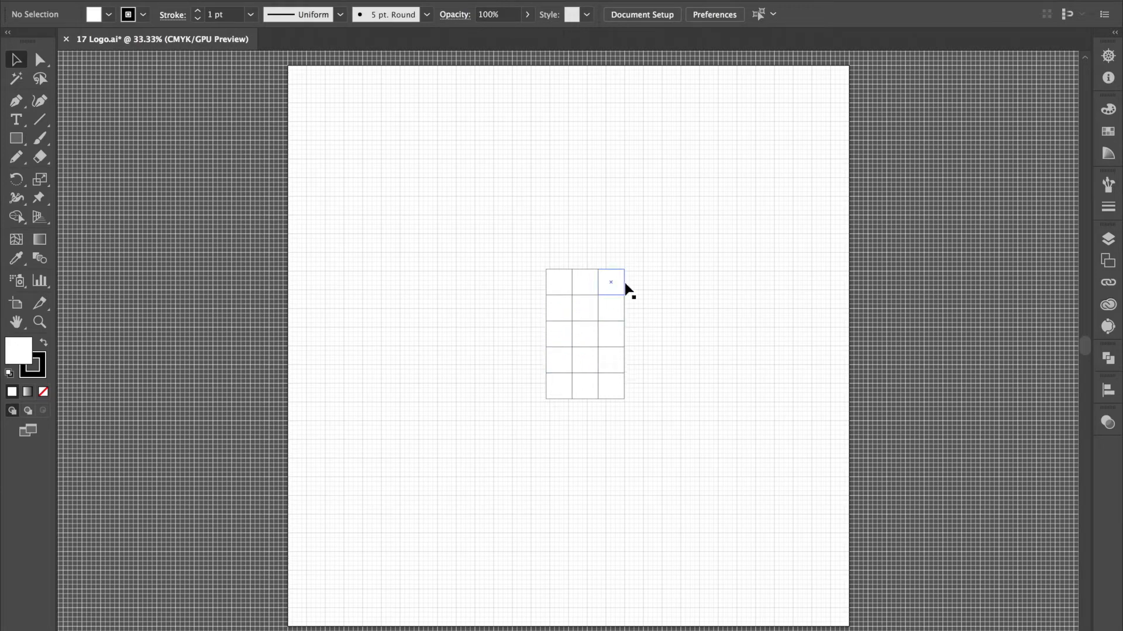
- Delete the top row of three squares, leaving a block three columns wide and four rows high
drag(639, 258, 499, 292)
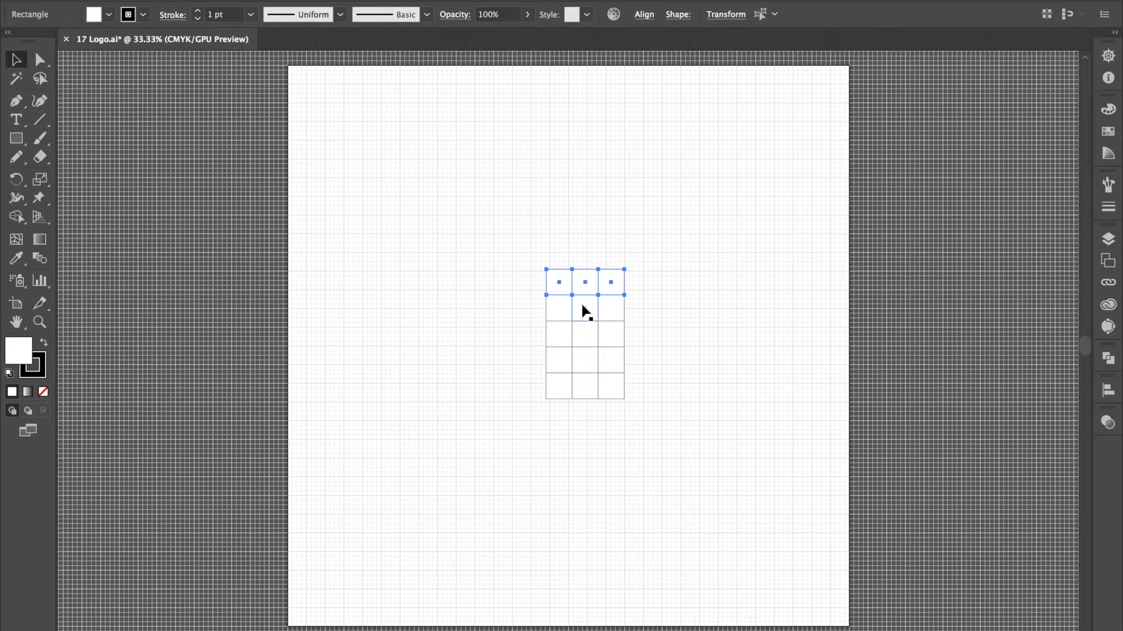
key(Delete)
drag(656, 277, 521, 445)
click(646, 397)
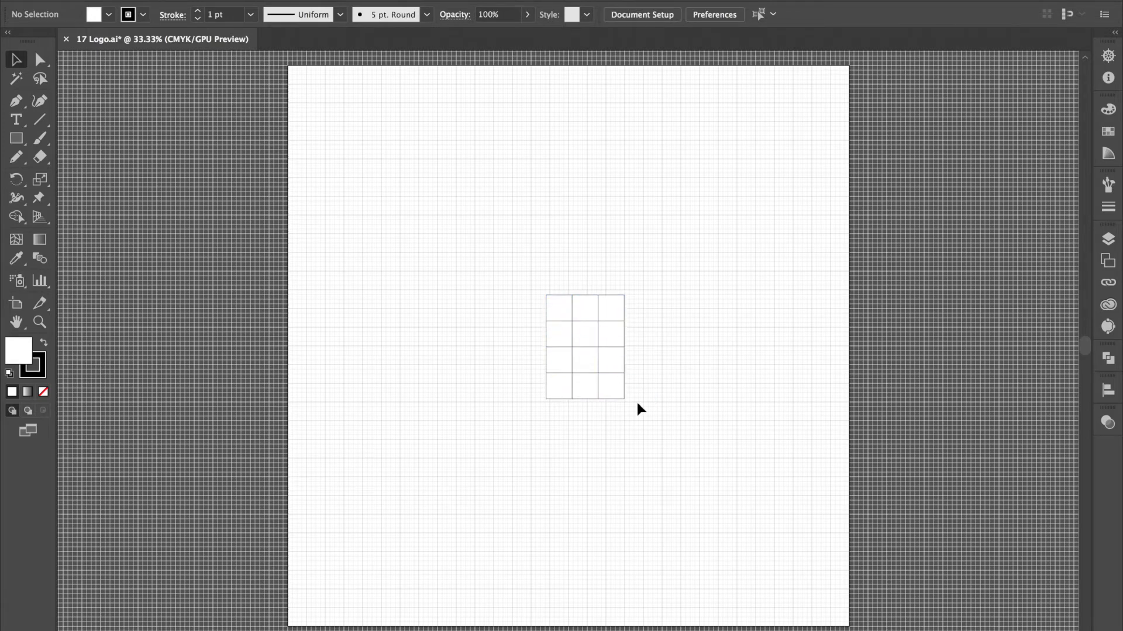
- Centre the whole three-by-four block of squares horizontally on the artboard
drag(551, 313, 564, 405)
drag(650, 284, 504, 450)
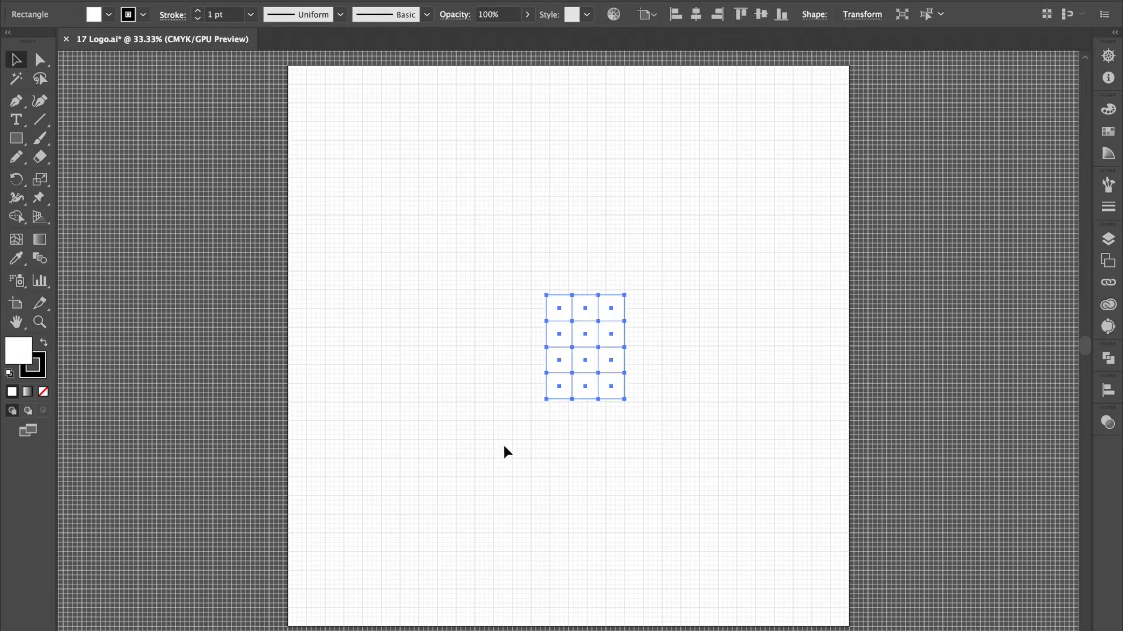
click(696, 20)
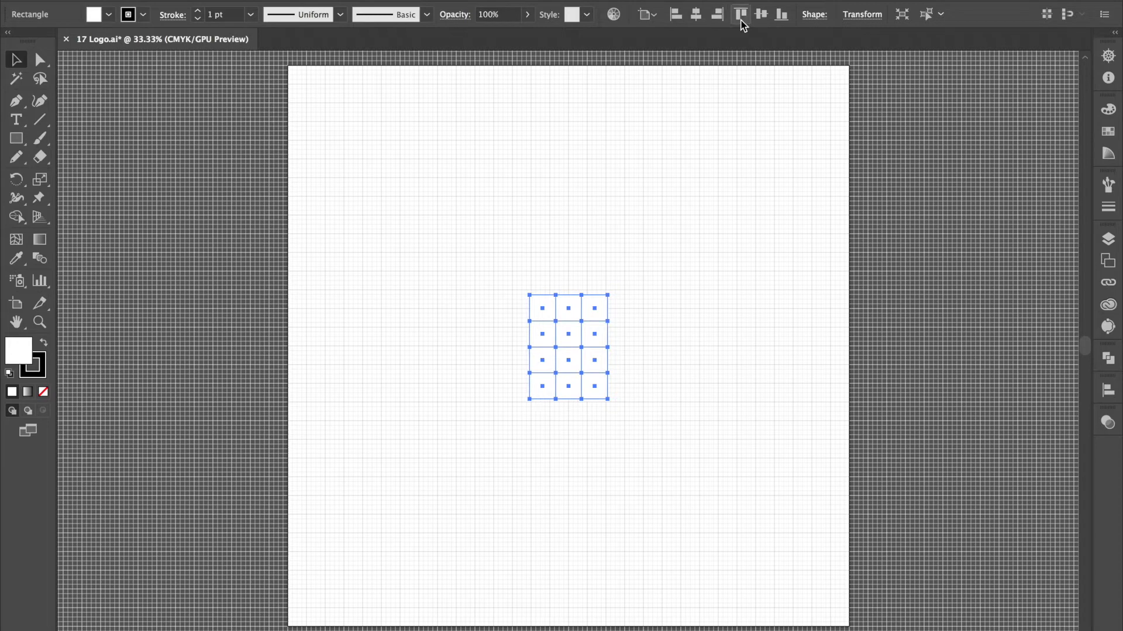
- Centre the three-by-four block of squares vertically on the artboard
click(760, 20)
click(741, 332)
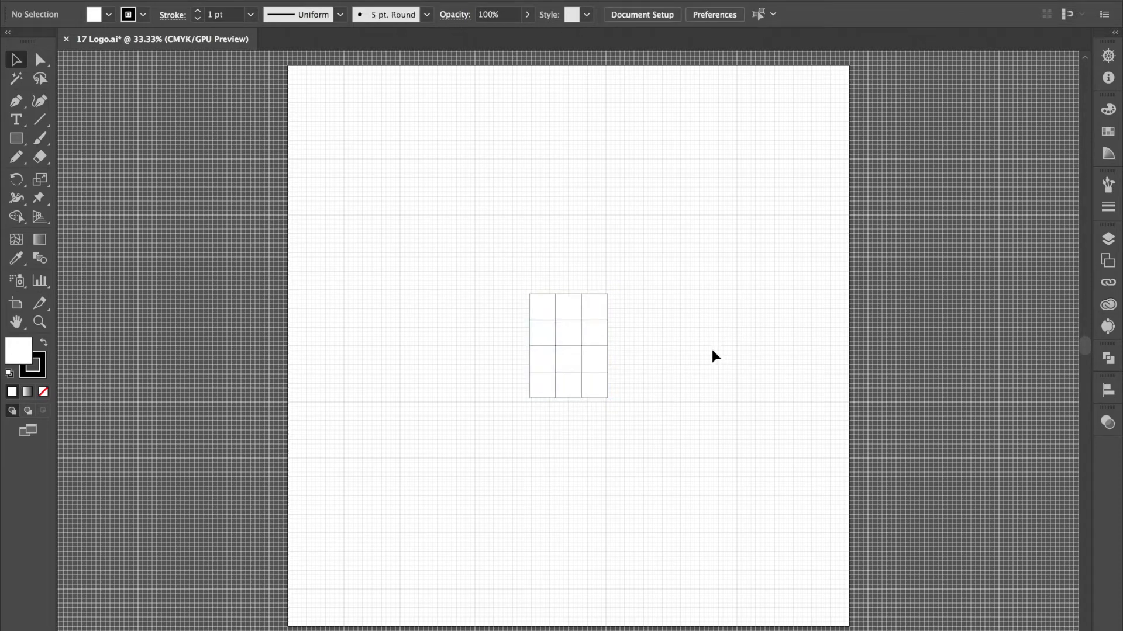
- Lock the whole block of squares as a trial and unlock it again with Unlock All
drag(653, 262, 473, 525)
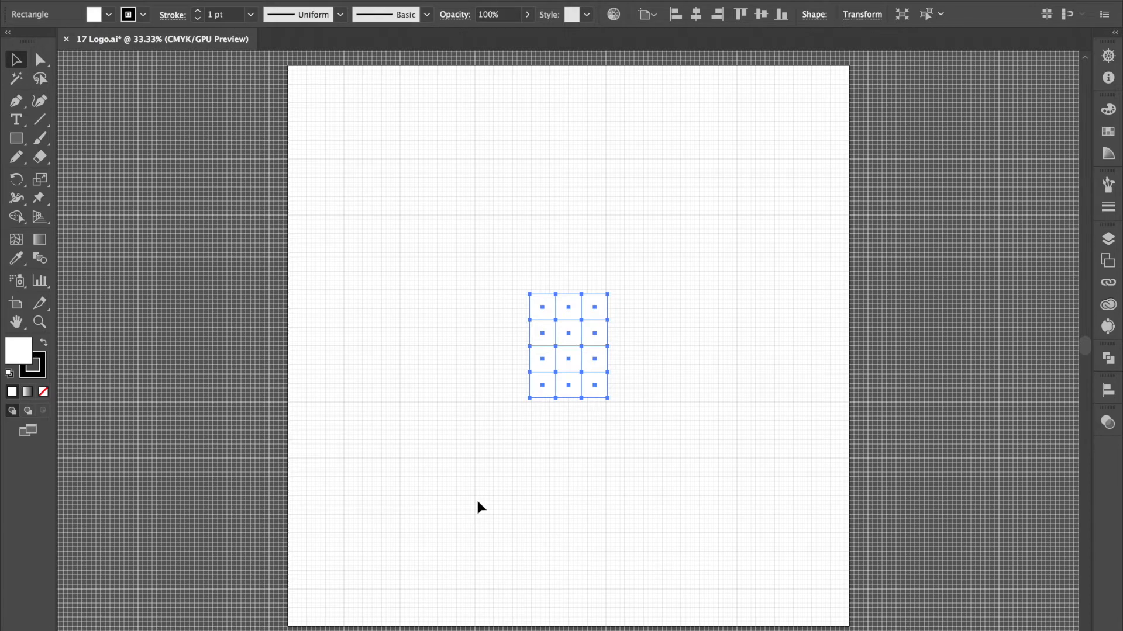
click(477, 502)
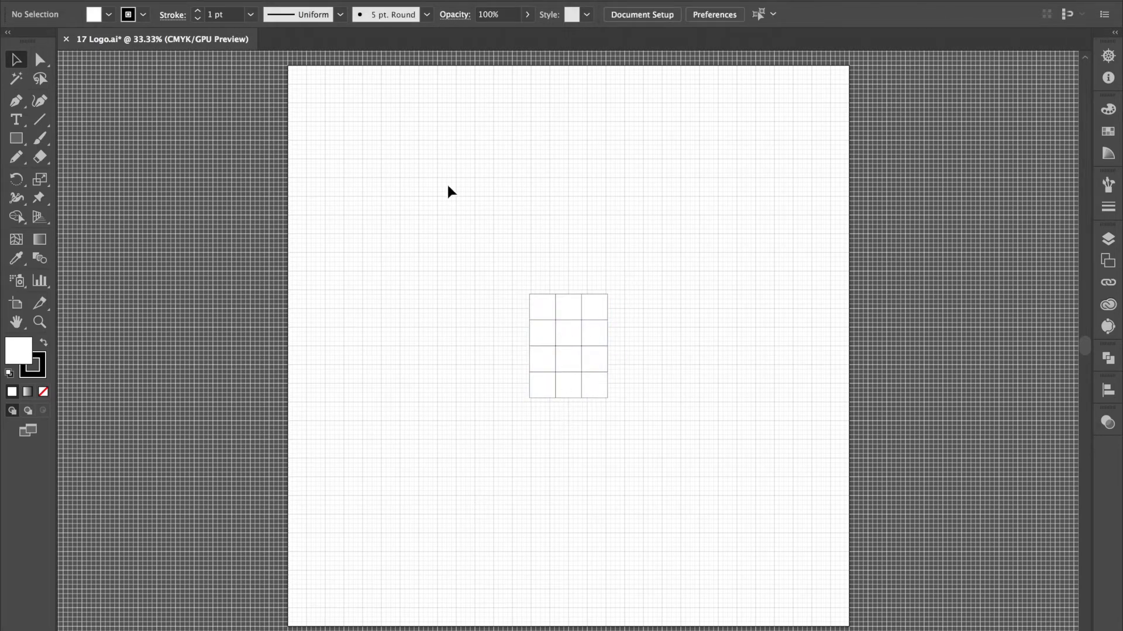
click(211, 0)
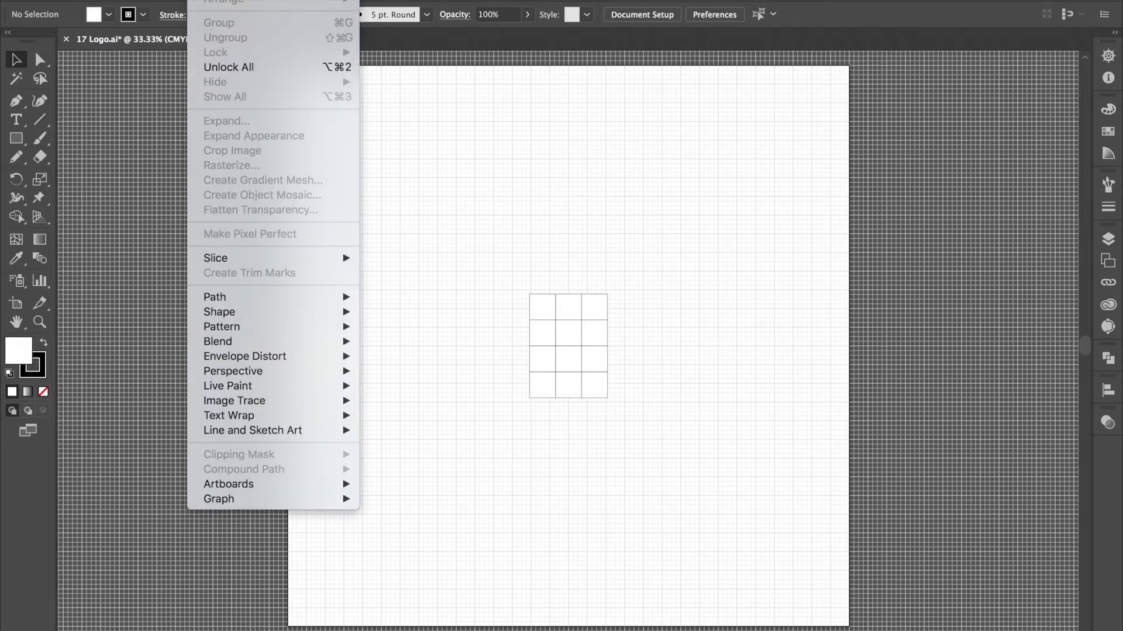
click(257, 67)
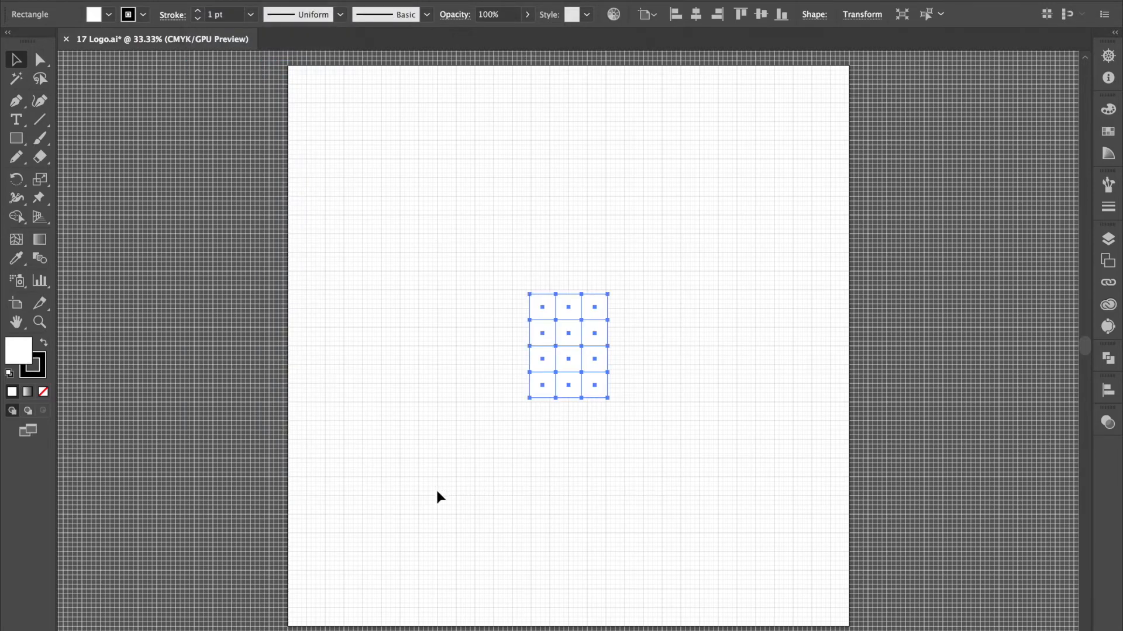
- Lock the selected block of squares and check that it can no longer be selected
click(210, 0)
mouse_move(242, 53)
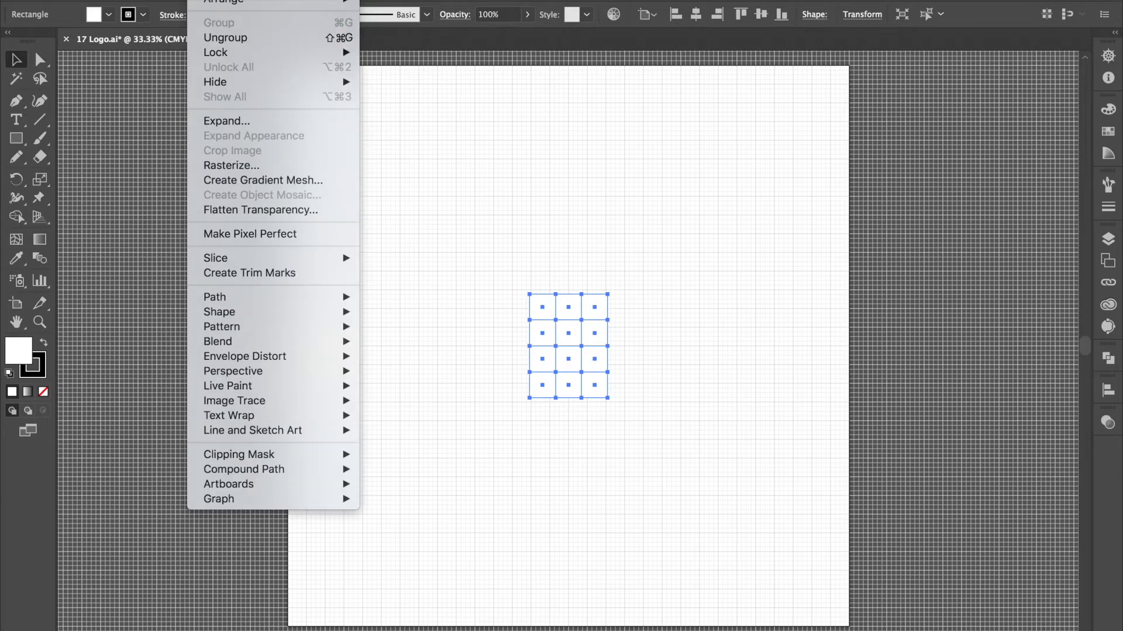
mouse_move(135, 0)
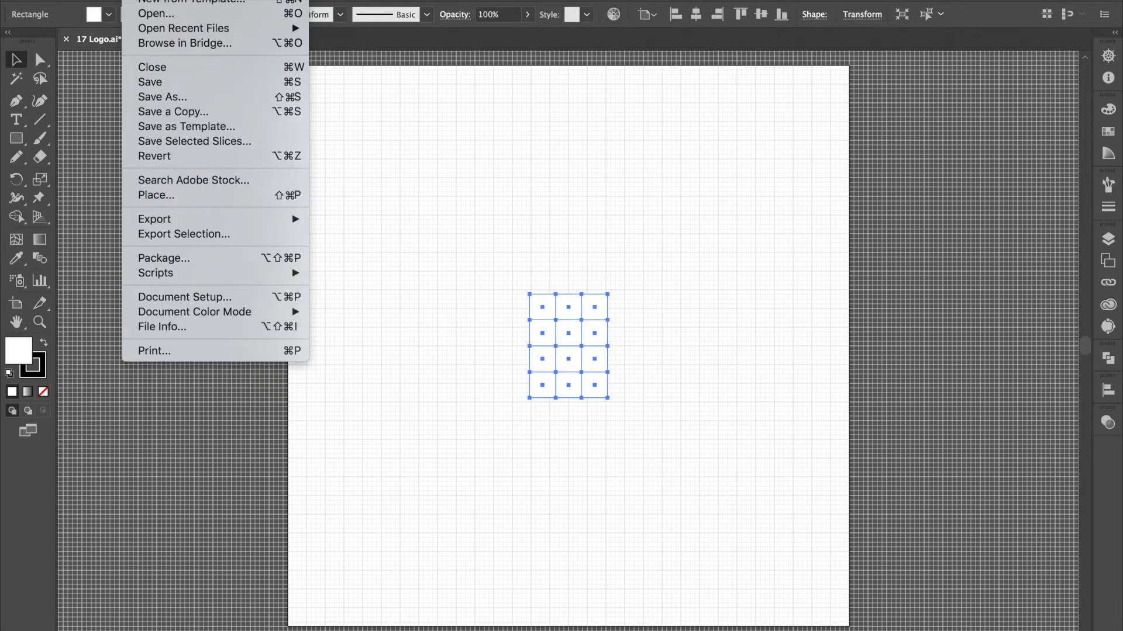
mouse_move(205, 0)
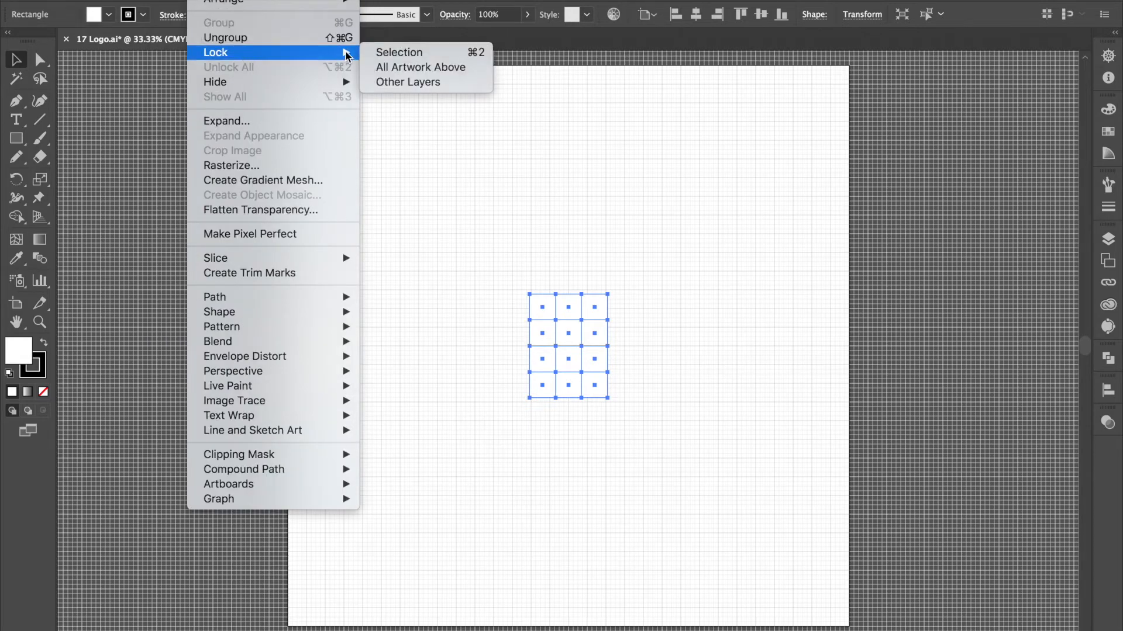
click(406, 62)
drag(626, 311, 479, 444)
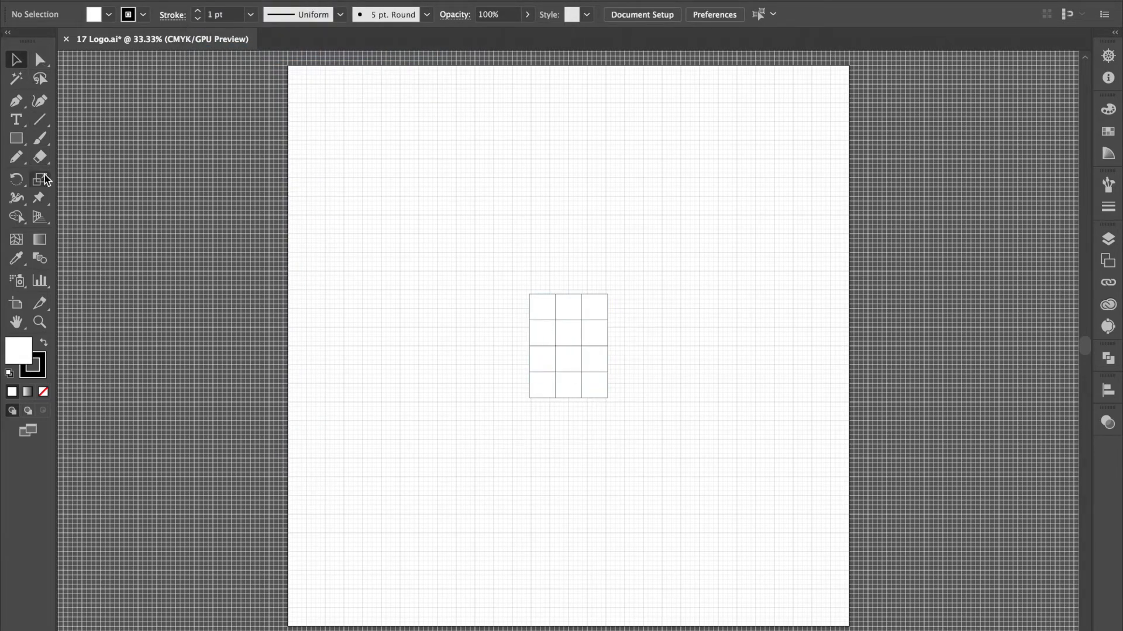
- Trace the outer border of the three-by-four grid as a closed four-point path with the Pen tool
click(19, 103)
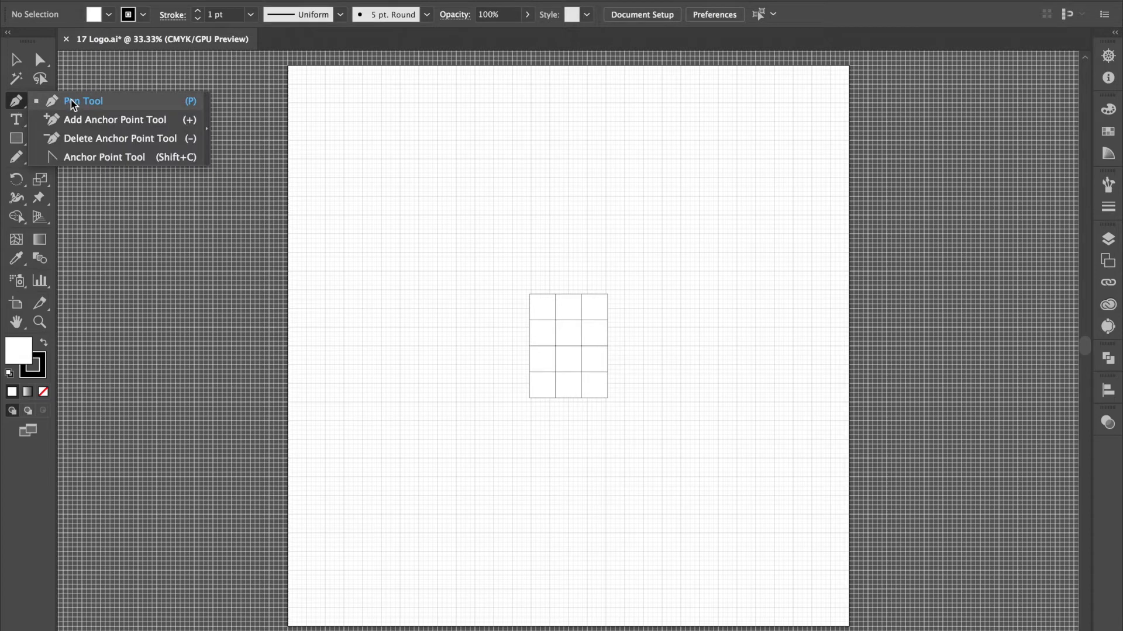
click(78, 101)
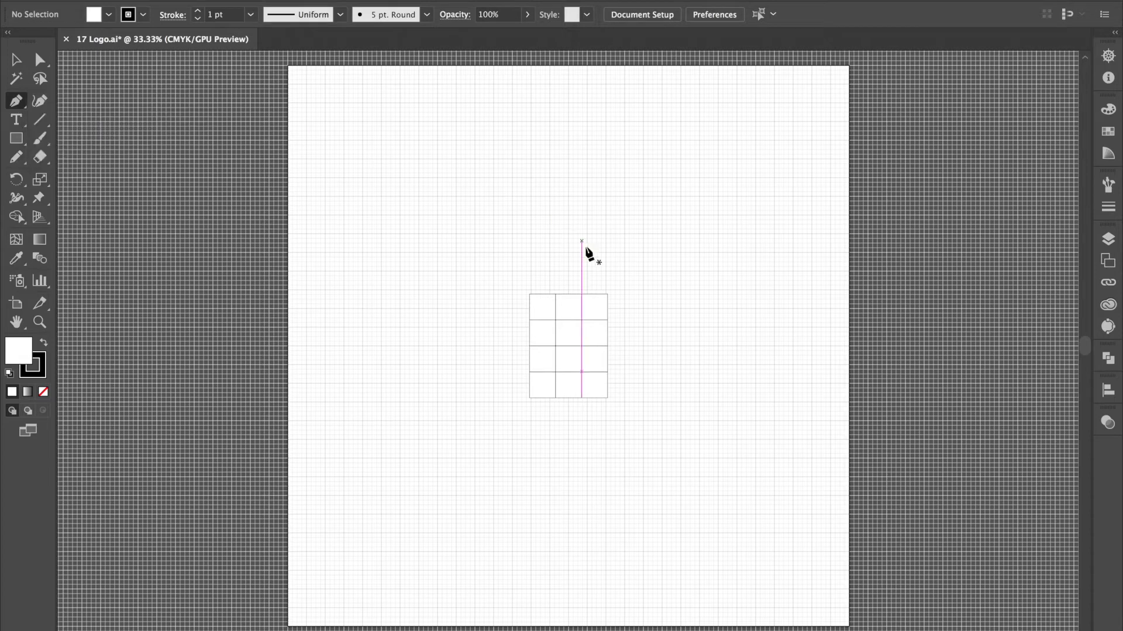
click(607, 294)
click(529, 294)
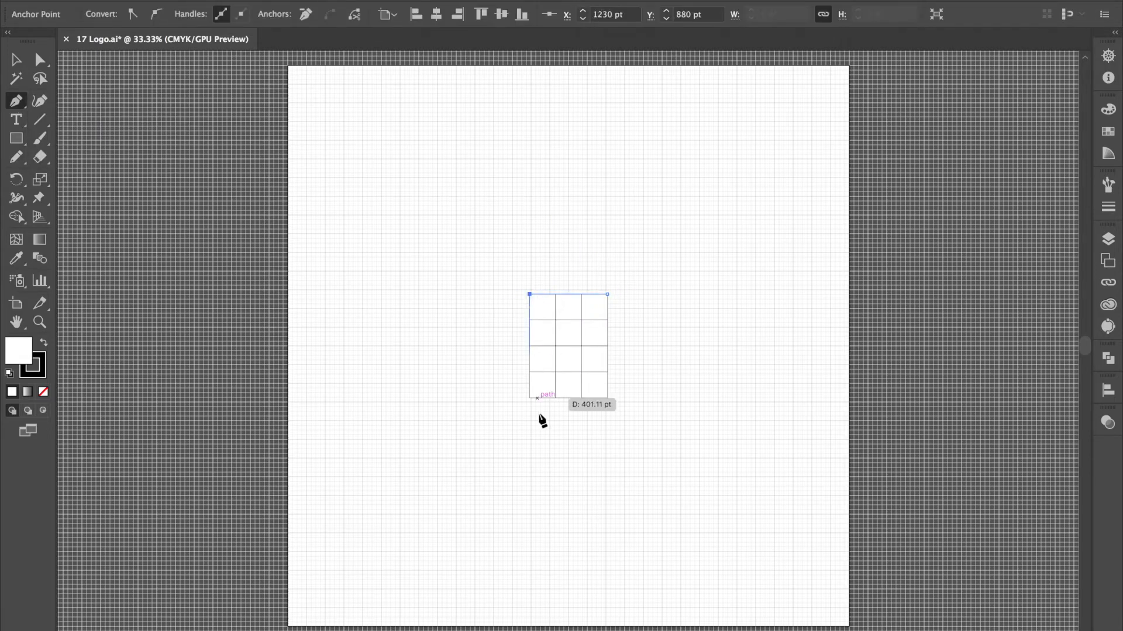
click(529, 397)
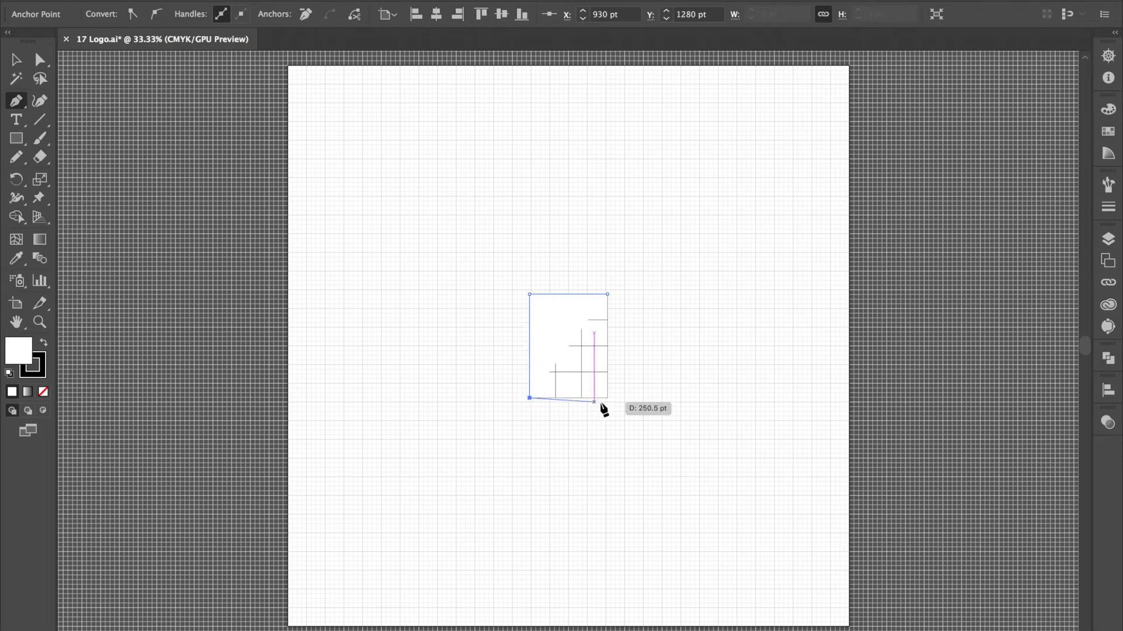
click(607, 397)
click(607, 295)
- Set the stroke weight of the traced outline to 10 pt
key(v)
drag(635, 252, 520, 352)
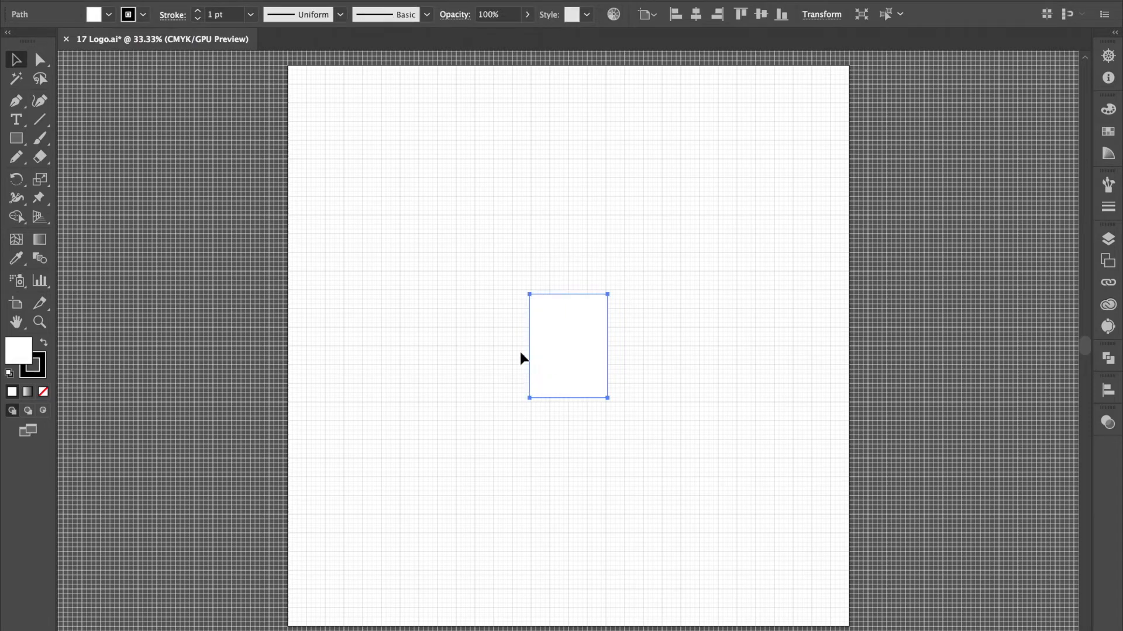
click(252, 19)
click(268, 244)
click(674, 264)
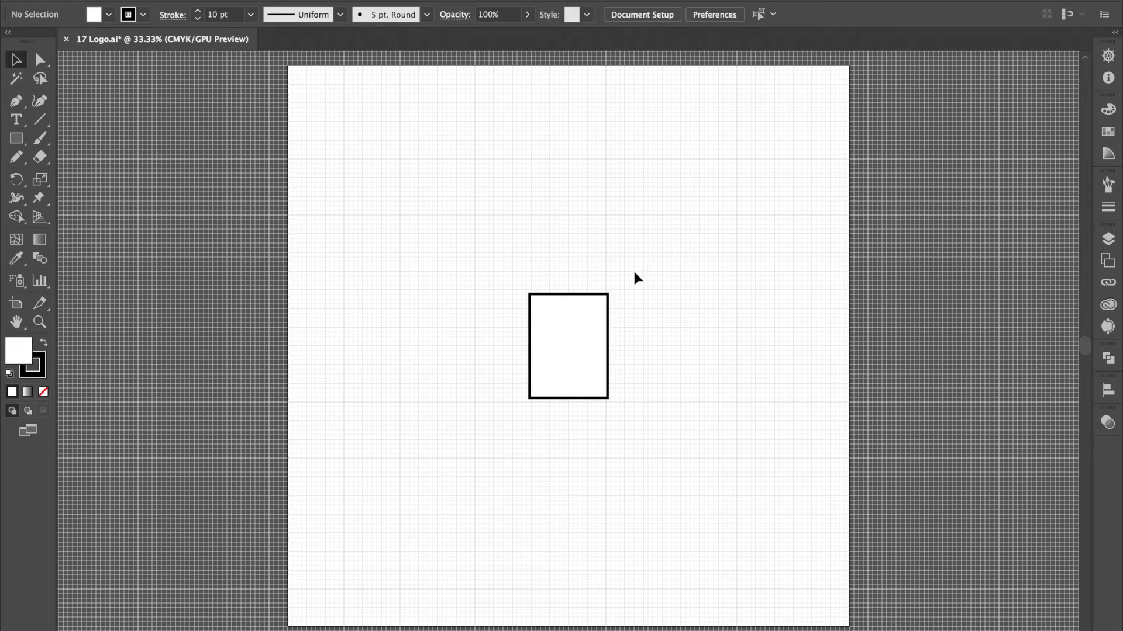
- Remove the white fill from the 10 pt outline, leaving only its black stroke
key(m)
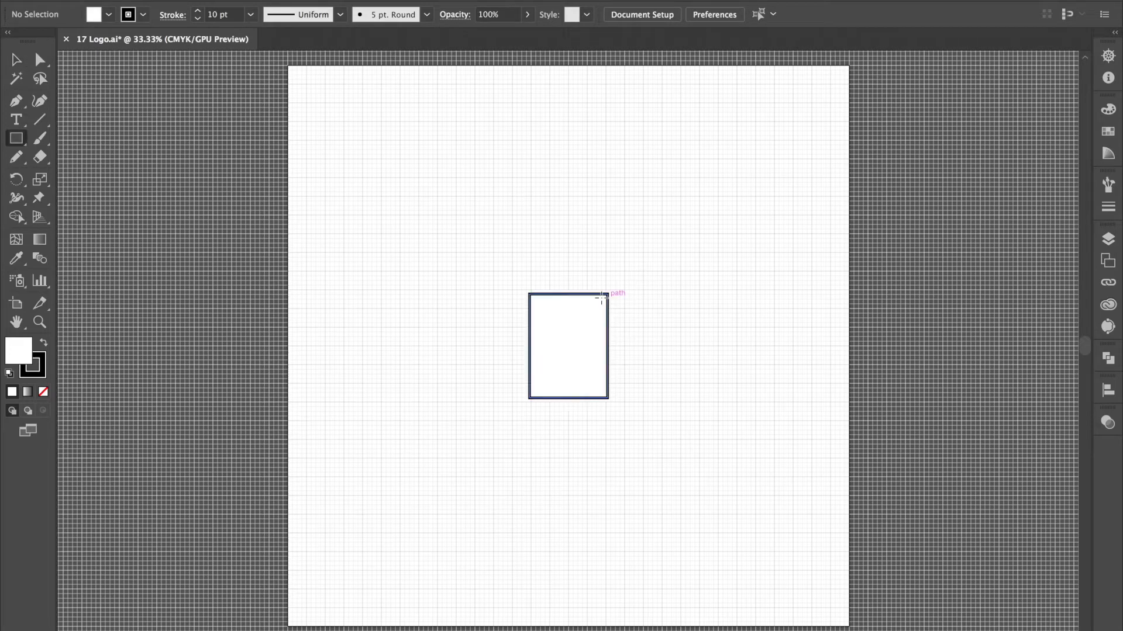
key(v)
click(595, 328)
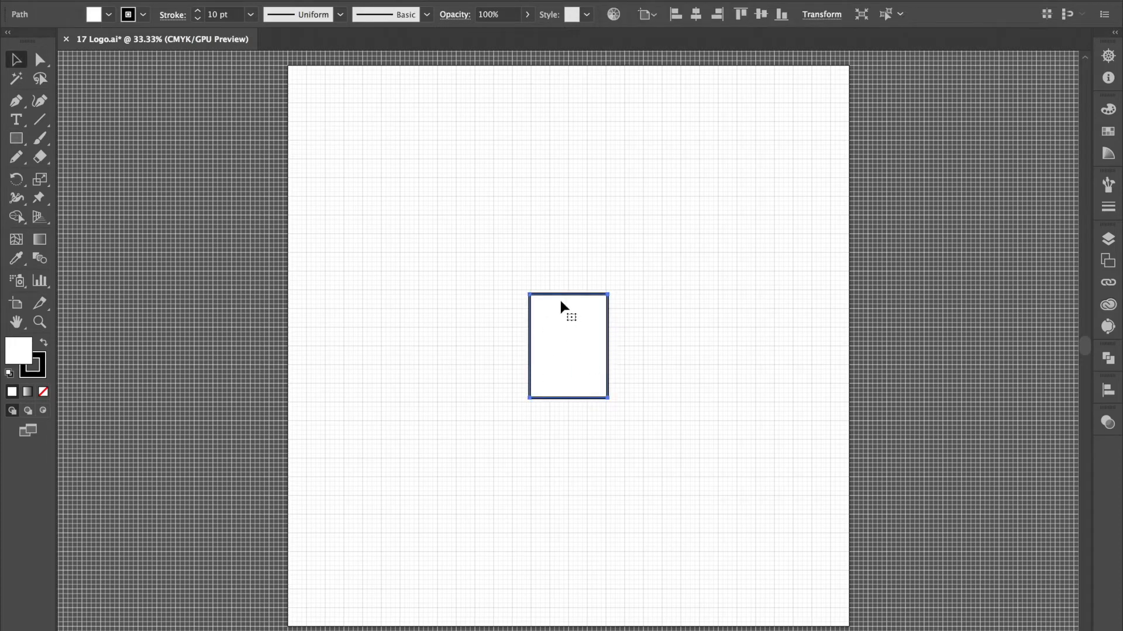
click(43, 392)
click(504, 254)
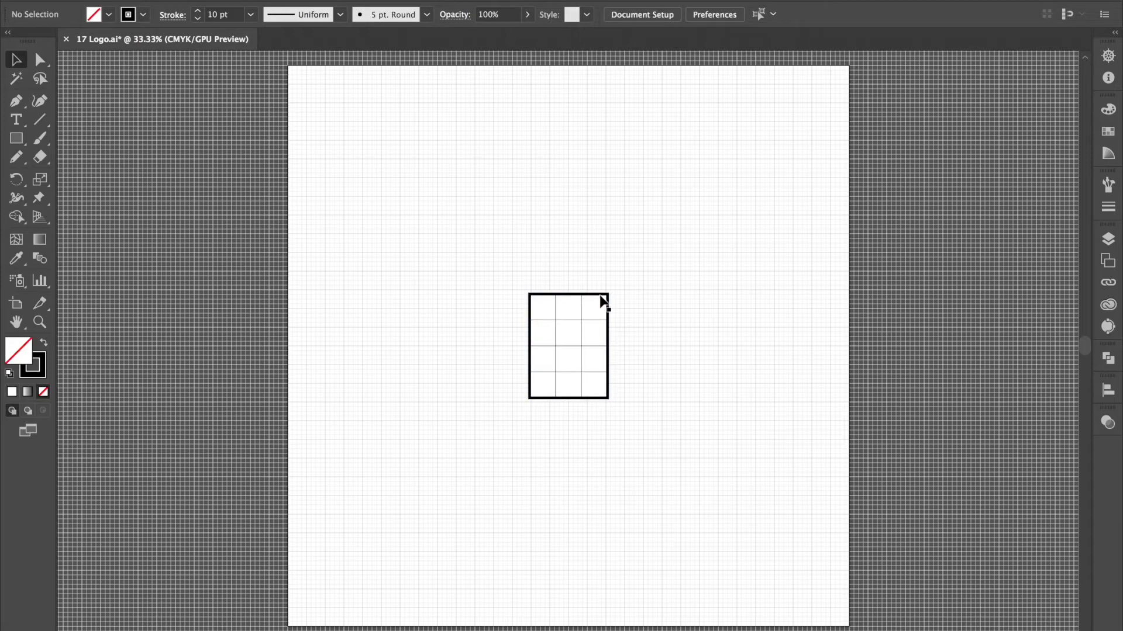
click(18, 139)
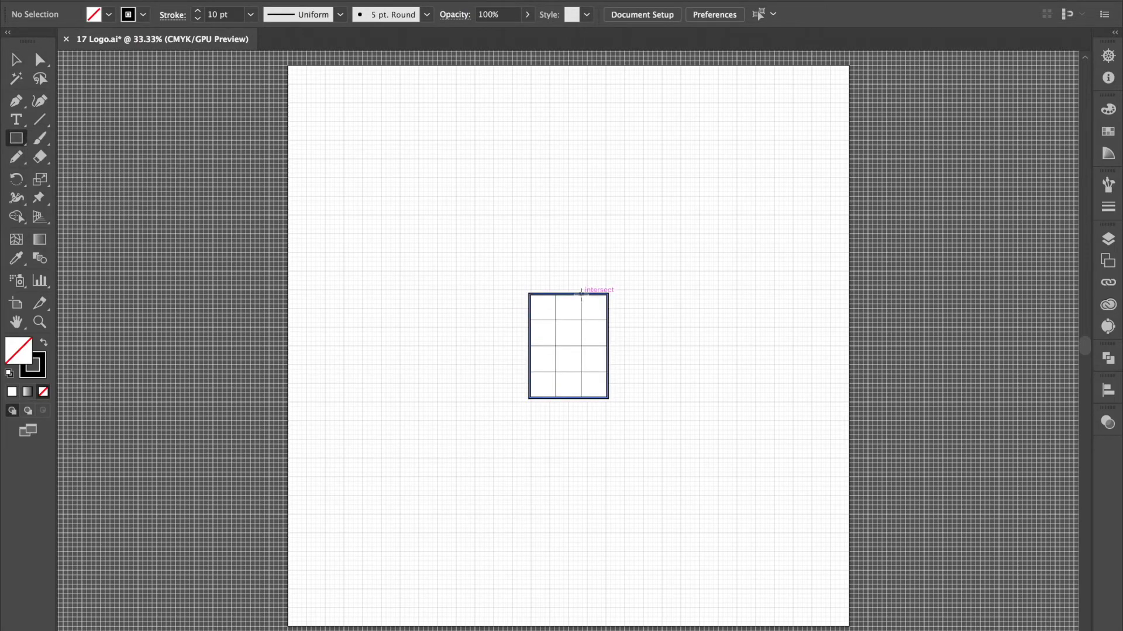
drag(608, 320, 581, 294)
key(Delete)
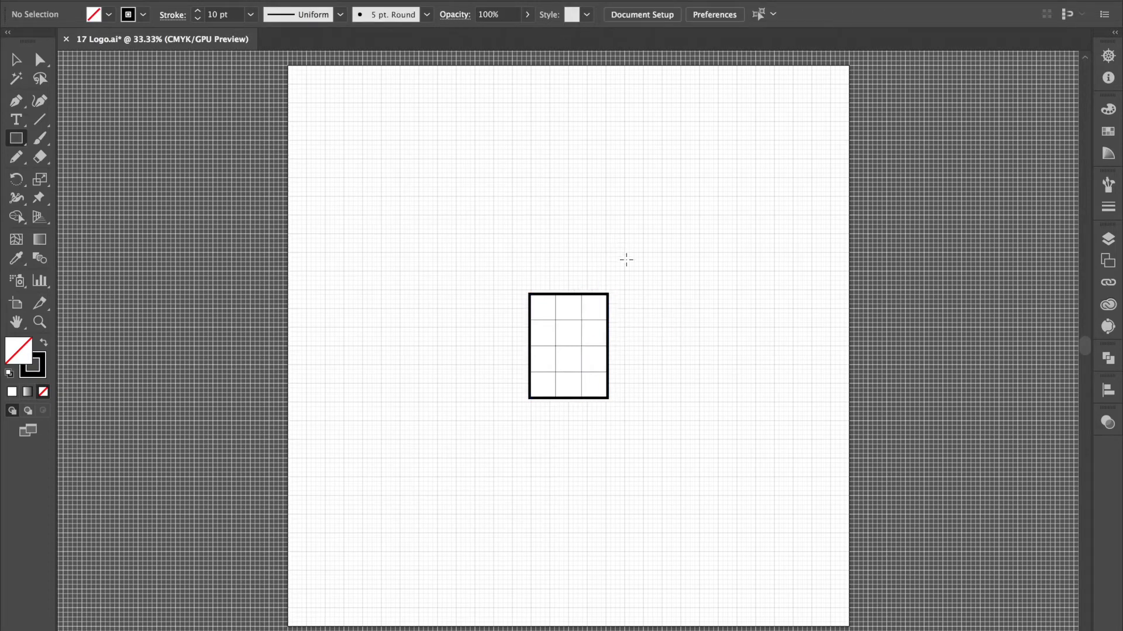
- Create a 100 pt by 100 pt square and place it over the grid's top-right cell
click(564, 256)
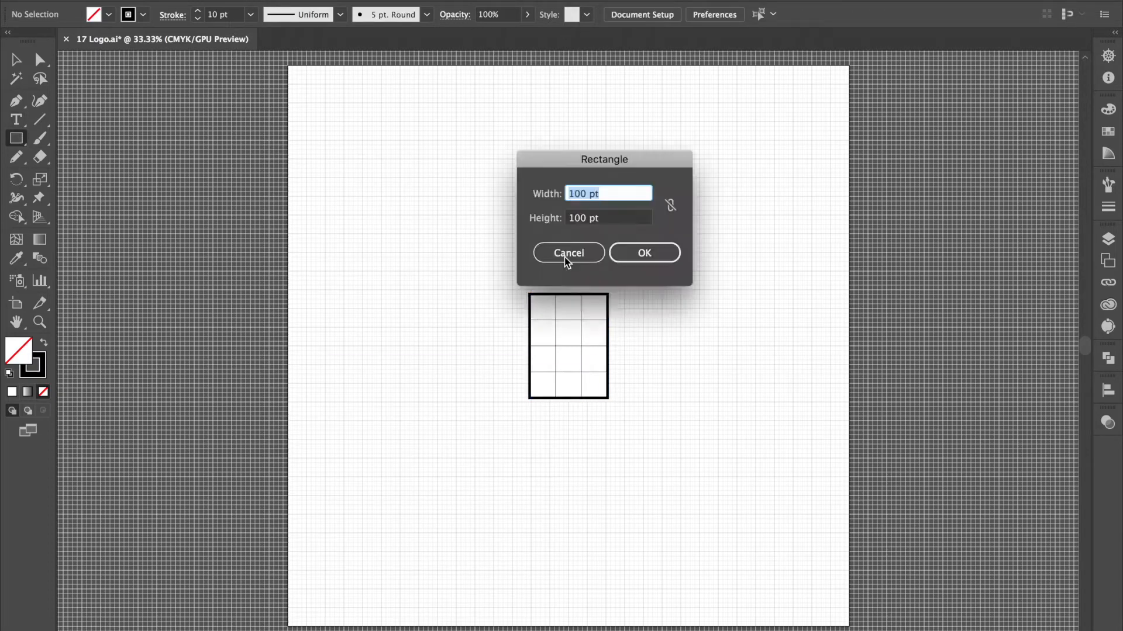
click(645, 253)
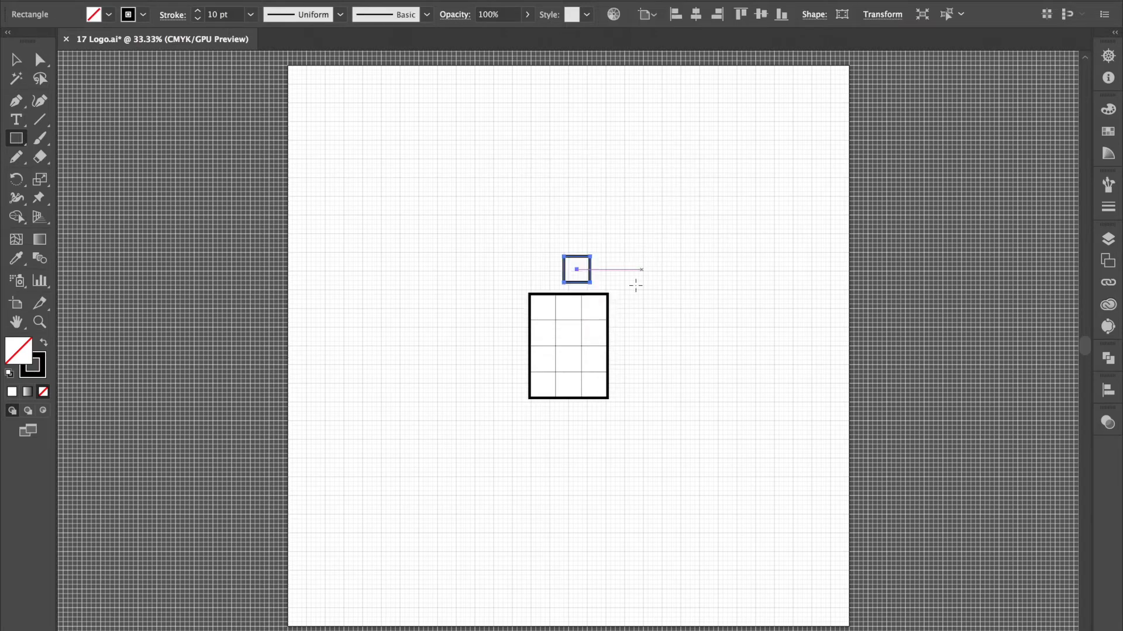
key(v)
drag(584, 290, 600, 329)
click(638, 262)
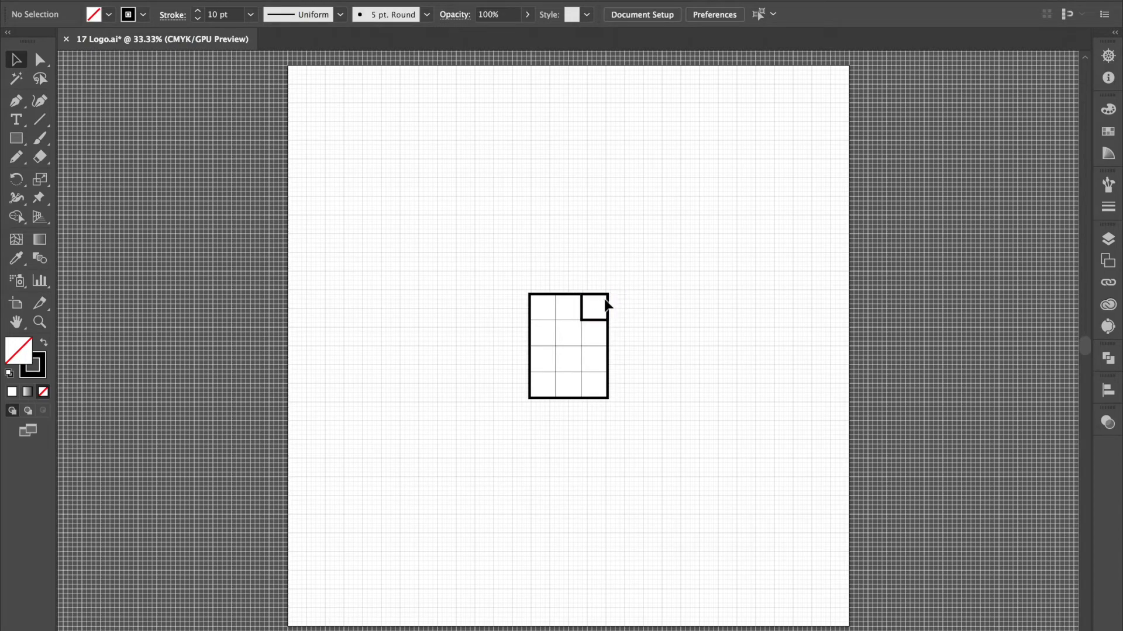
- Move the small square off the grid and delete its top-right anchor point to turn it into a triangle
drag(596, 322, 622, 259)
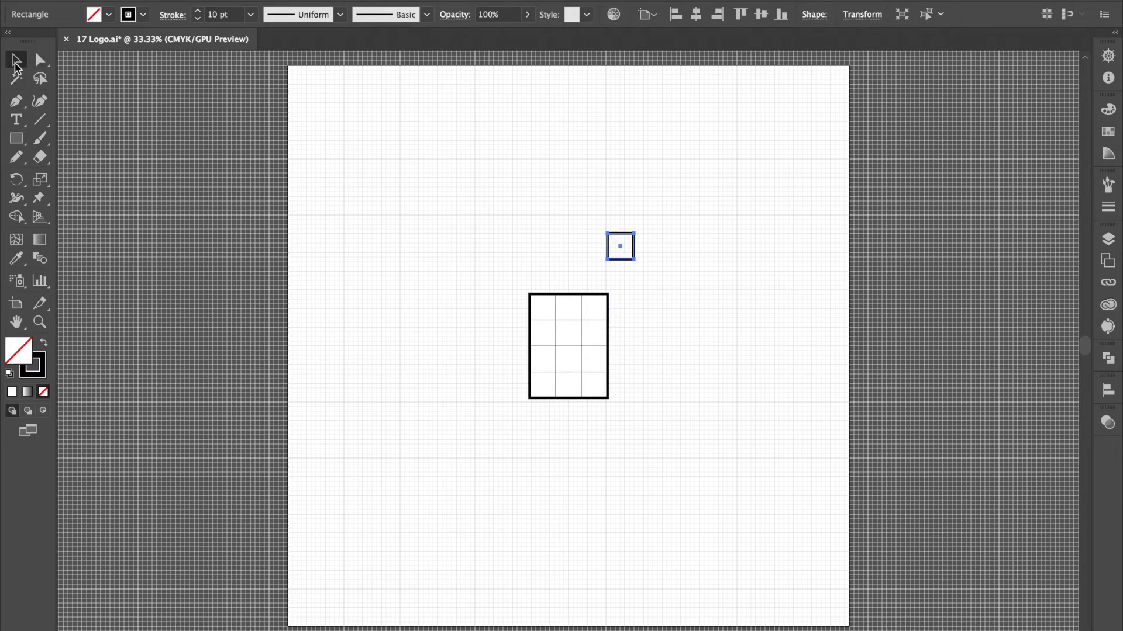
drag(49, 67, 16, 62)
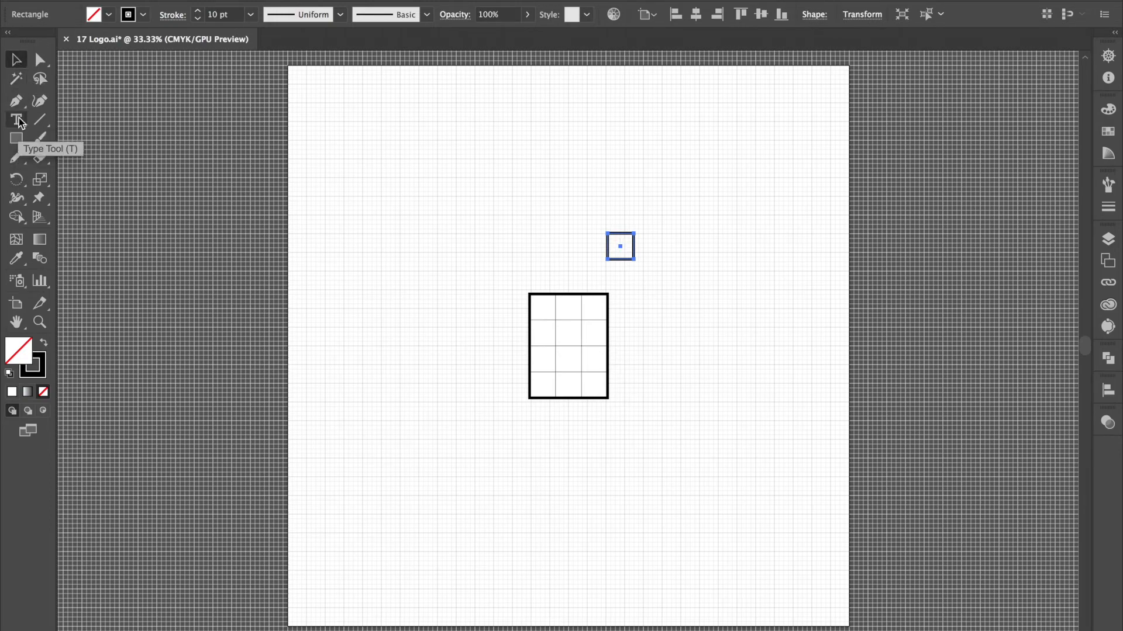
drag(19, 109, 19, 109)
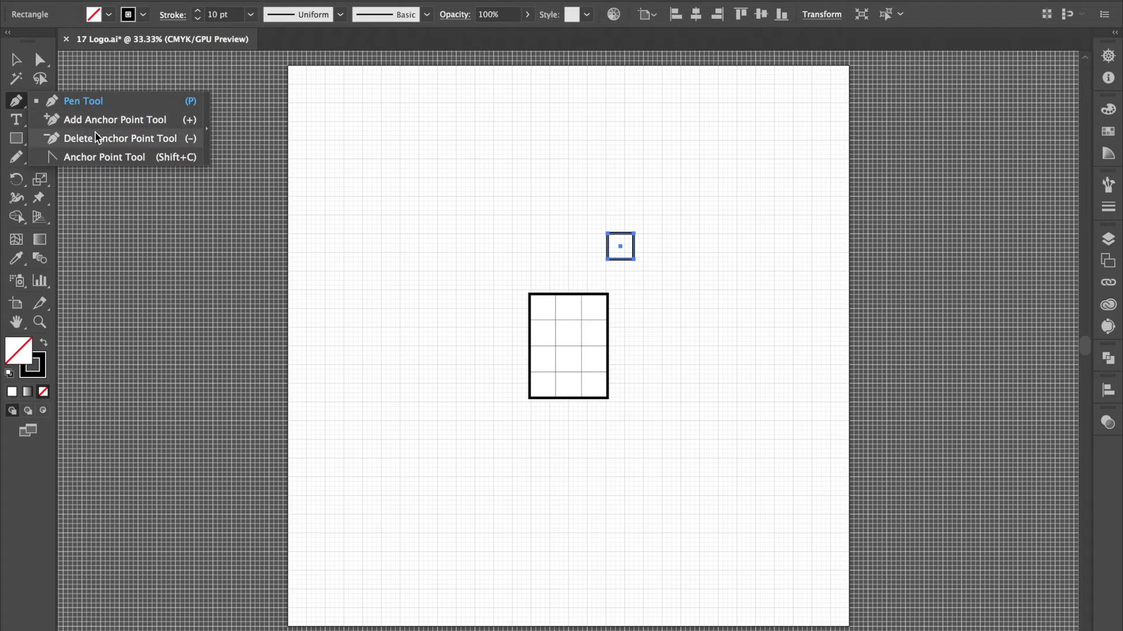
click(117, 145)
click(634, 233)
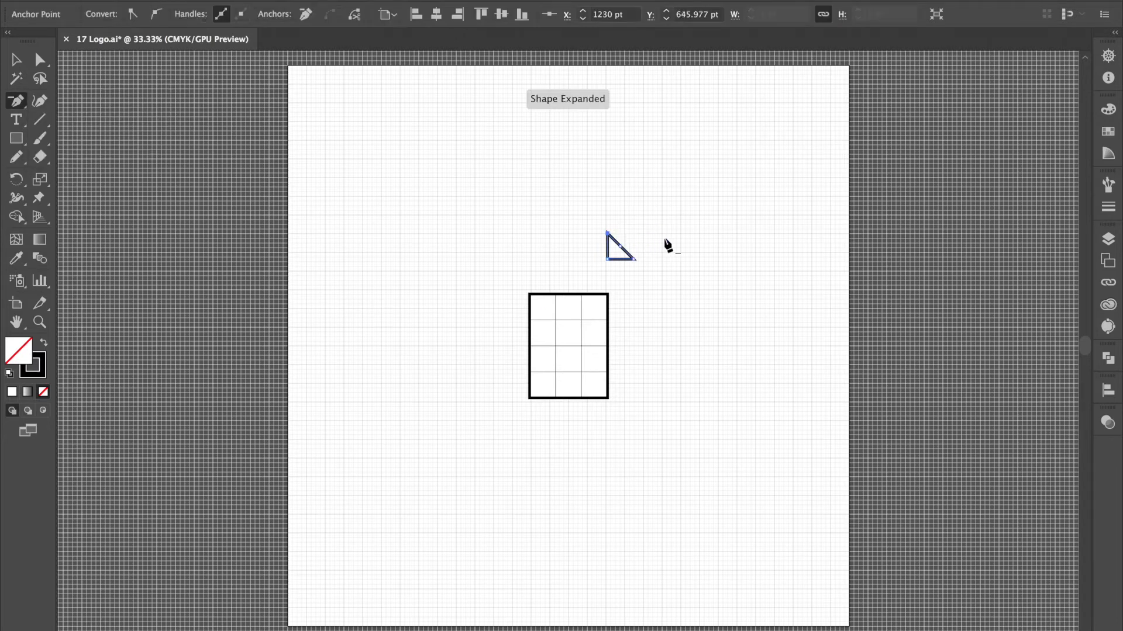
- Place the triangle over the top-right cell of the grid
key(v)
click(663, 256)
drag(613, 260, 589, 317)
click(662, 213)
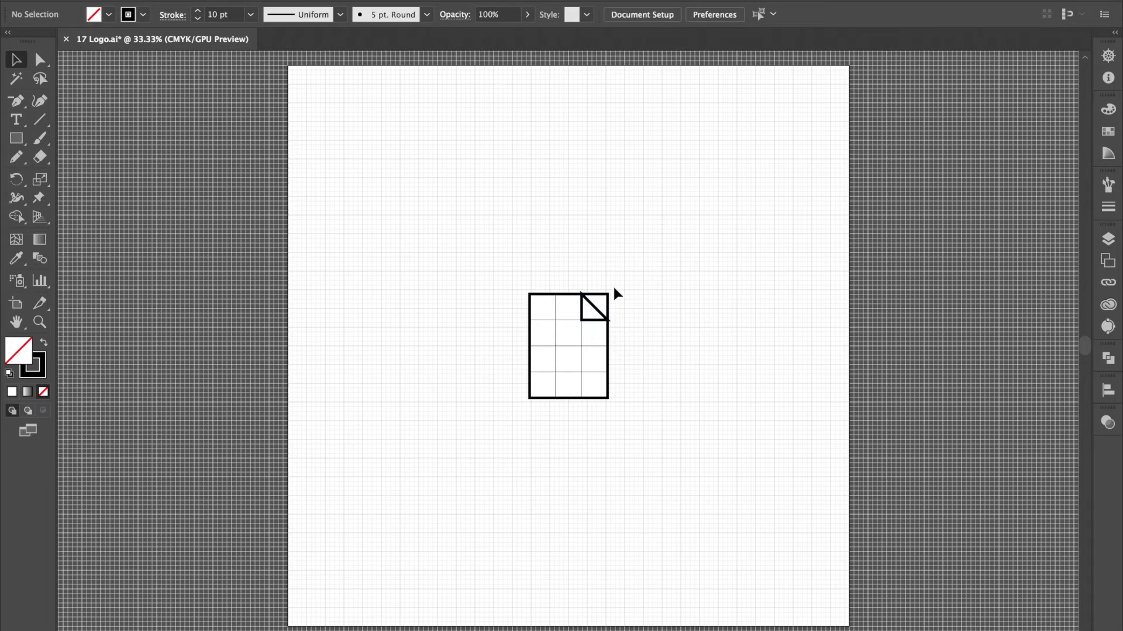
- Move the triangle off the grid and cut its path at the ends of the diagonal with the Scissors tool
drag(602, 315, 677, 272)
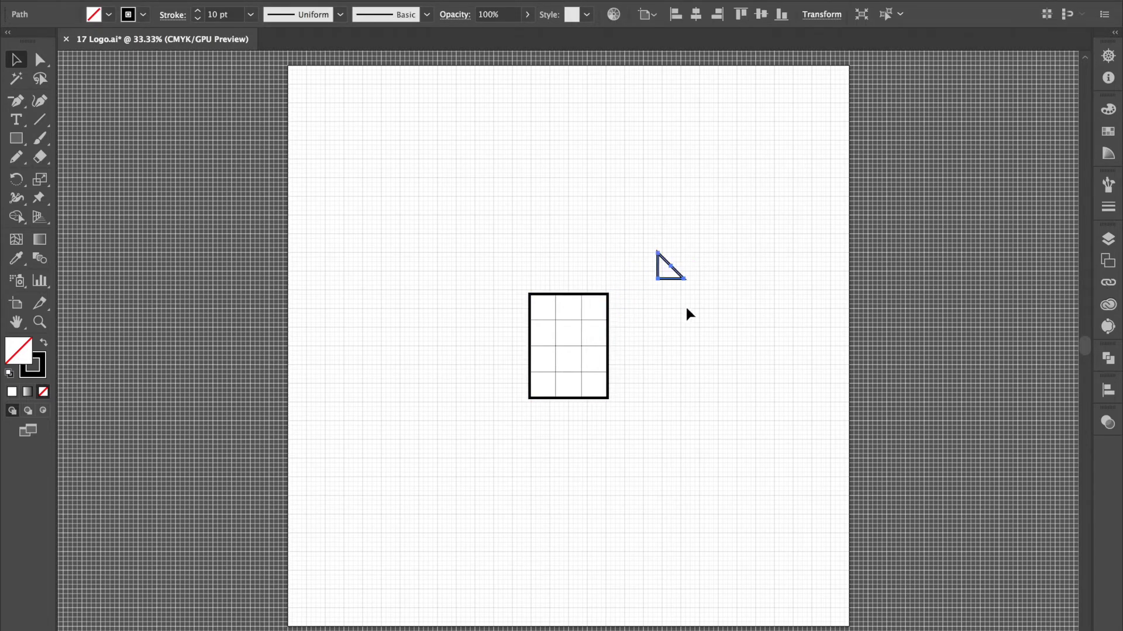
key(c)
drag(35, 162, 97, 179)
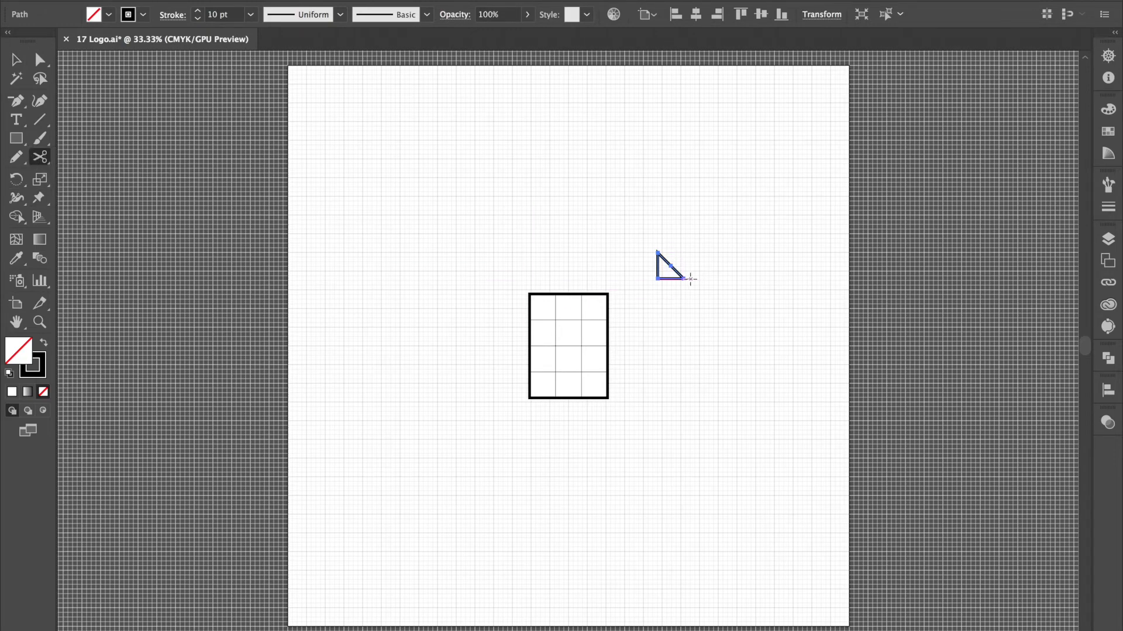
click(683, 279)
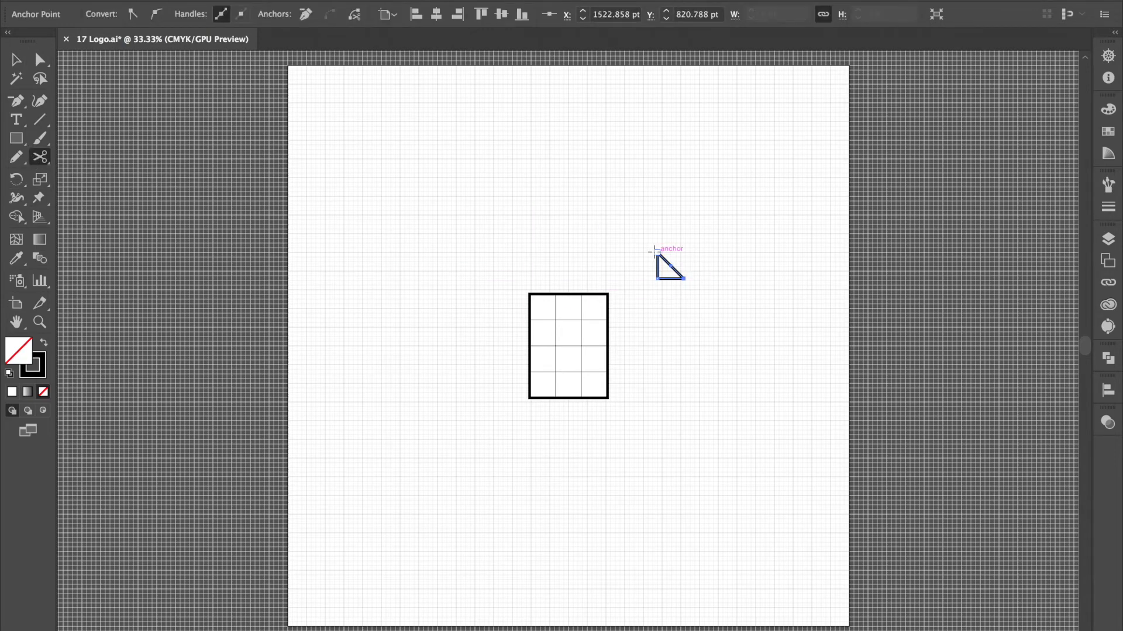
- Move the triangle's L-shaped part into the grid's top-right cell, leaving the diagonal line outside the grid
key(v)
click(724, 241)
drag(672, 267, 595, 320)
click(662, 311)
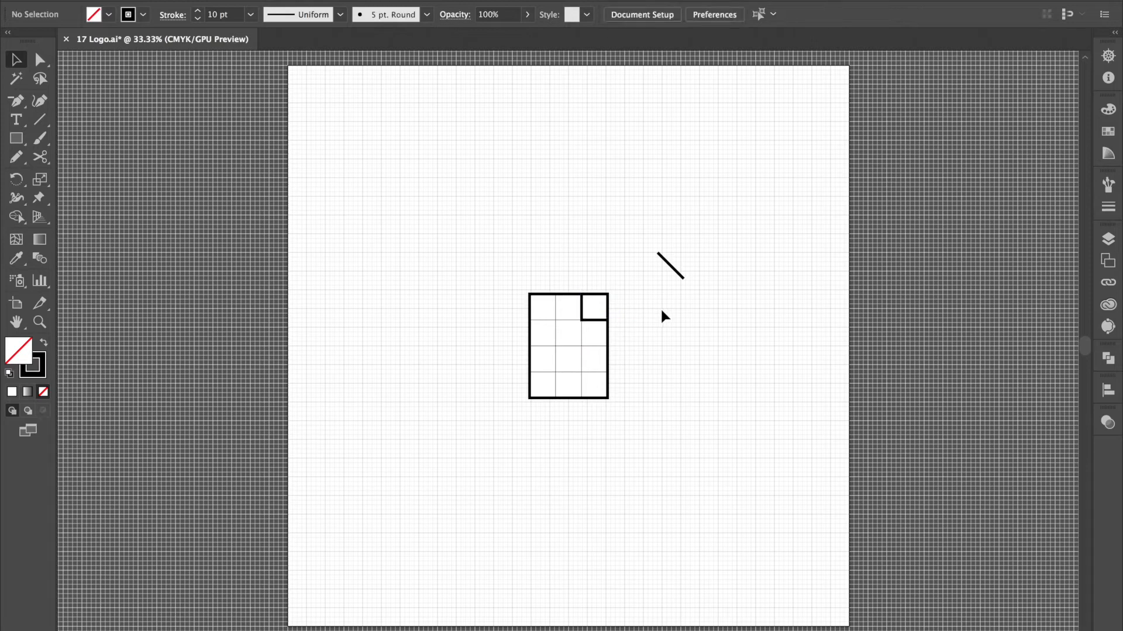
- Dismiss the browser notification and move the large rectangular outline off the grid to its upper left
click(608, 308)
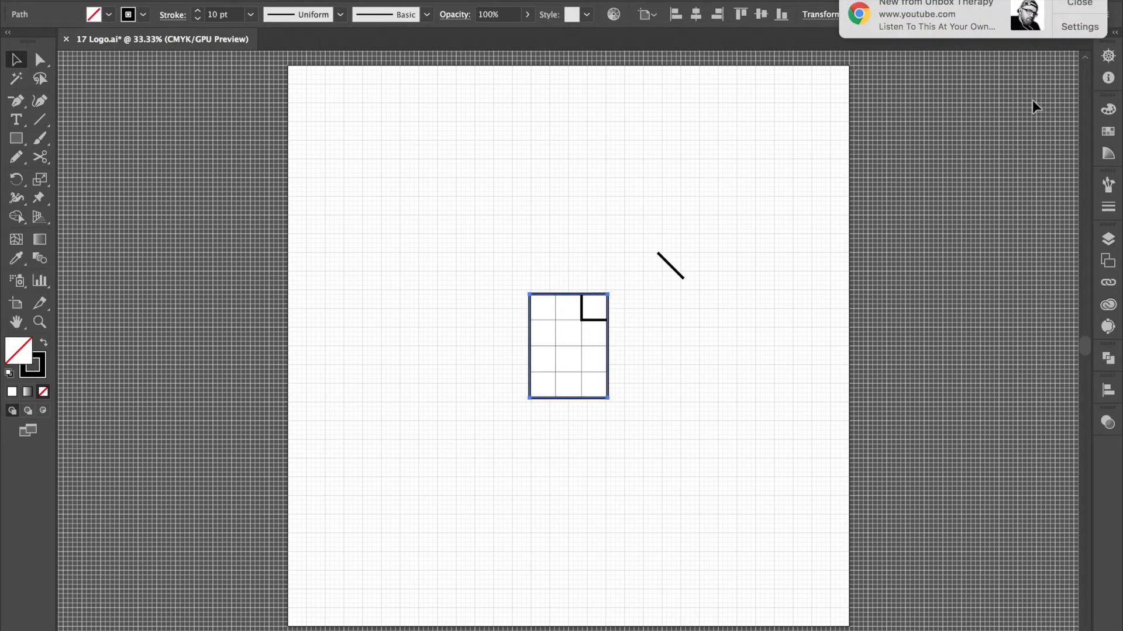
click(1088, 6)
drag(596, 301, 505, 164)
click(597, 228)
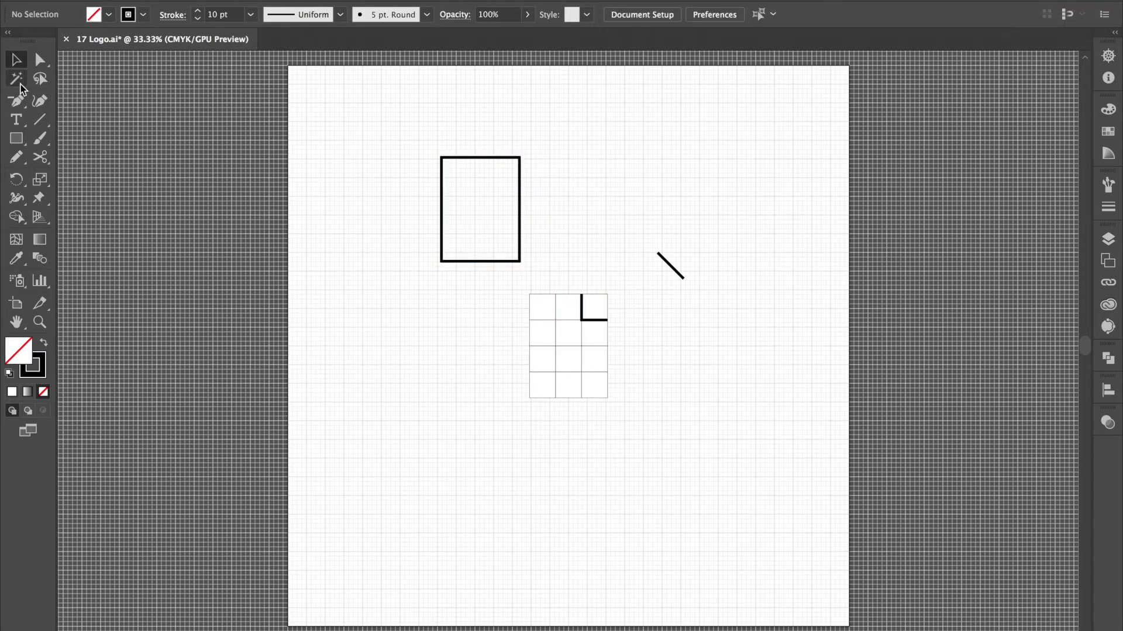
click(16, 102)
click(52, 102)
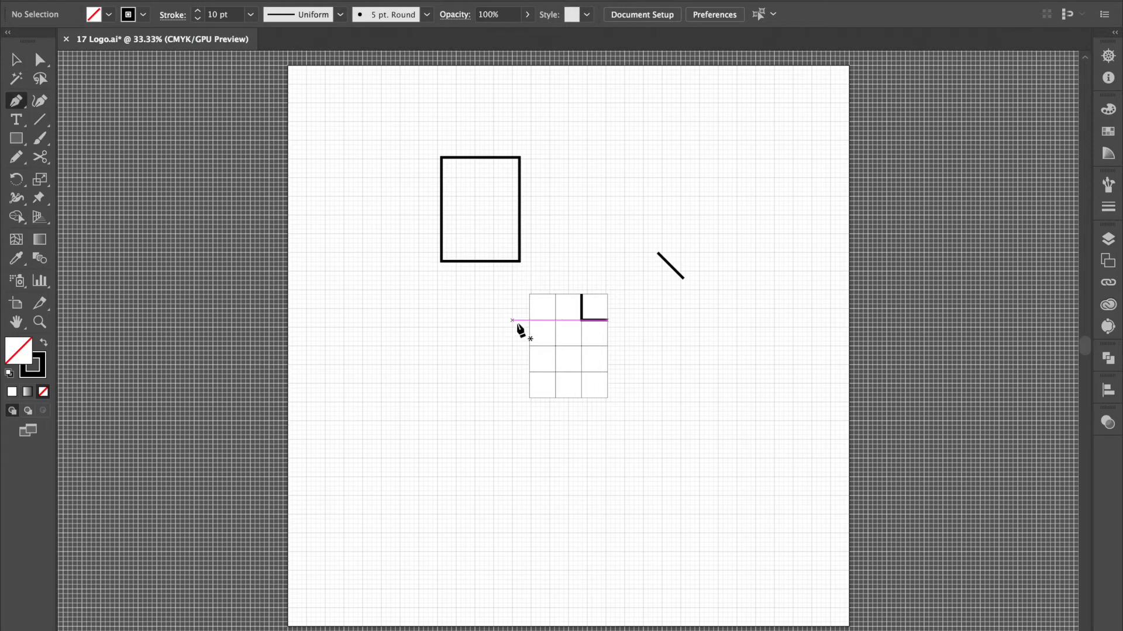
click(607, 320)
click(581, 294)
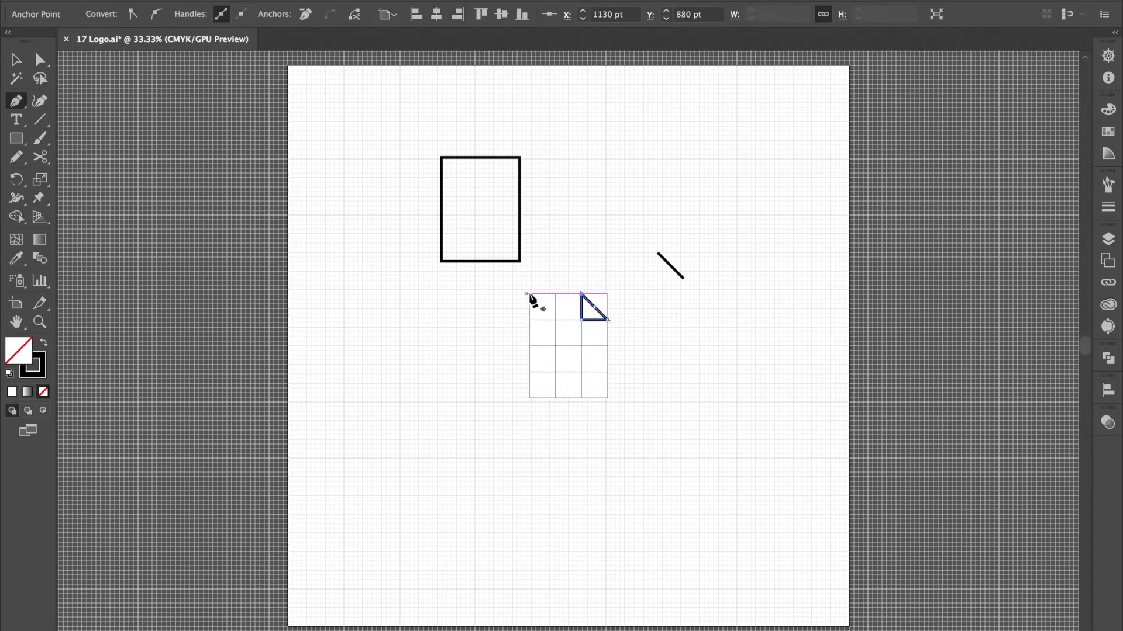
key(ctrl+z)
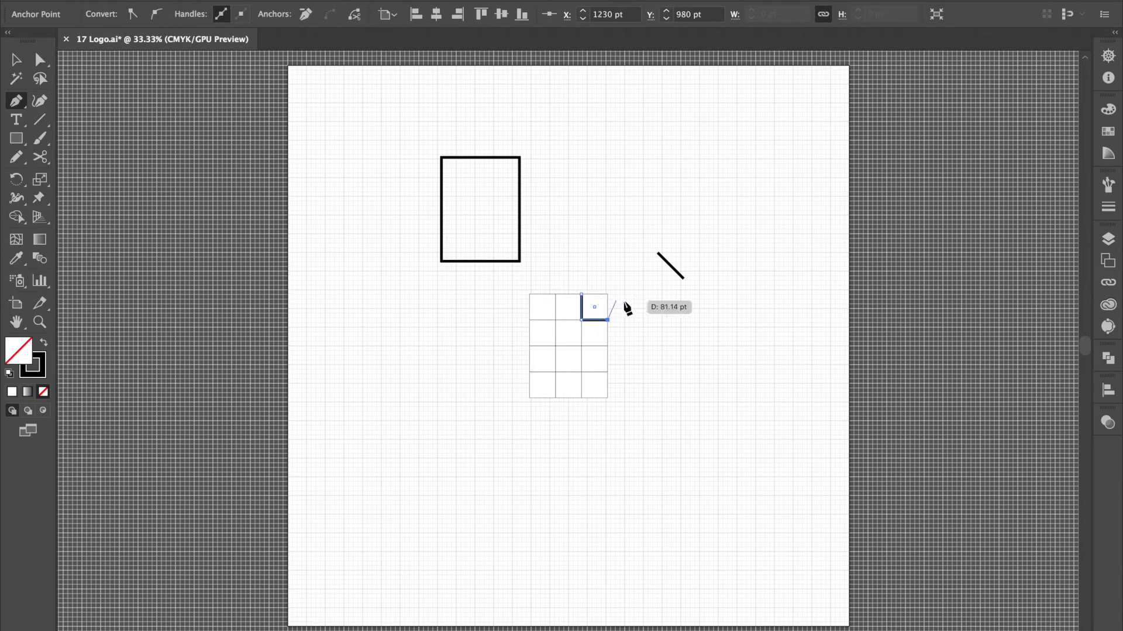
key(Escape)
click(643, 402)
key(ctrl+z)
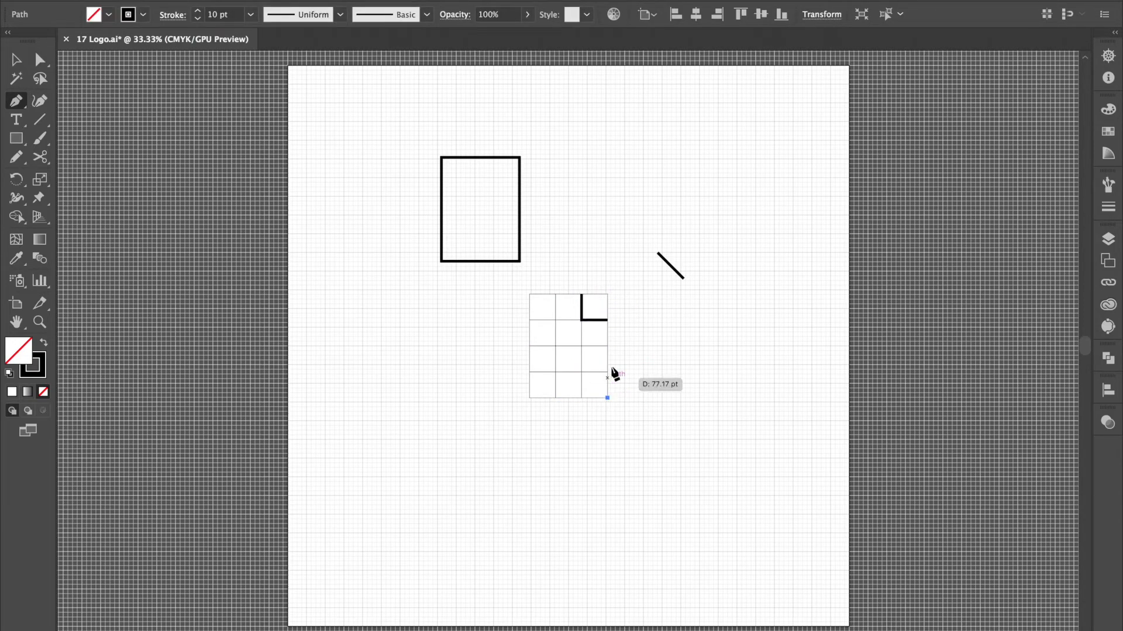
key(ctrl+z)
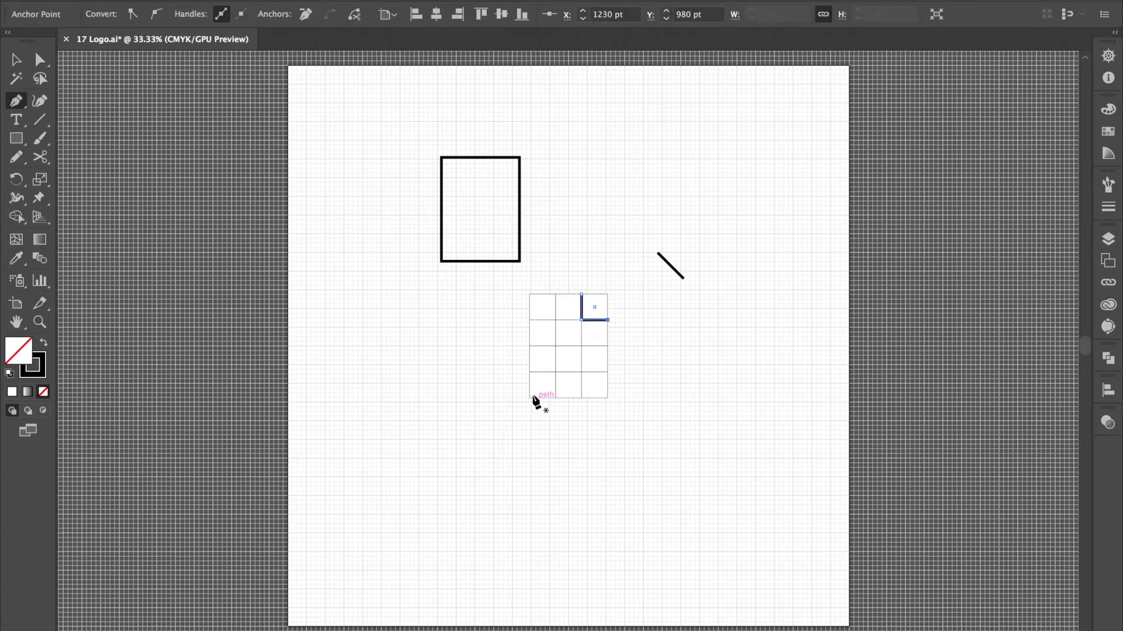
key(Escape)
click(529, 401)
key(ctrl+z)
- Draw a closed page outline around the grid with the Pen tool, stepping inward along the L-shaped notch at the top-right cell
click(530, 398)
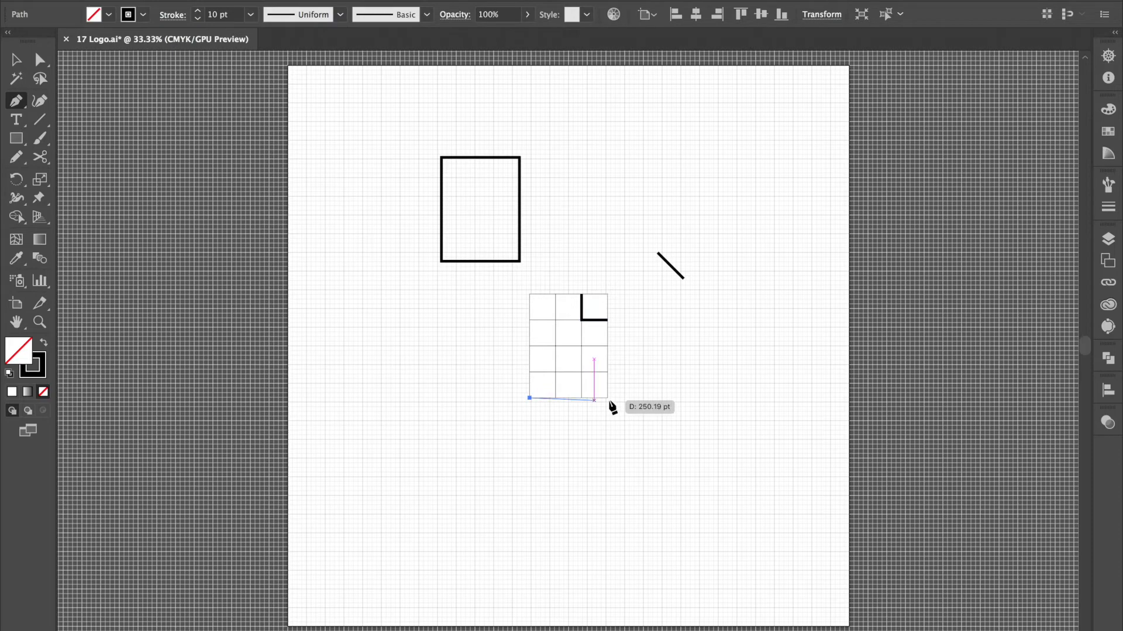
click(607, 398)
click(607, 320)
click(582, 320)
click(581, 294)
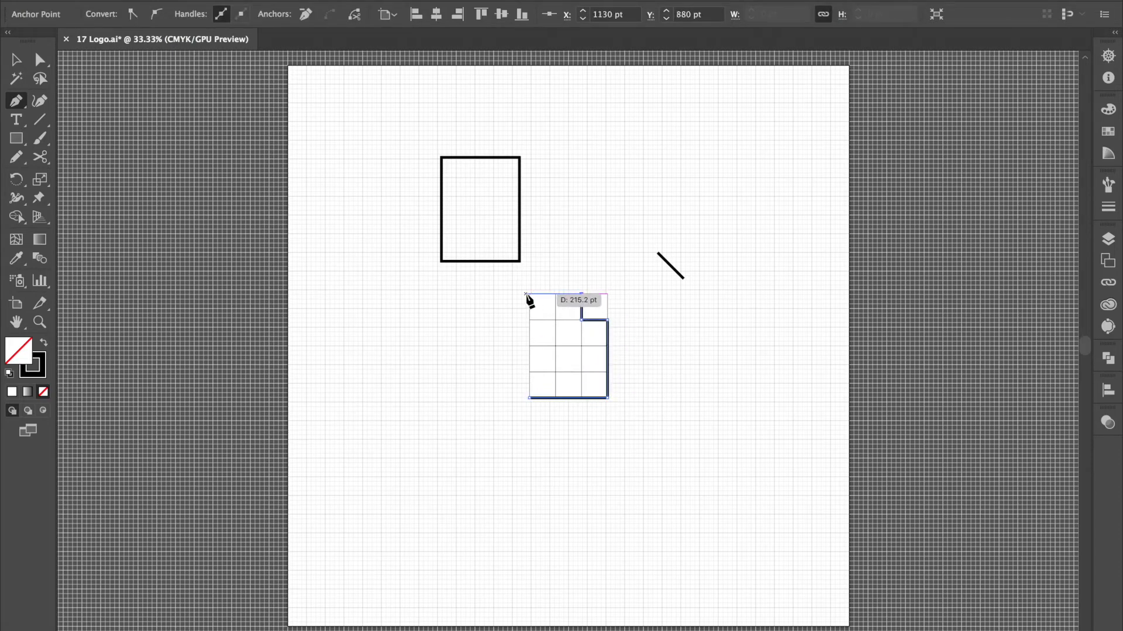
click(530, 295)
click(530, 398)
key(v)
click(593, 292)
- Draw a diagonal line with the Pen tool across the top-right grid cell, connecting the two ends of the notch
key(p)
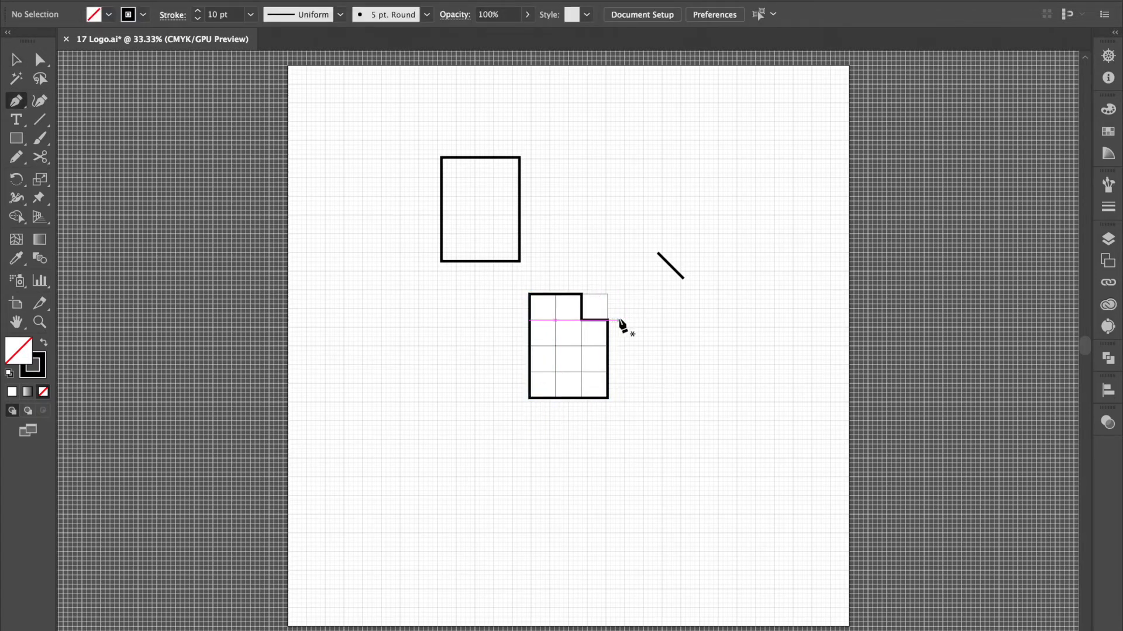
click(607, 320)
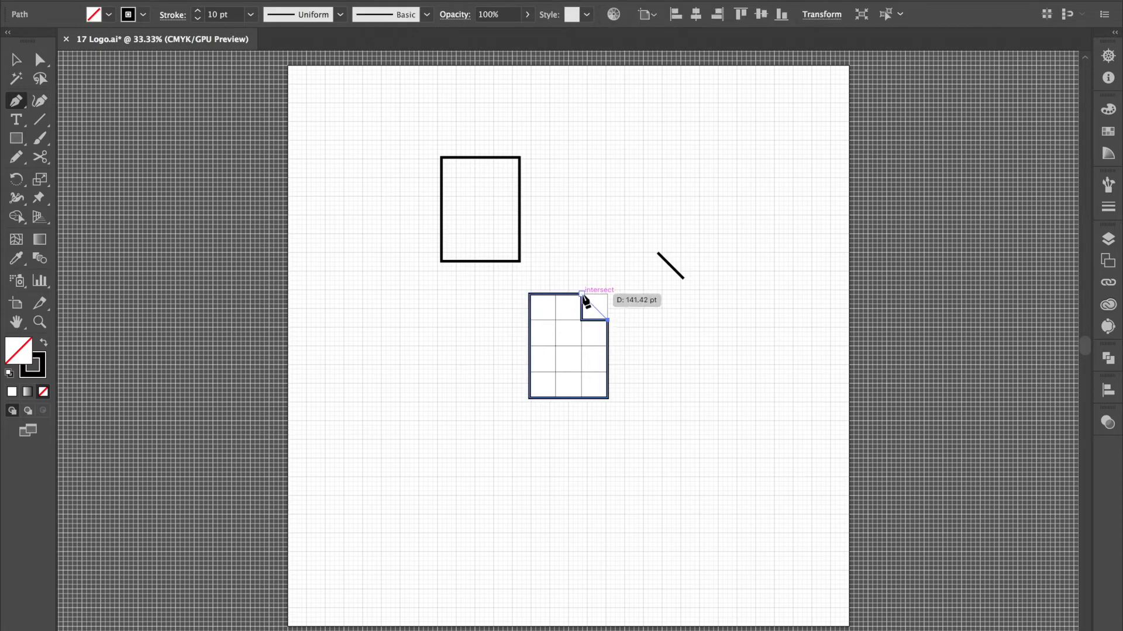
click(581, 294)
key(v)
click(608, 235)
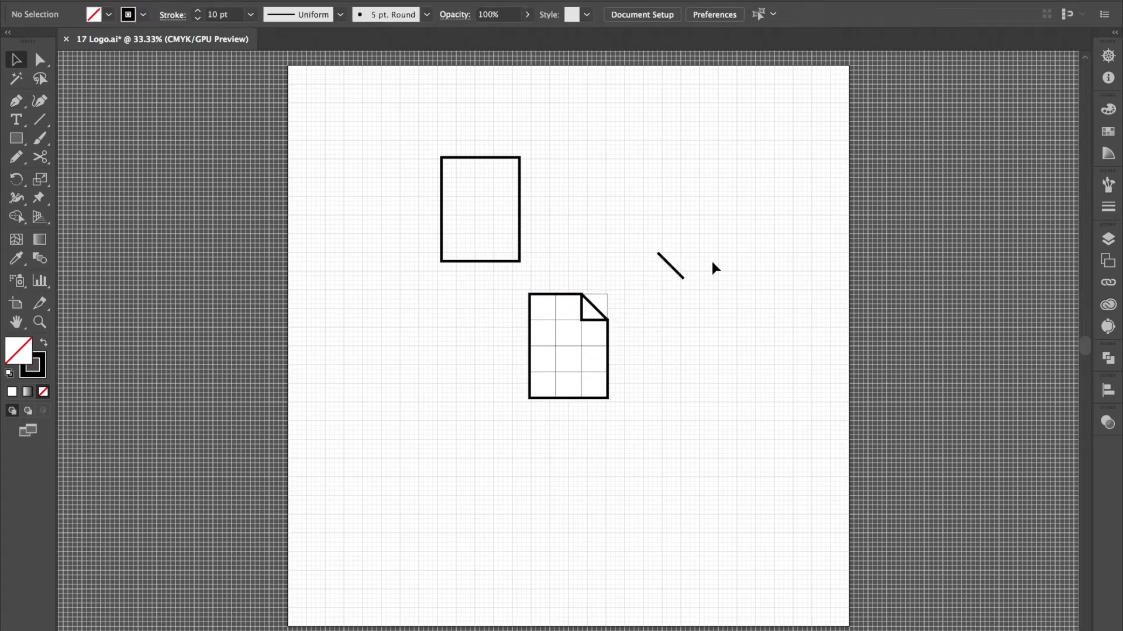
- Delete the leftover diagonal line and the large rectangle outside the grid
drag(712, 263, 655, 292)
key(Delete)
drag(526, 107, 489, 244)
key(Delete)
click(599, 310)
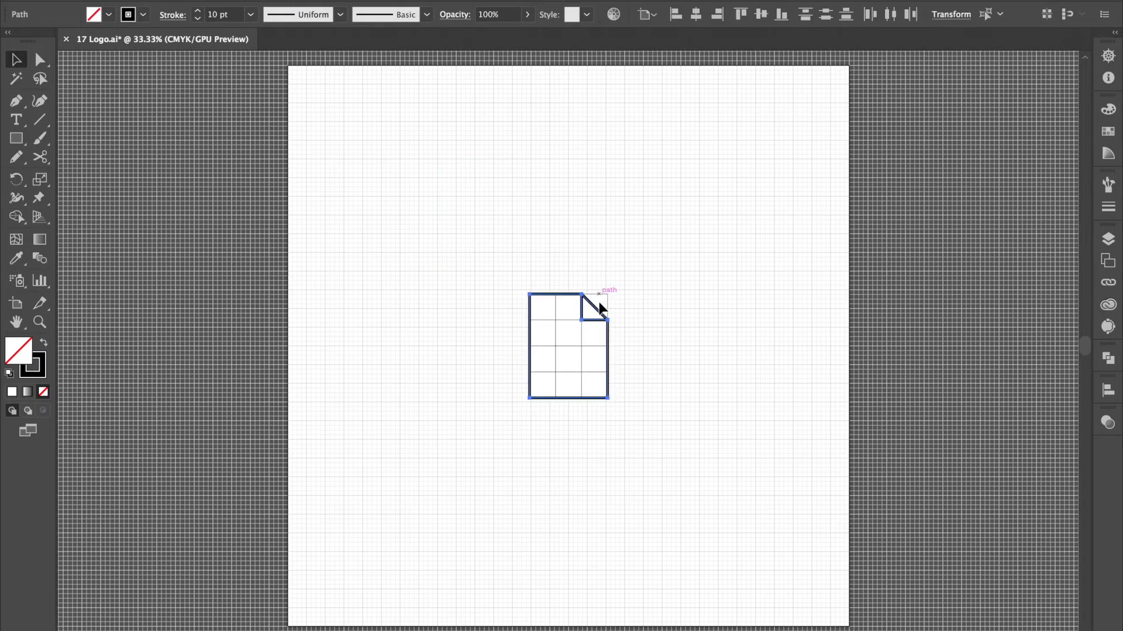
click(638, 359)
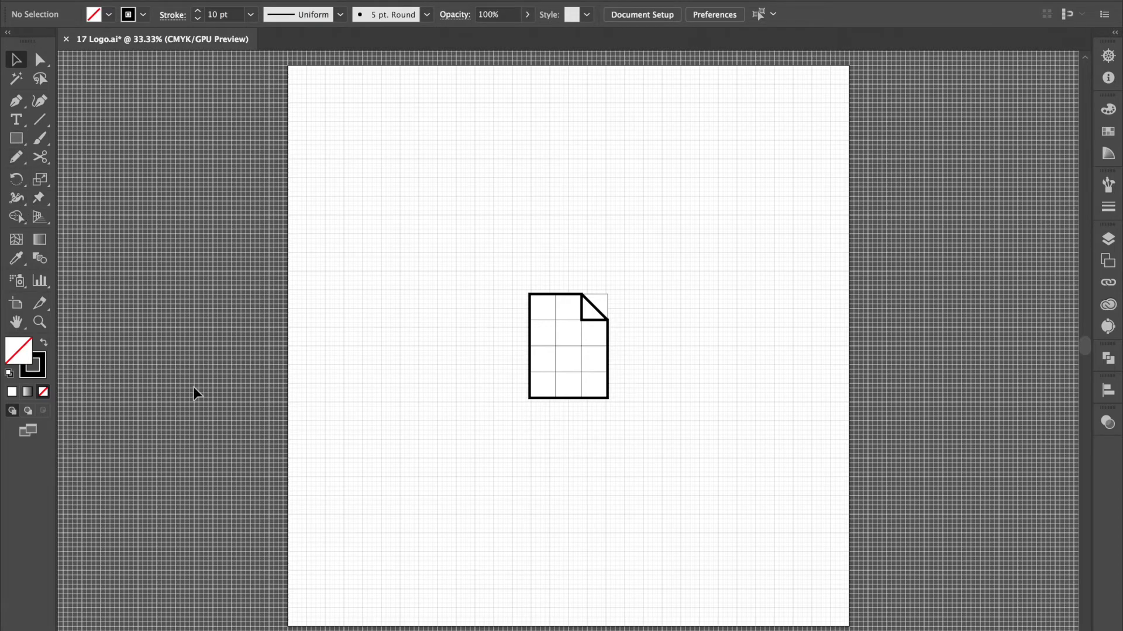
- Zoom in on the page icon and check its paths in outline view
click(40, 321)
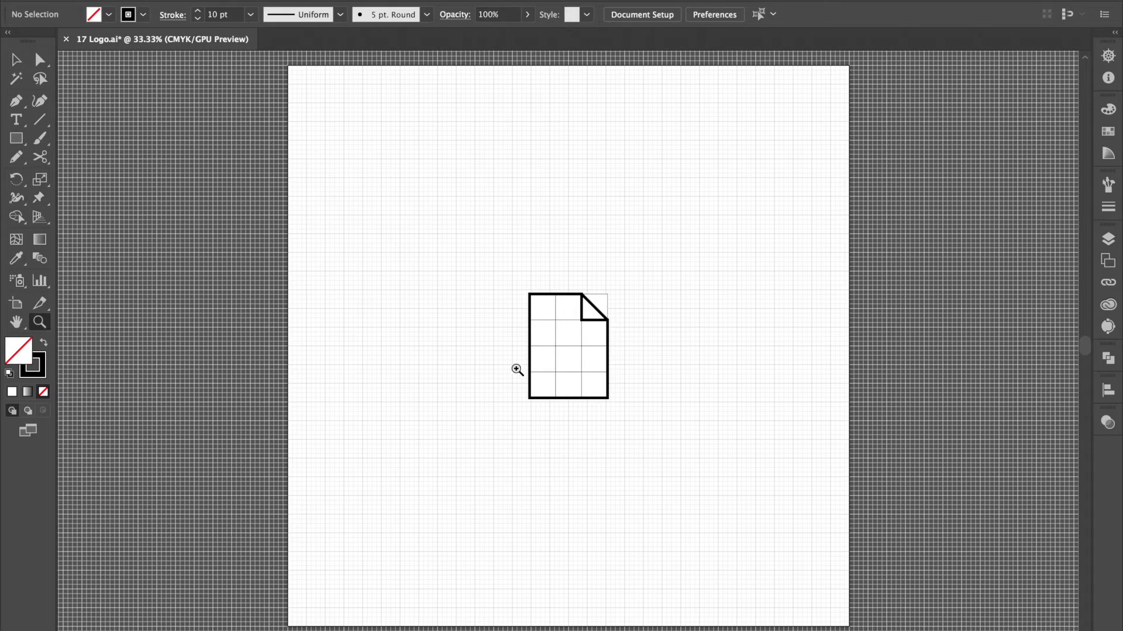
drag(556, 359, 805, 212)
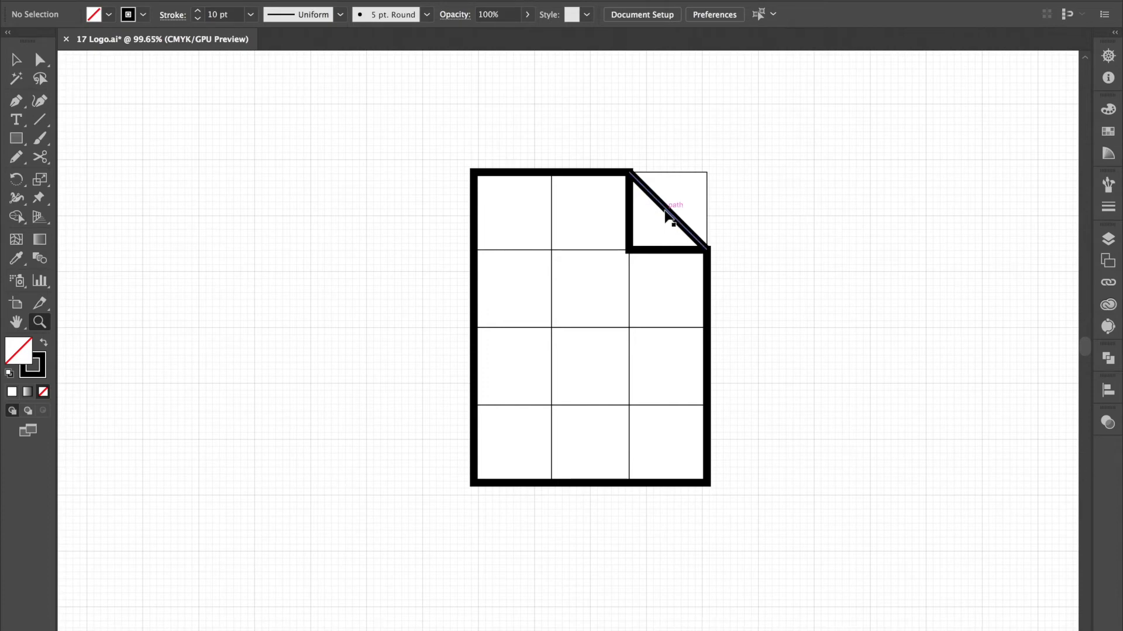
key(ctrl+y)
key(ctrl+y)
key(v)
mouse_move(654, 200)
mouse_down()
mouse_move(654, 189)
mouse_move(655, 200)
mouse_up()
key(ctrl+z)
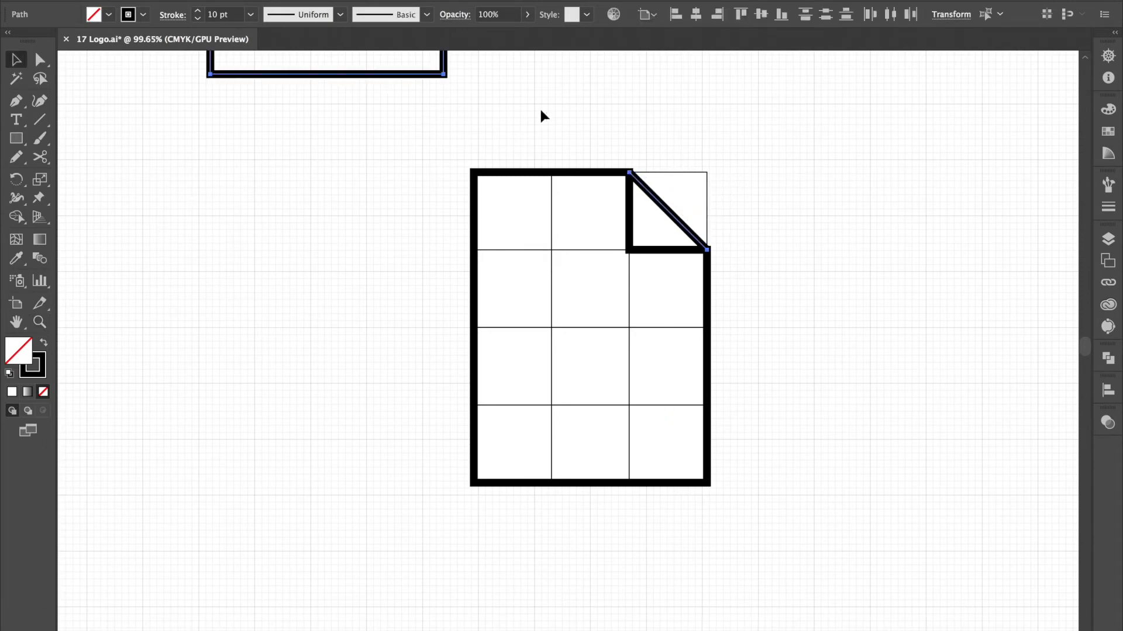
key(ctrl+shift+z)
mouse_move(632, 178)
mouse_down()
mouse_move(664, 143)
mouse_move(630, 170)
mouse_up()
key(ctrl+z)
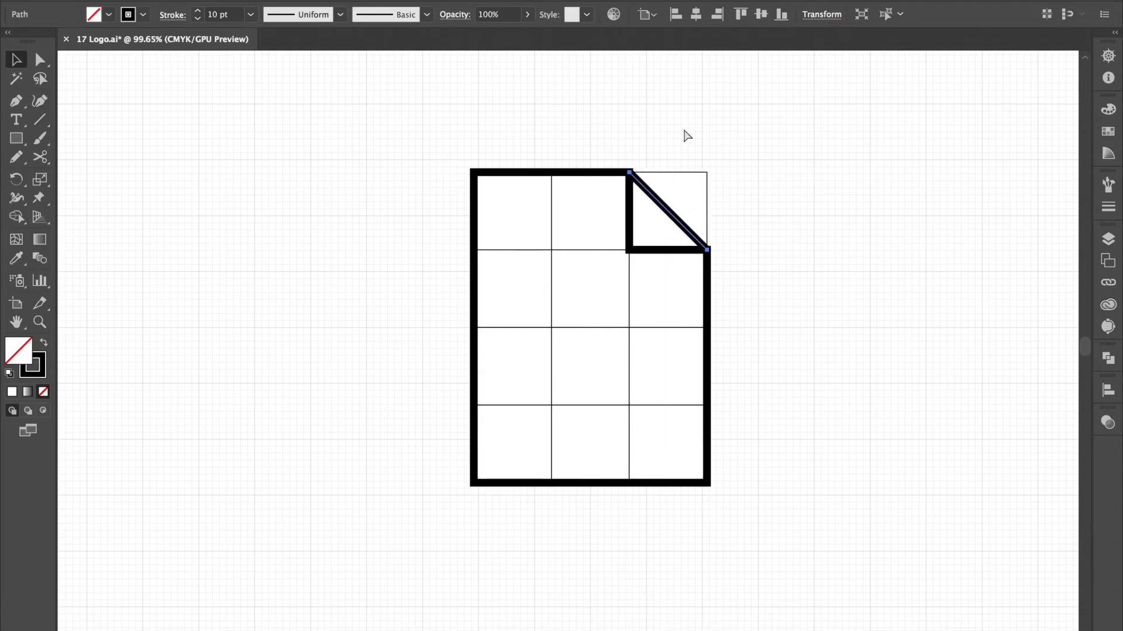
- Move the diagonal line off the grid and remove the L-shaped notch from the page outline by cutting at both its ends with Scissors
drag(663, 207, 756, 113)
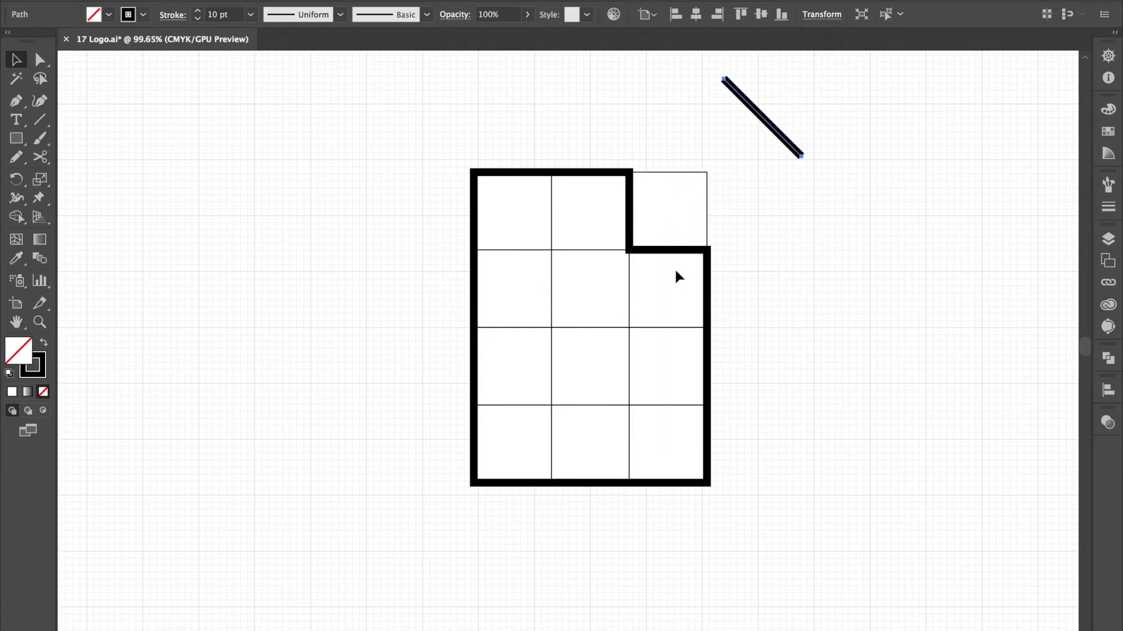
click(660, 251)
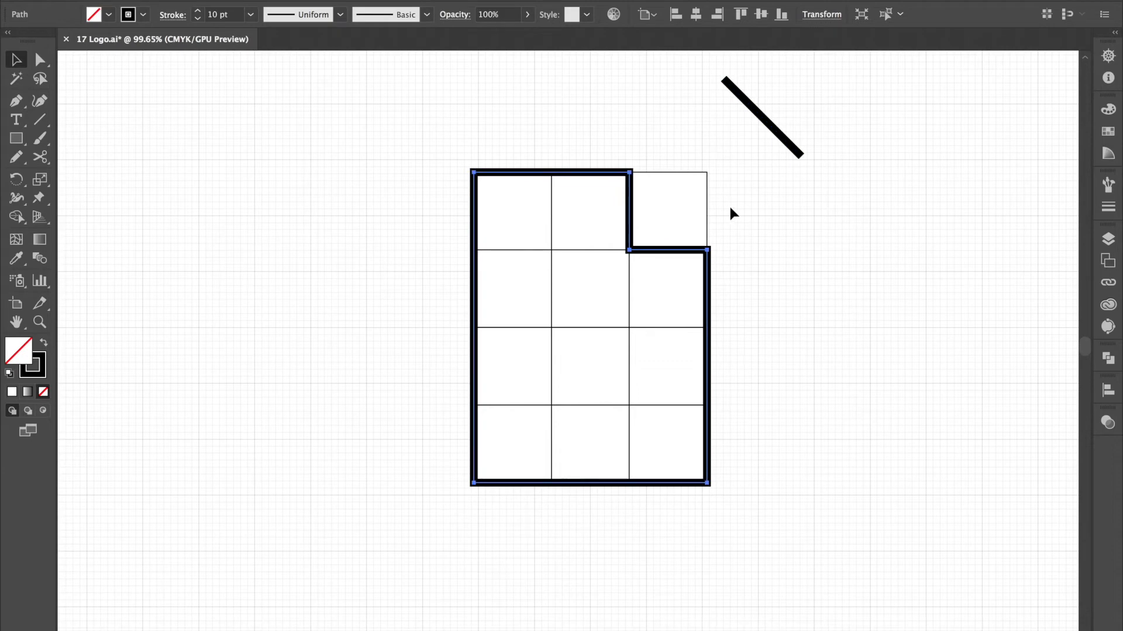
key(c)
click(706, 250)
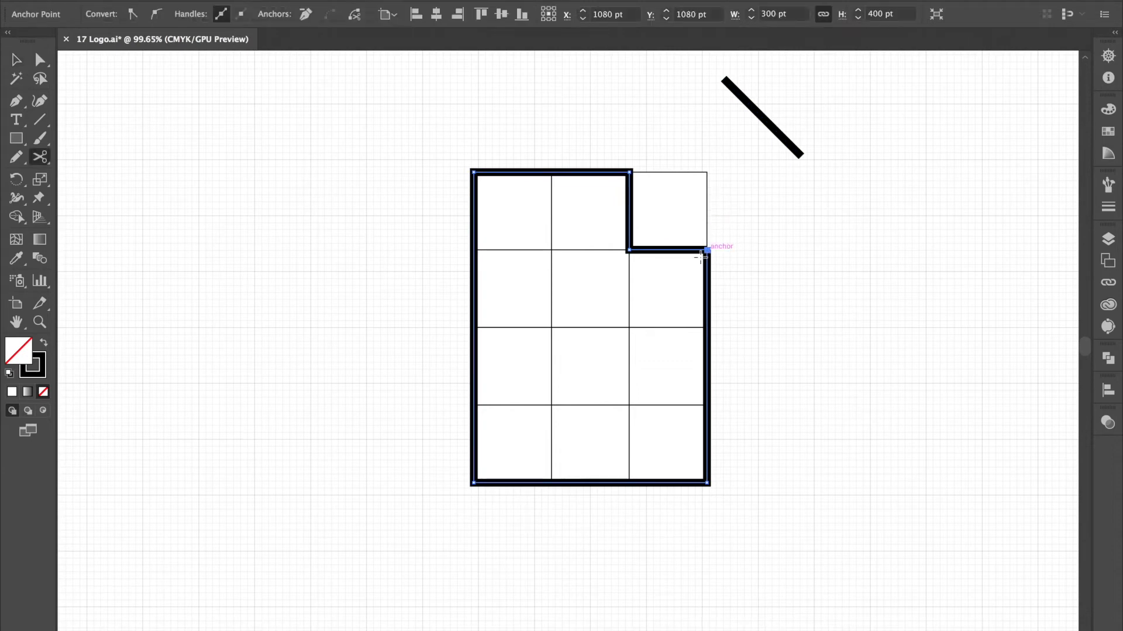
key(v)
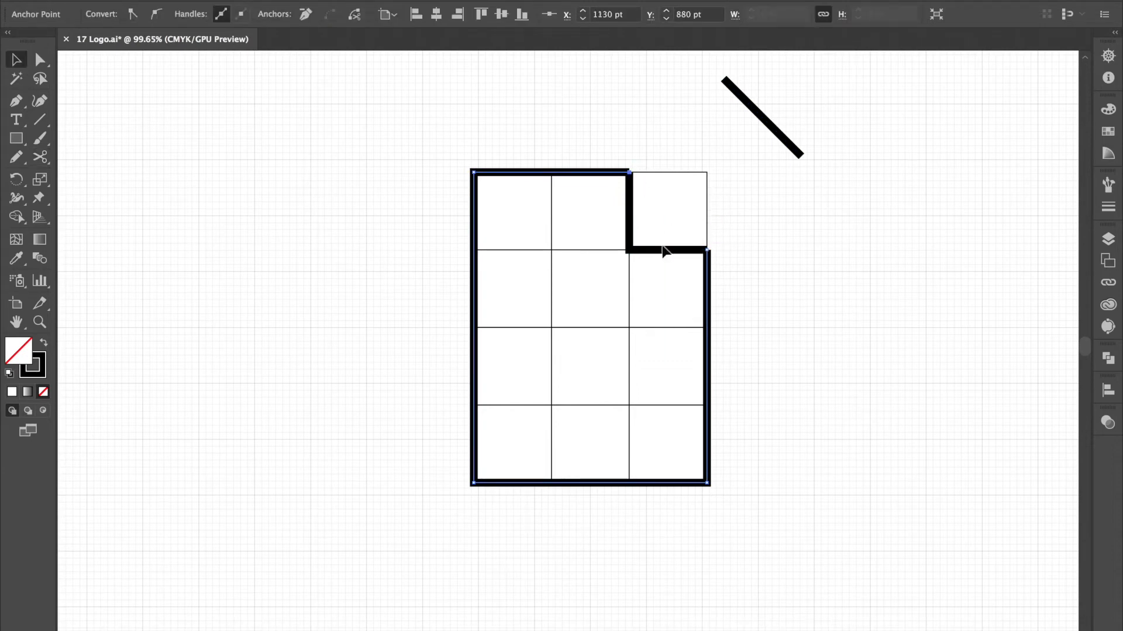
click(662, 252)
key(Delete)
- Move the diagonal line back between the outline's open ends and join both paths into one page outline with a cut corner
mouse_move(743, 106)
mouse_down()
mouse_move(667, 195)
mouse_move(647, 197)
mouse_up()
drag(752, 146, 582, 340)
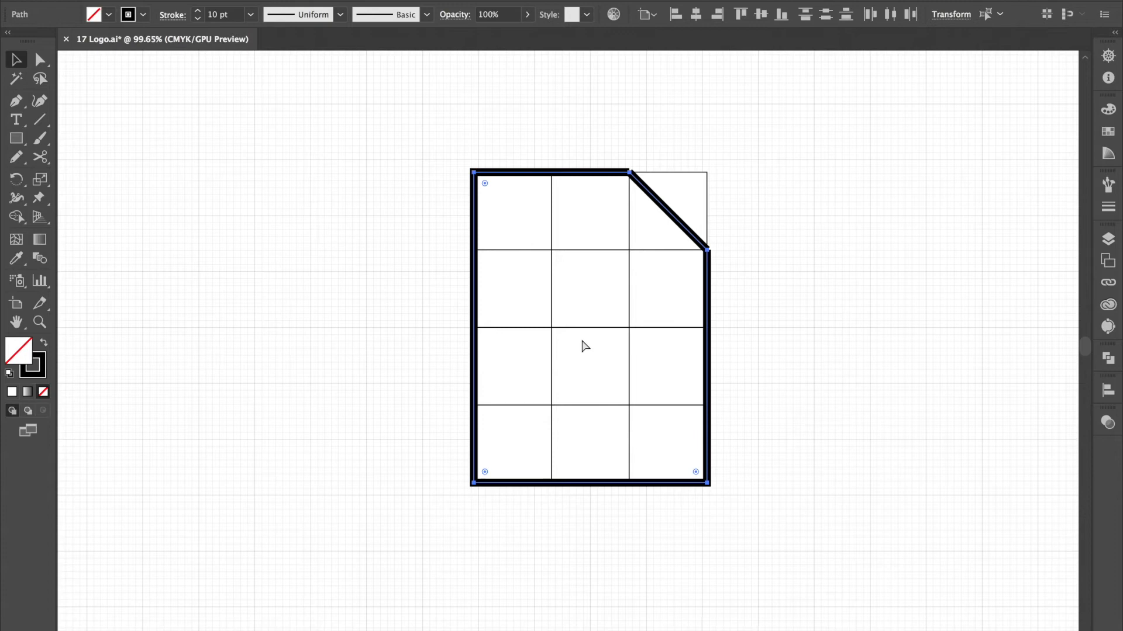
key(ctrl+j)
click(744, 220)
drag(695, 235, 731, 179)
click(806, 200)
key(ctrl+z)
click(752, 239)
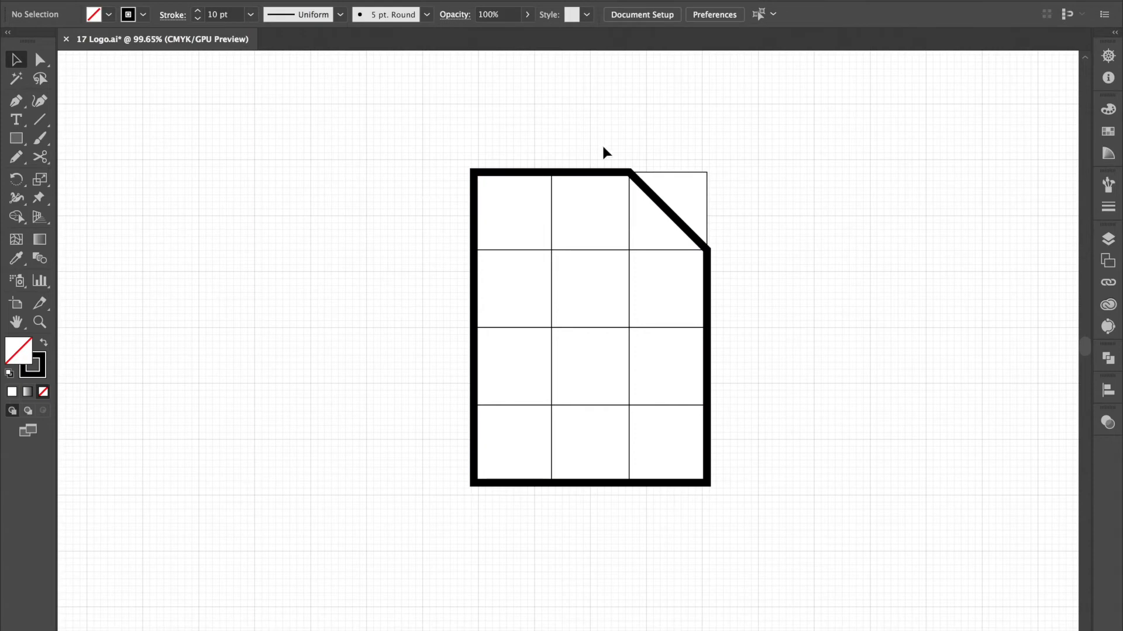
- Create a square the size of one grid cell with the Rectangle tool, in the empty area right of the page
key(m)
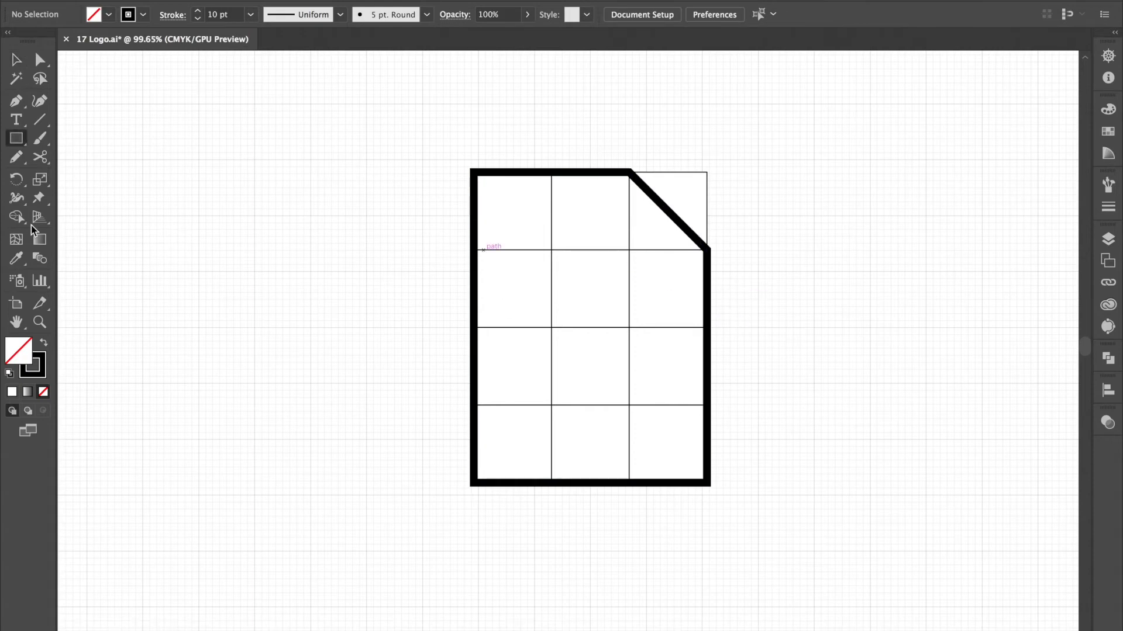
drag(13, 145, 88, 140)
click(846, 229)
click(634, 251)
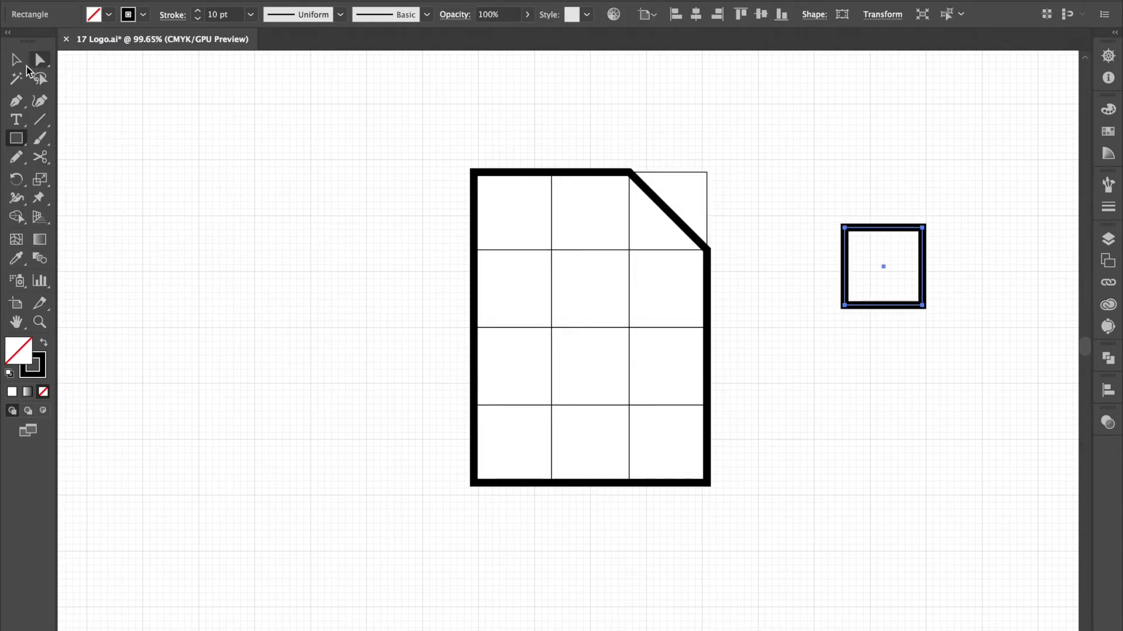
- Delete the square's top-right anchor point and place the triangle on the page's cut corner as the fold
drag(16, 101, 82, 136)
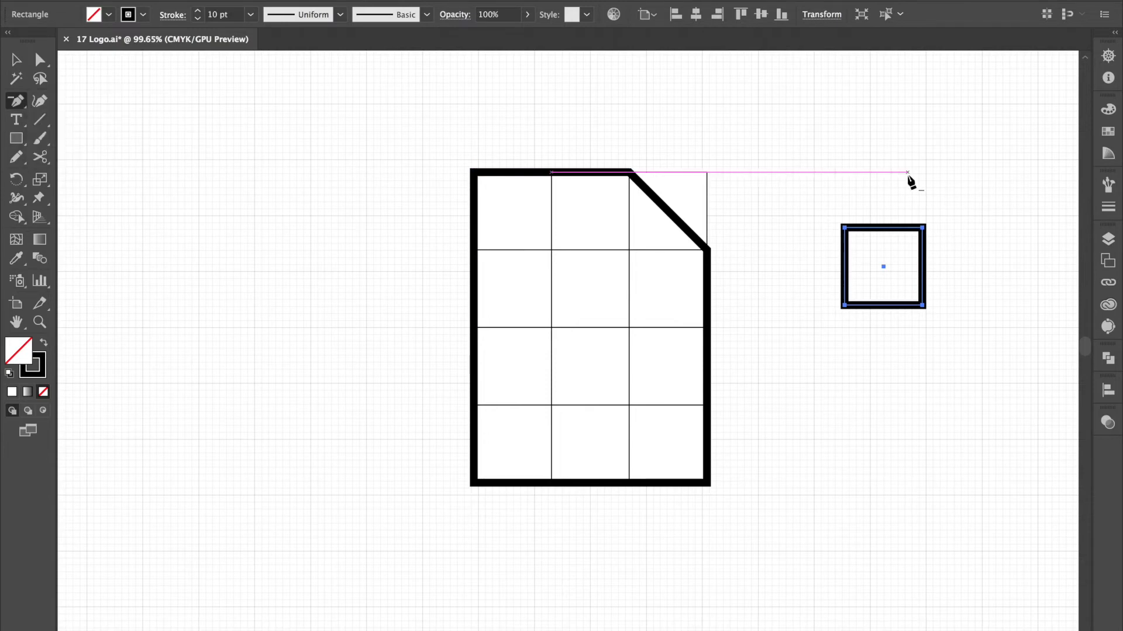
click(922, 228)
key(v)
click(921, 233)
drag(888, 269, 675, 217)
click(752, 171)
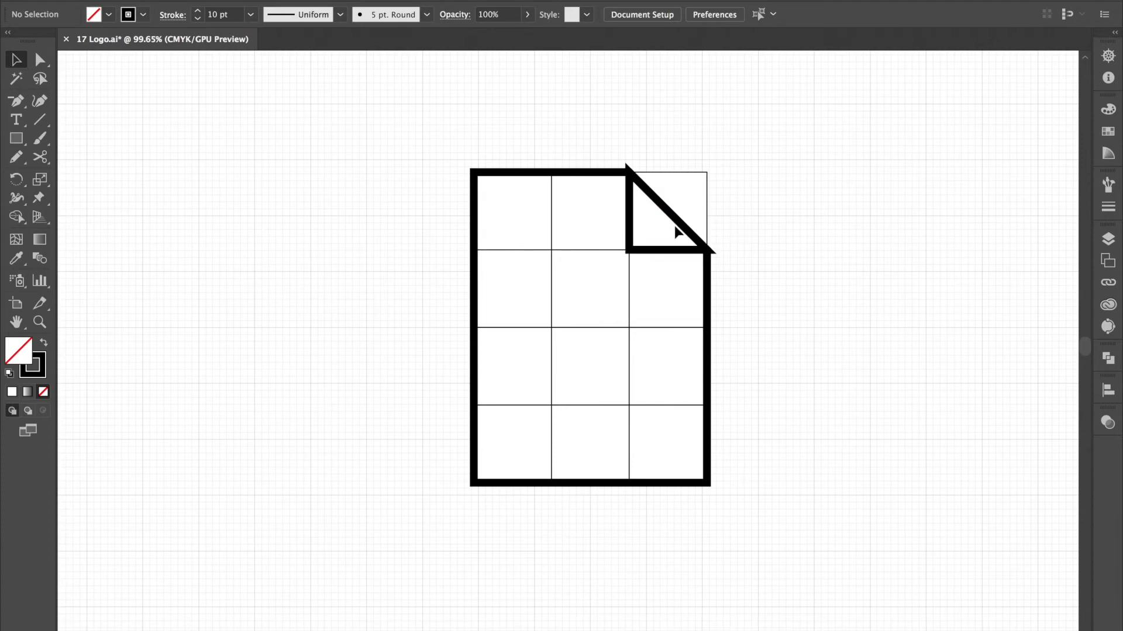
- Set the fold triangle's stroke corners to Round Join
click(643, 250)
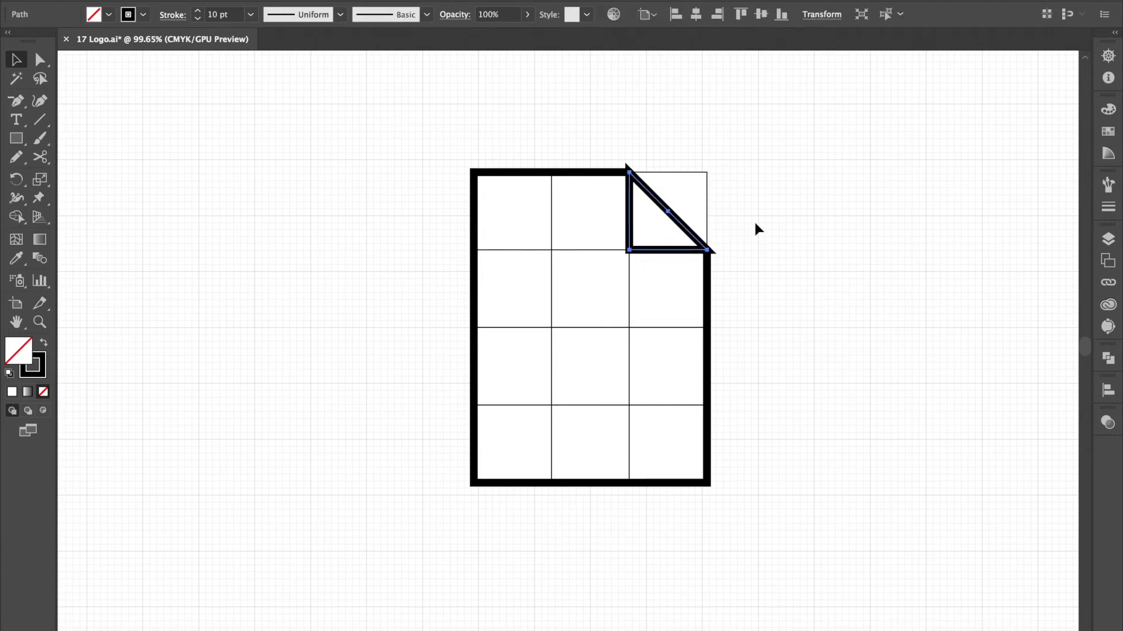
click(1107, 215)
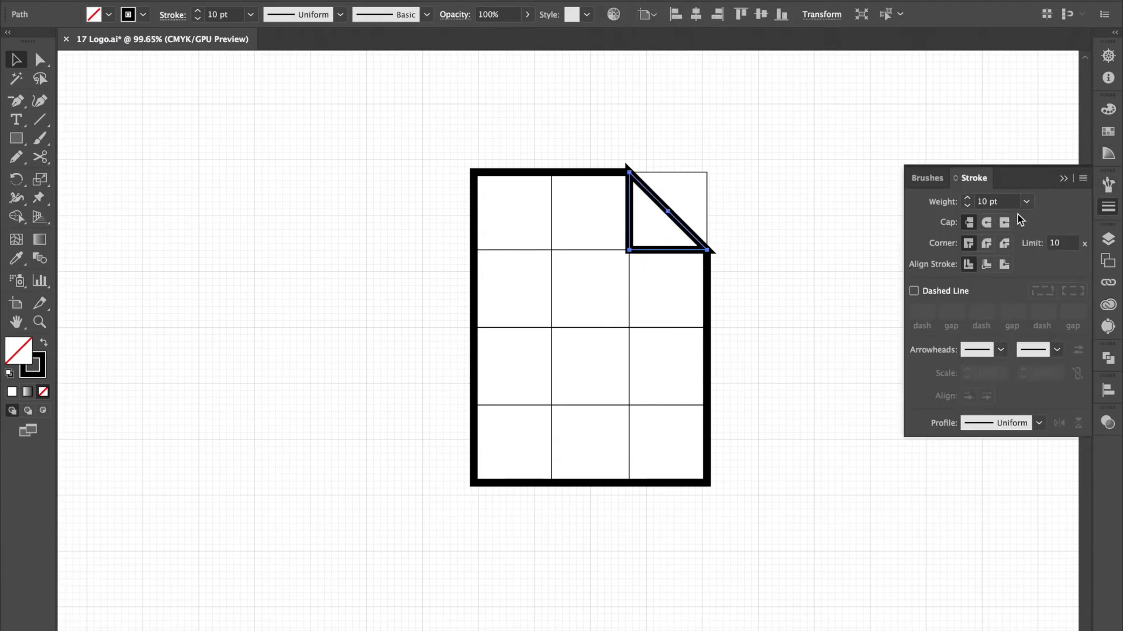
click(985, 244)
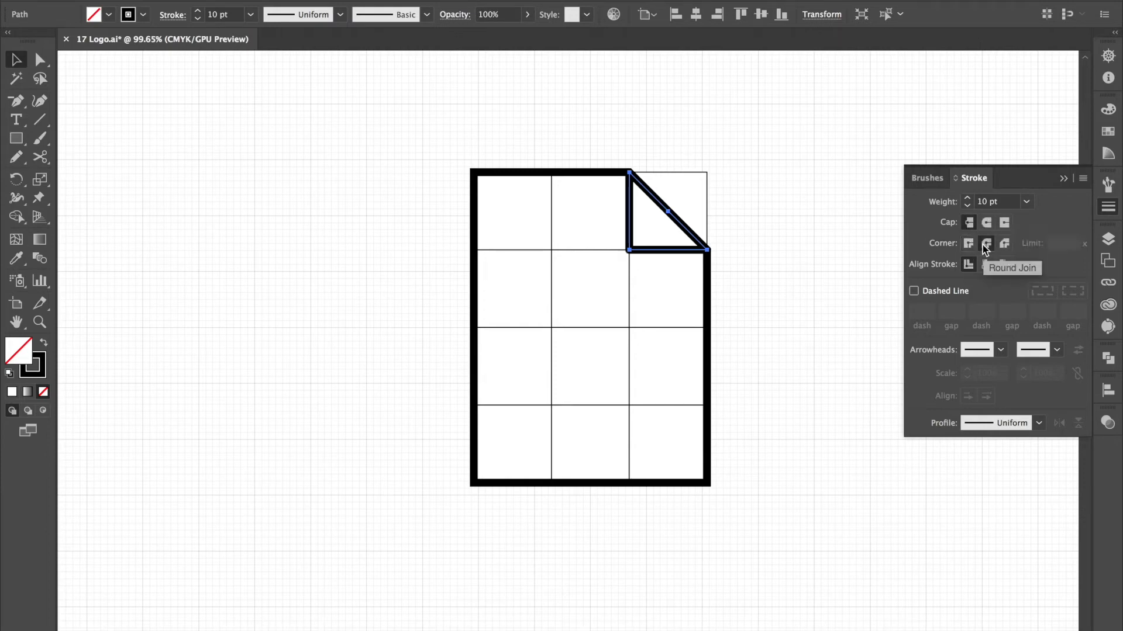
click(1063, 179)
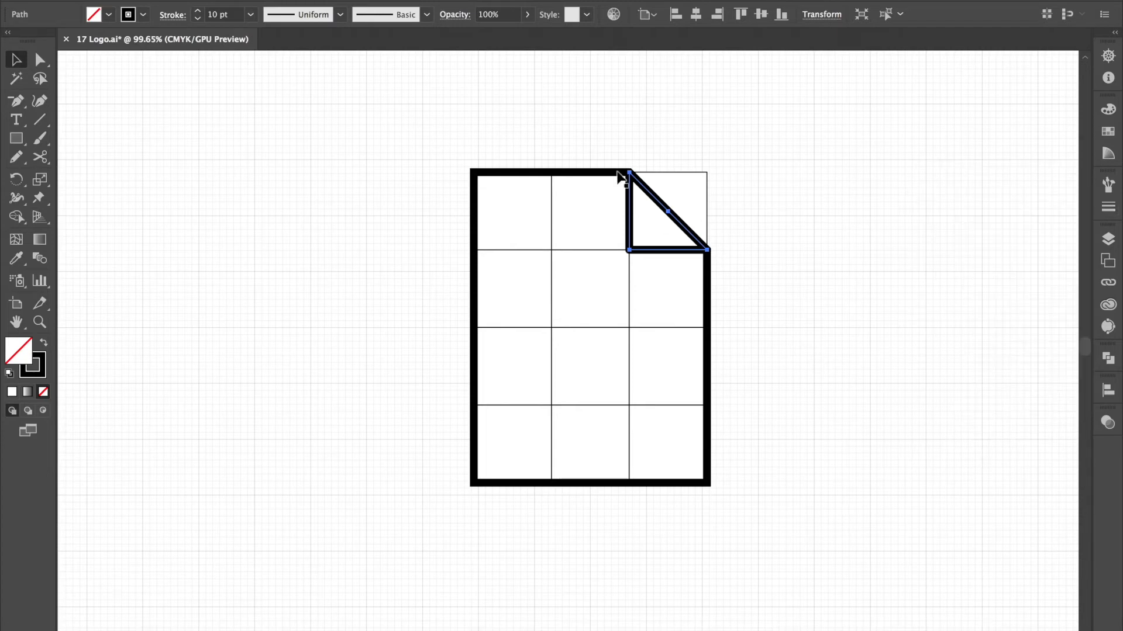
click(605, 183)
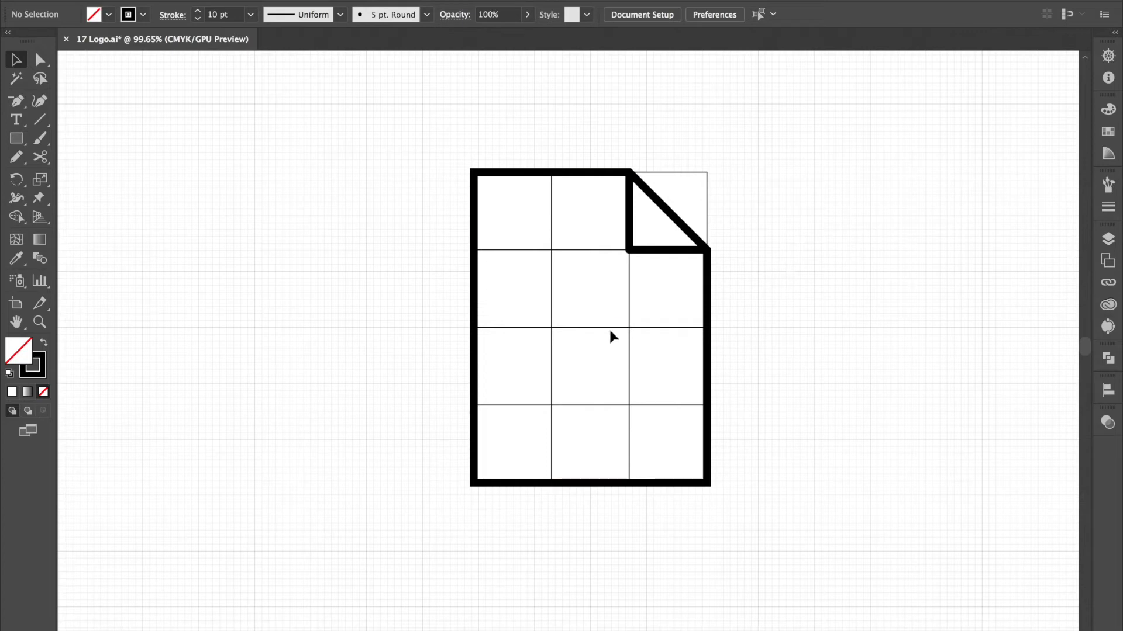
- Unlock the grid squares and move the whole grid off the page icon to its left
click(233, 0)
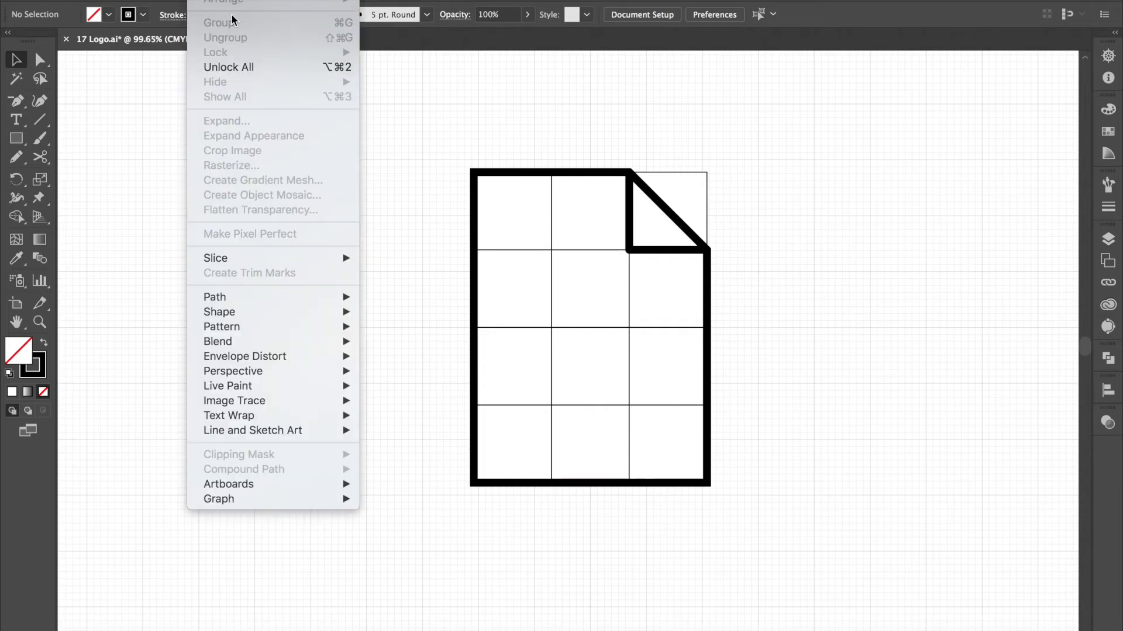
click(244, 65)
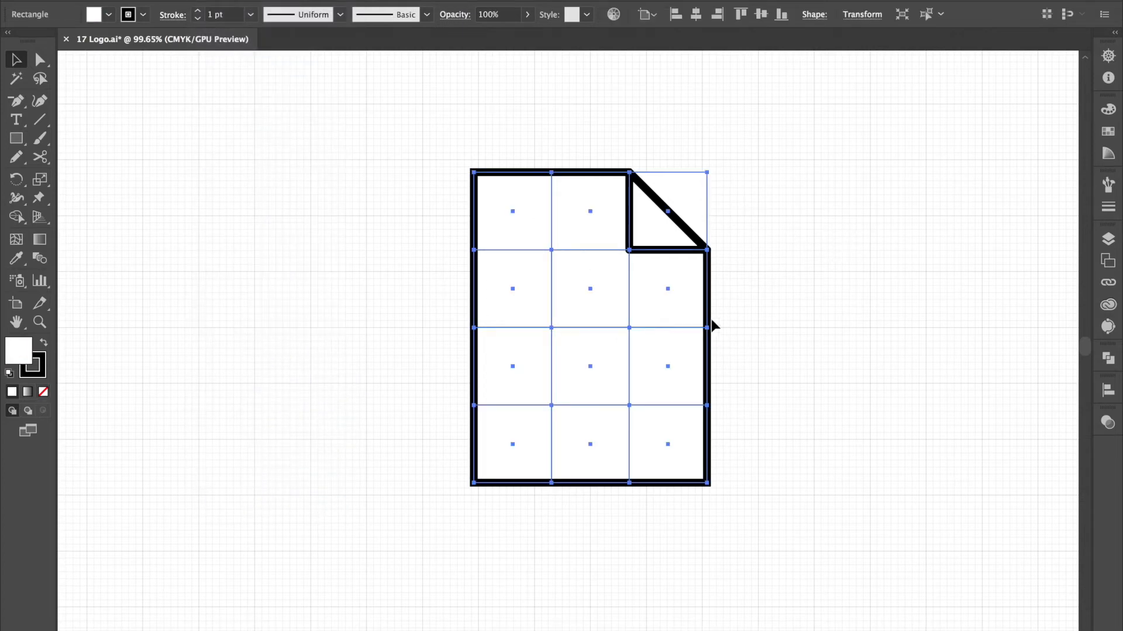
drag(551, 249, 303, 251)
click(517, 142)
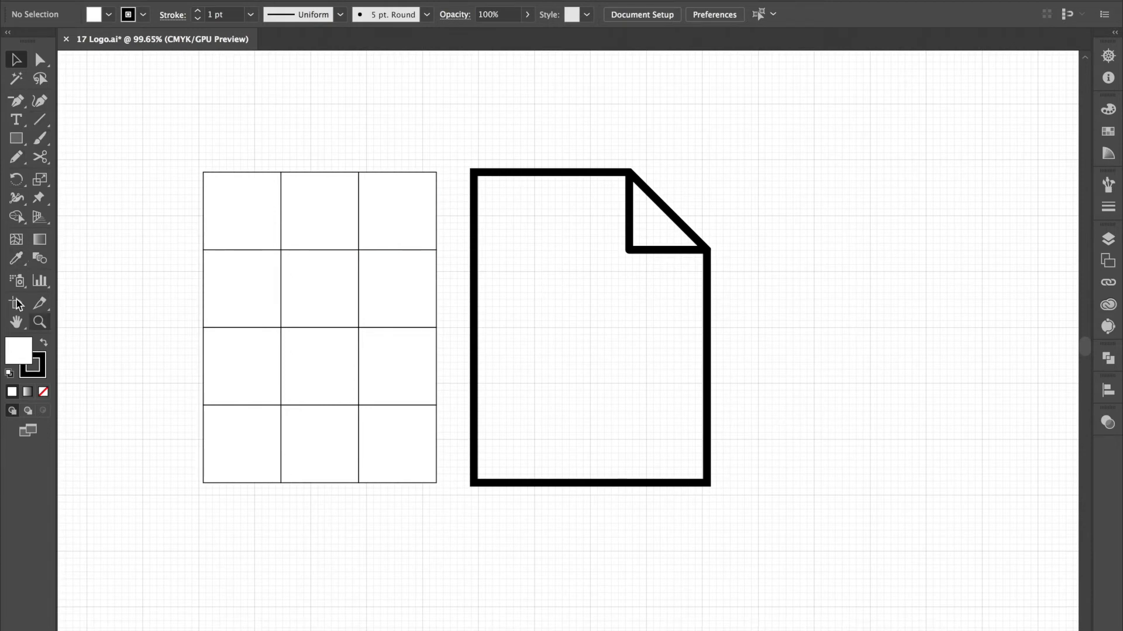
- Add the letter F as point text in the empty area right of the page icon, sized 72 pt
click(14, 121)
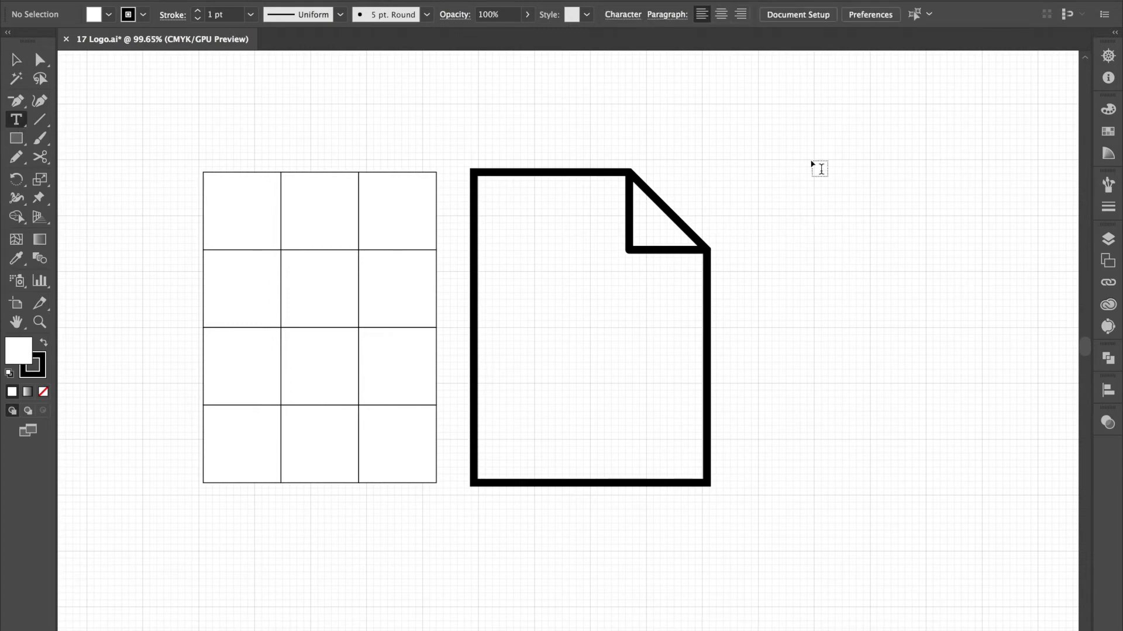
click(812, 160)
key(BackSpace)
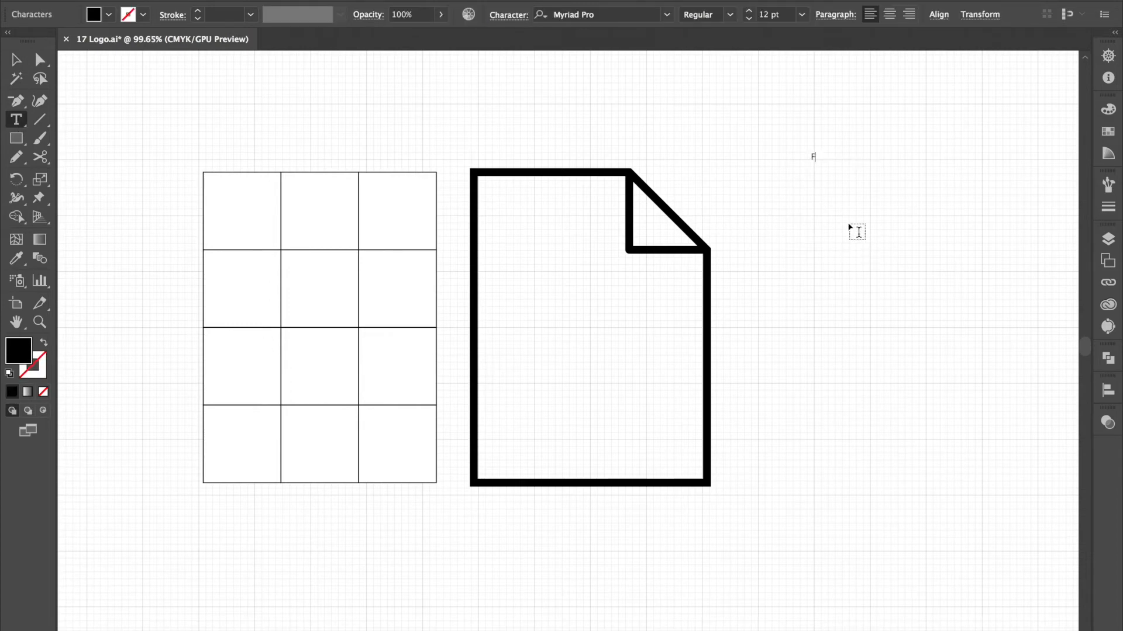
text(F)
click(802, 14)
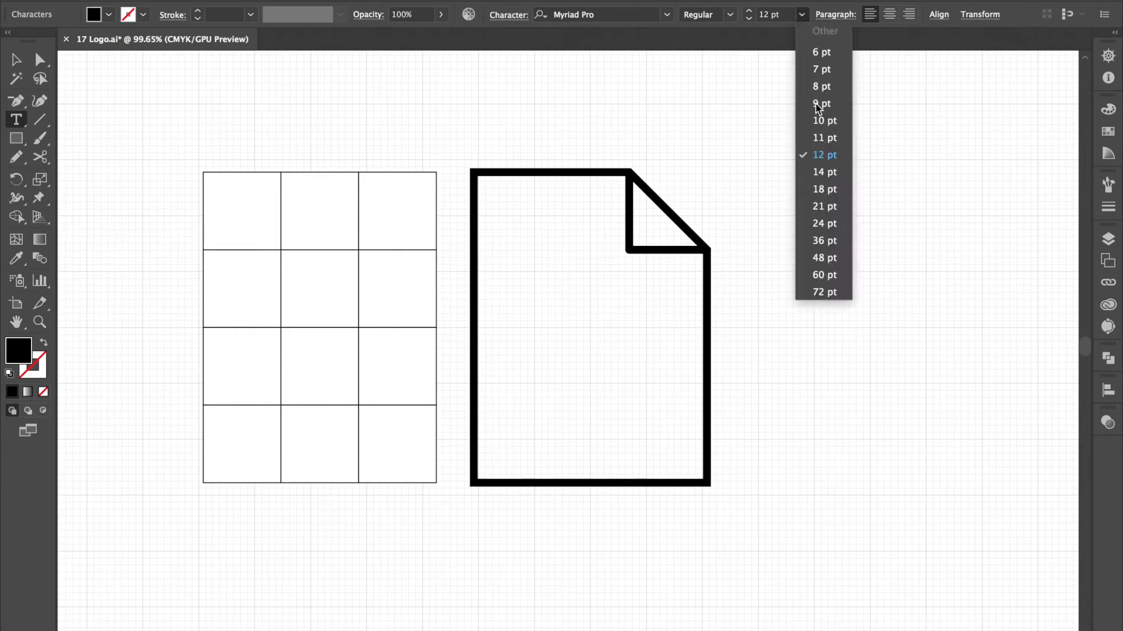
click(823, 292)
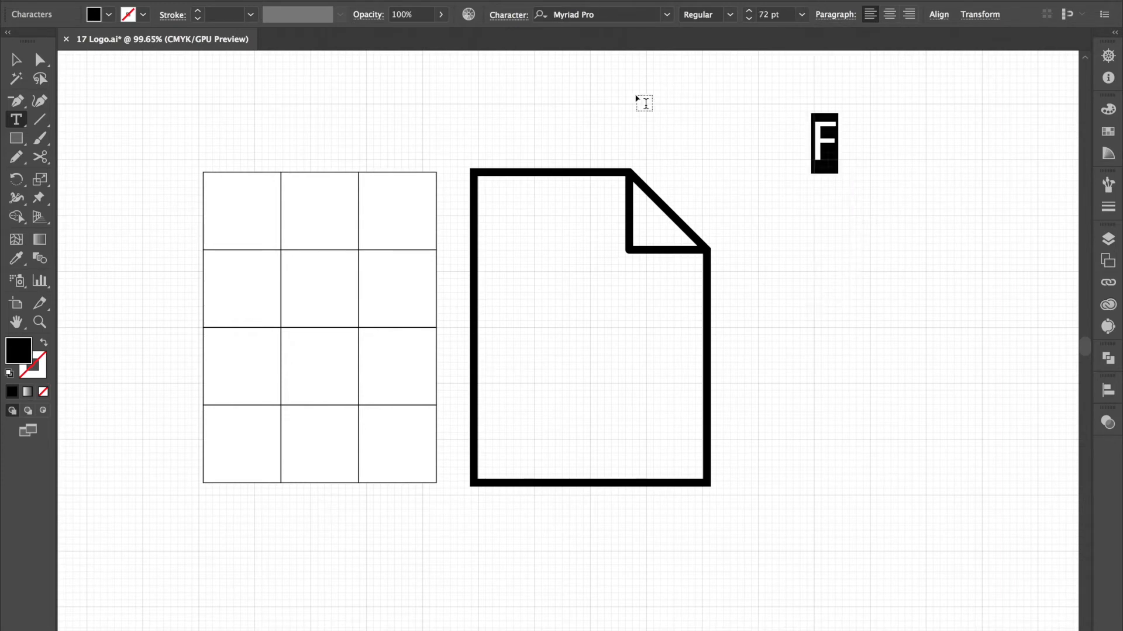
- Set the letter F in Abadi MT Condensed Extra Bold and enlarge it to 150 pt
click(667, 15)
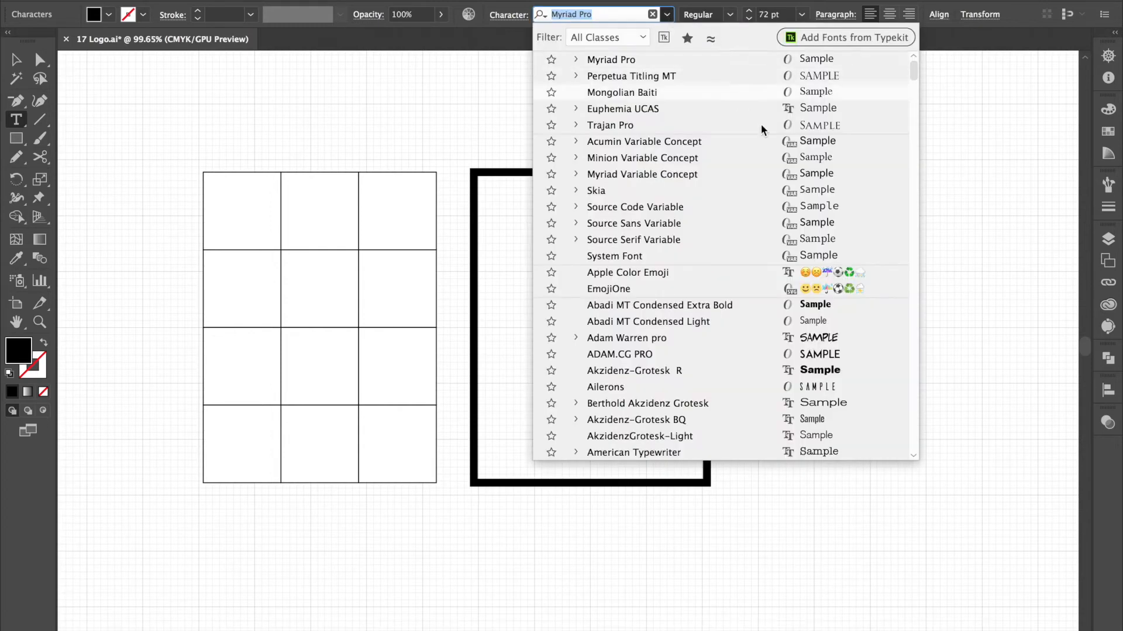
click(778, 303)
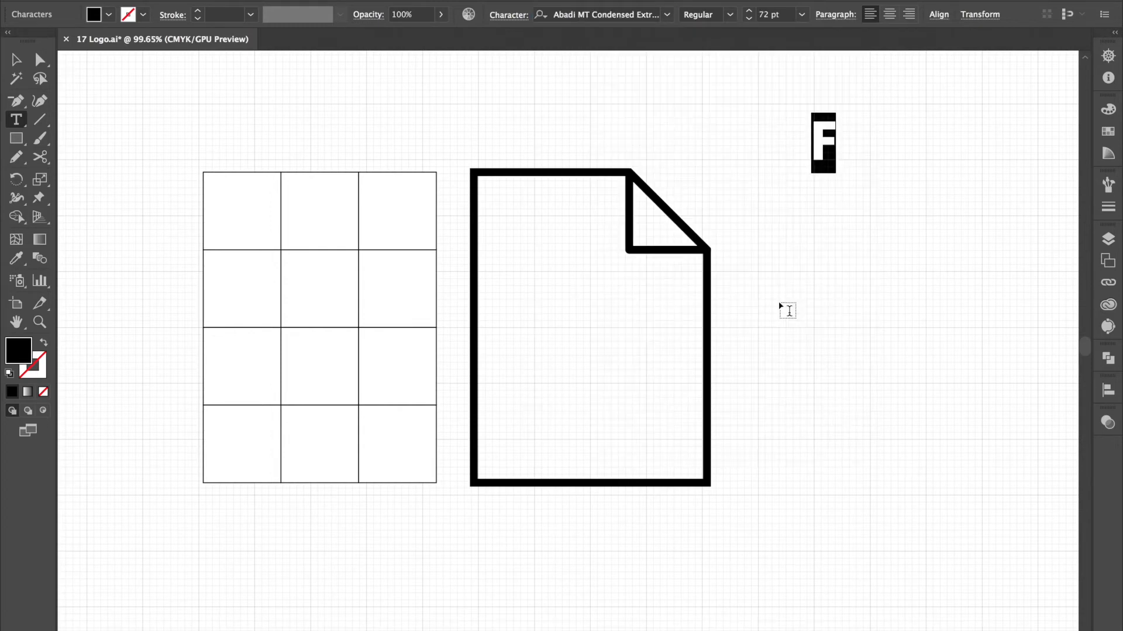
key(Escape)
drag(838, 146, 778, 135)
text(150)
key(Return)
click(916, 281)
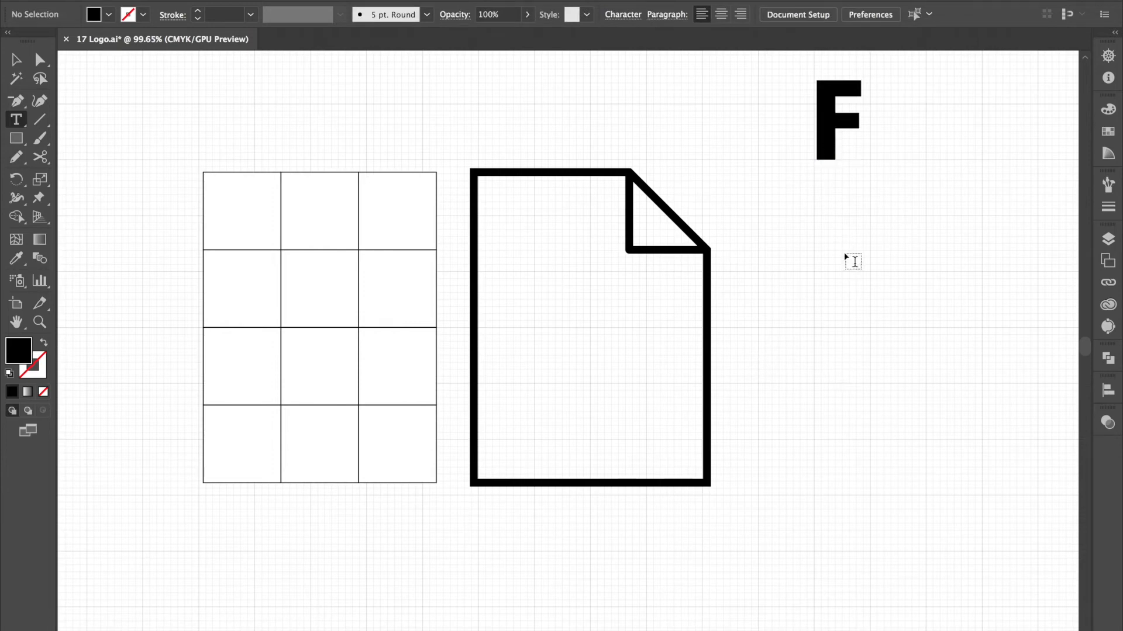
- Draw a horizontal line about 142.5 pt long across the middle of the page icon with the Pen tool
key(p)
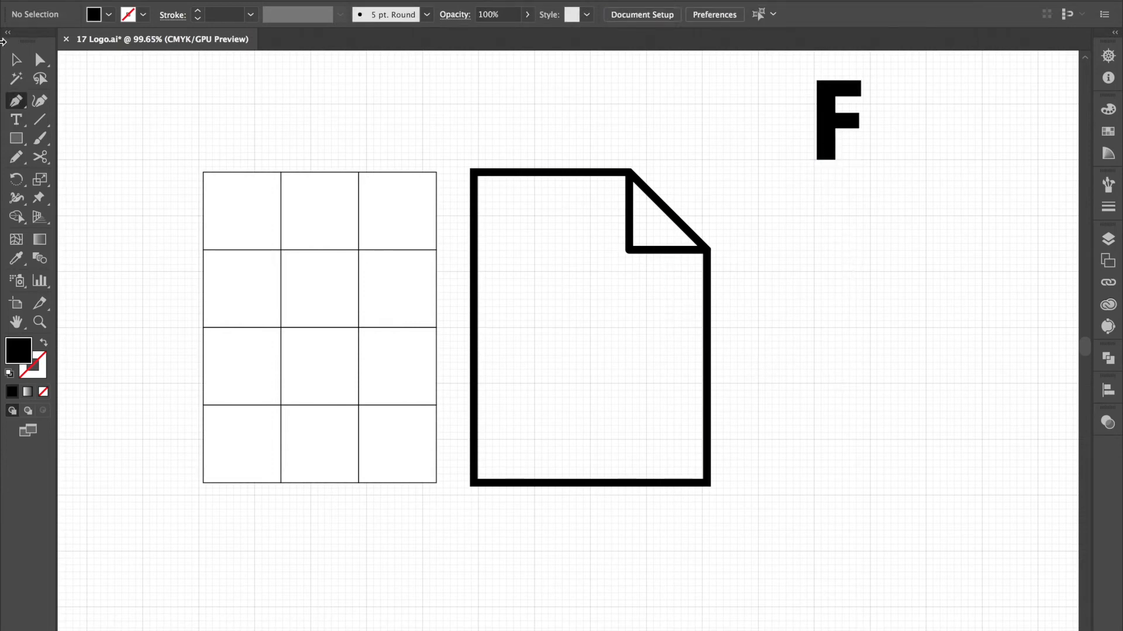
click(646, 328)
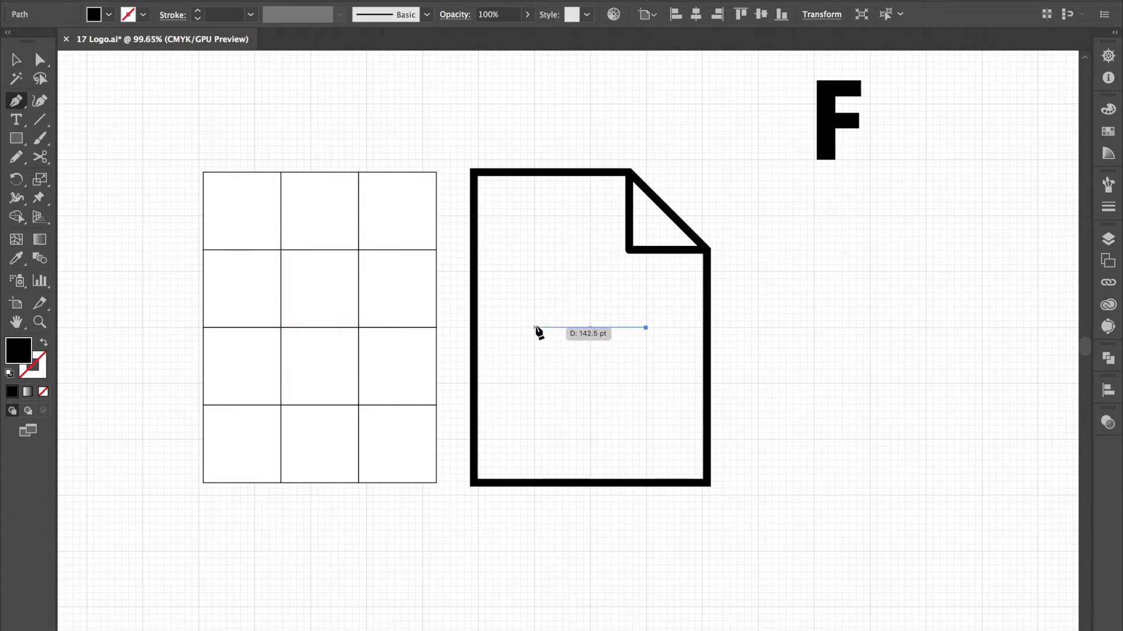
click(535, 328)
key(v)
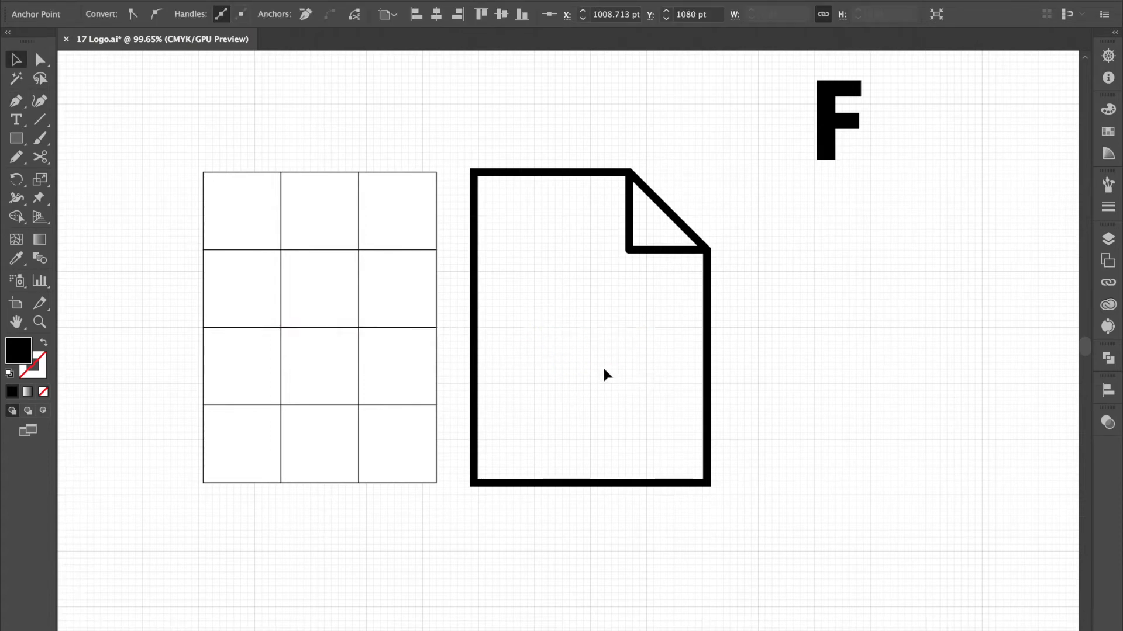
click(602, 366)
click(597, 329)
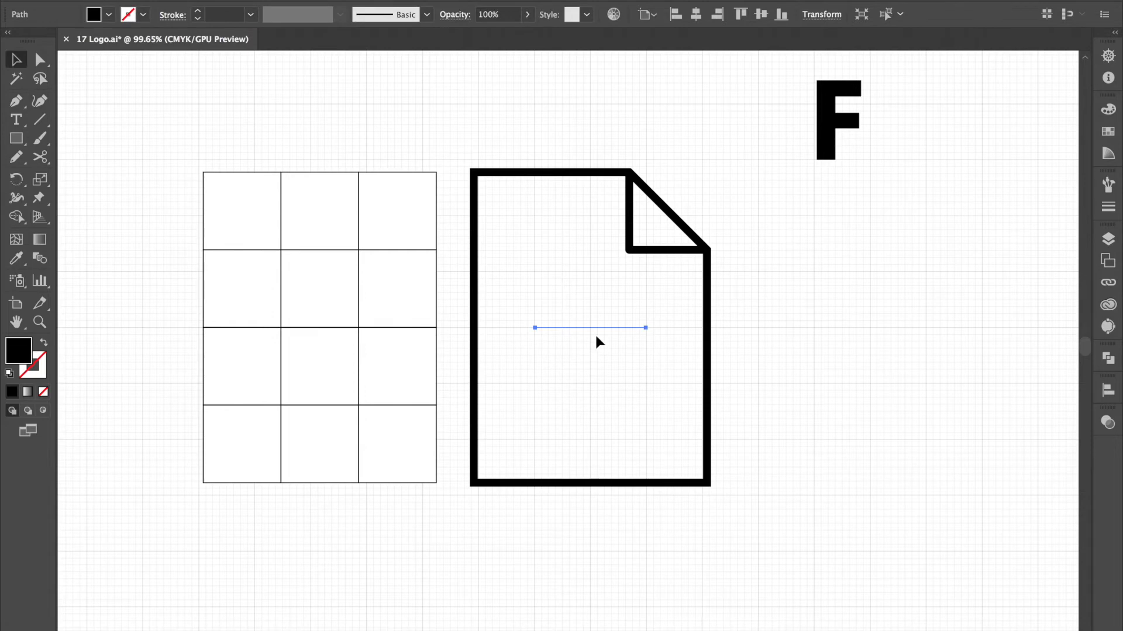
click(250, 14)
click(276, 384)
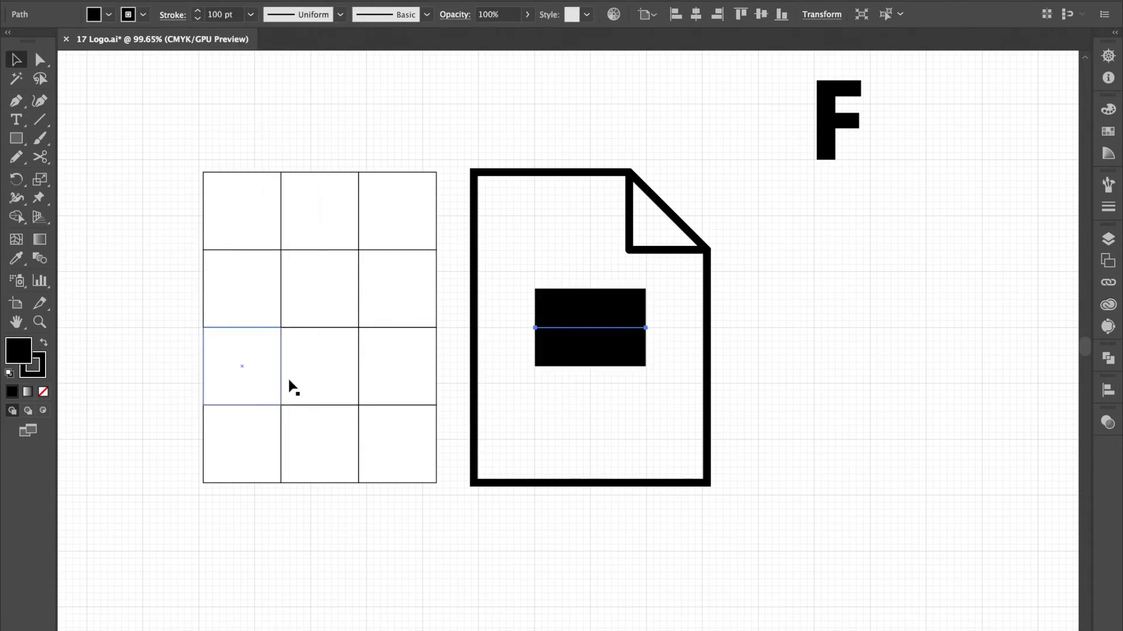
key(ctrl+z)
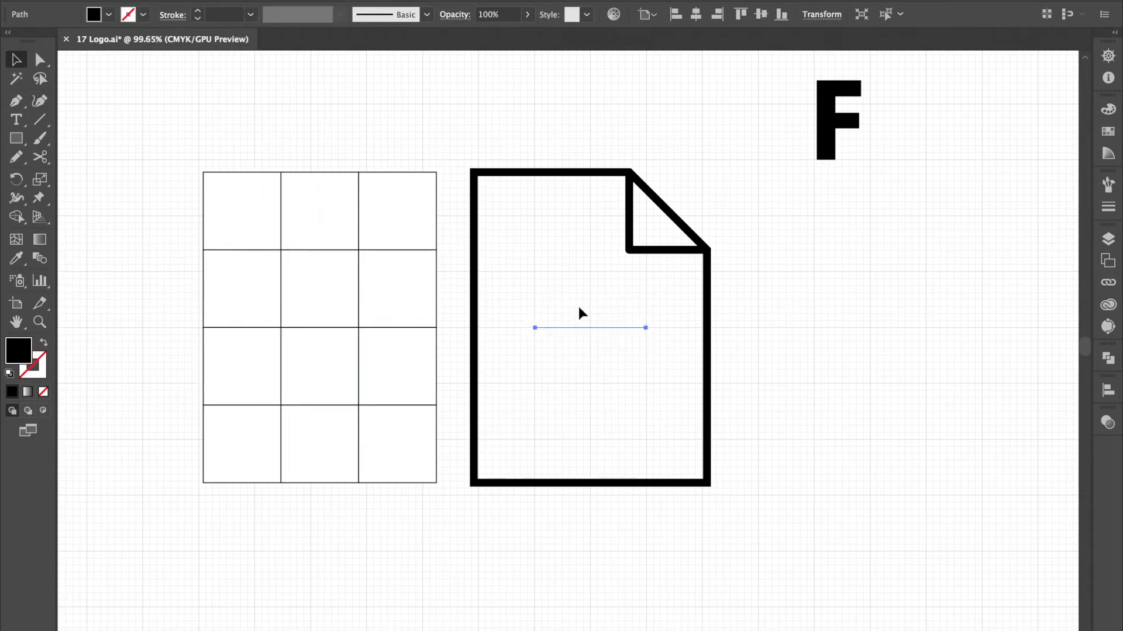
- Give the horizontal line inside the page a 40 pt stroke
click(248, 16)
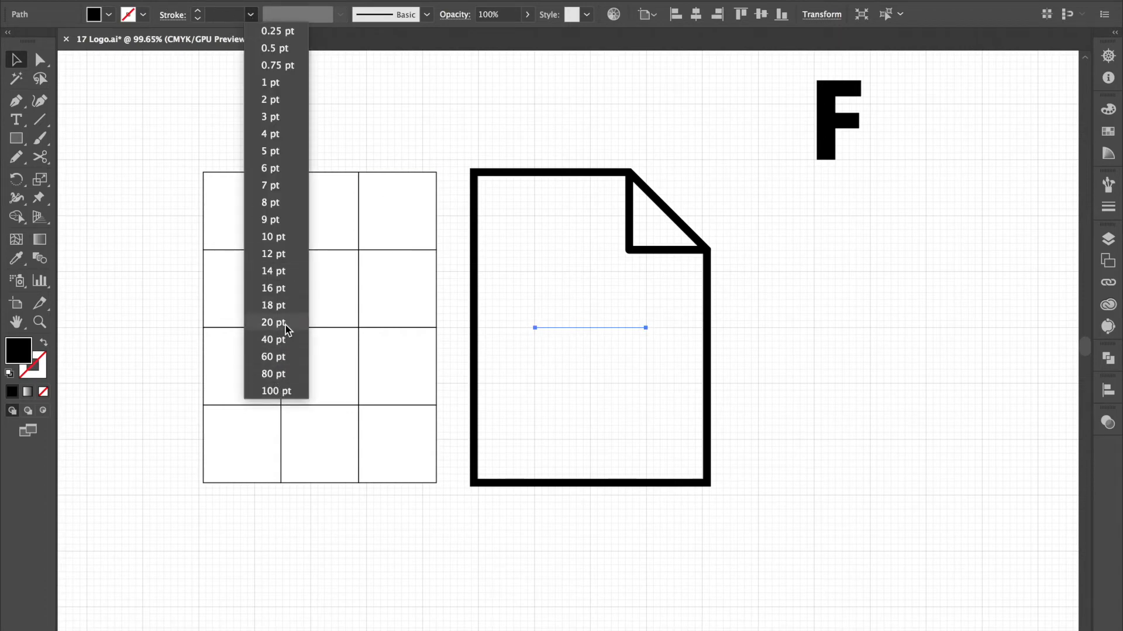
click(287, 344)
click(583, 378)
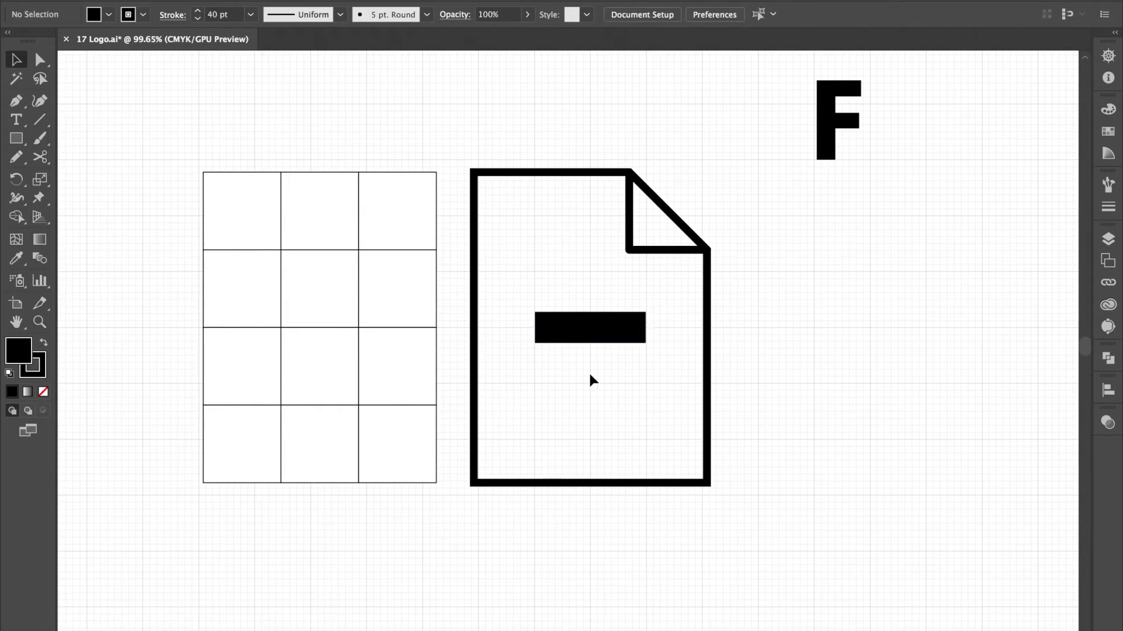
- Duplicate the thick bar into a stack of three evenly spaced bars and position the stack below the fold
mouse_move(597, 330)
mouse_down()
mouse_move(594, 278)
mouse_move(583, 329)
mouse_up()
drag(582, 329, 582, 384)
click(589, 410)
drag(585, 251, 547, 390)
drag(581, 229, 541, 426)
mouse_move(576, 276)
mouse_down()
mouse_move(577, 326)
mouse_move(573, 294)
mouse_up()
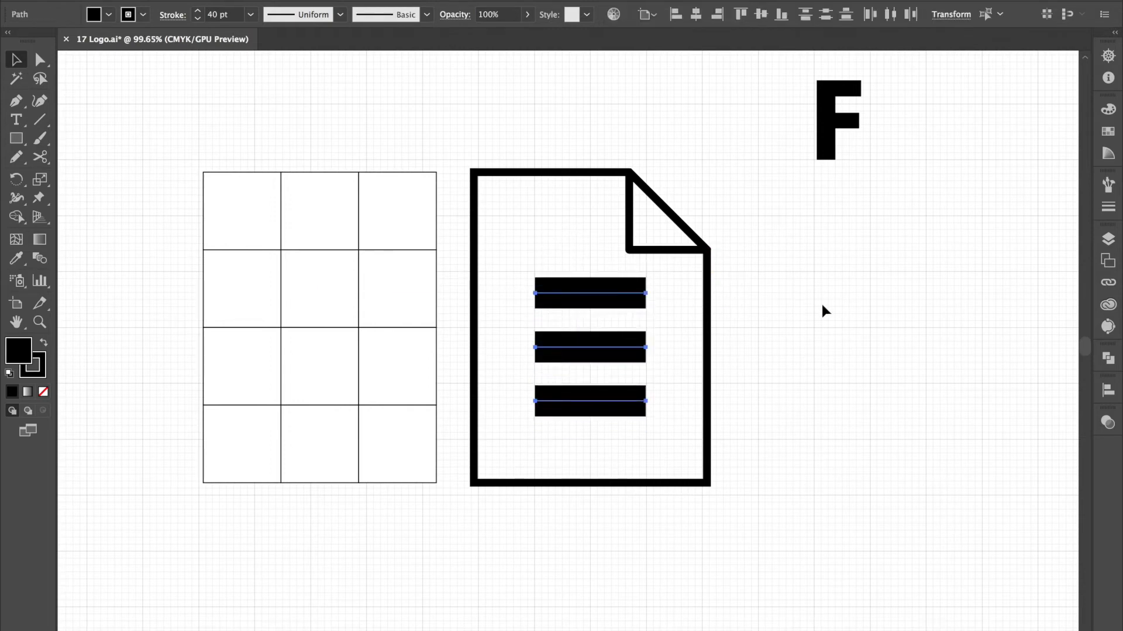
click(822, 305)
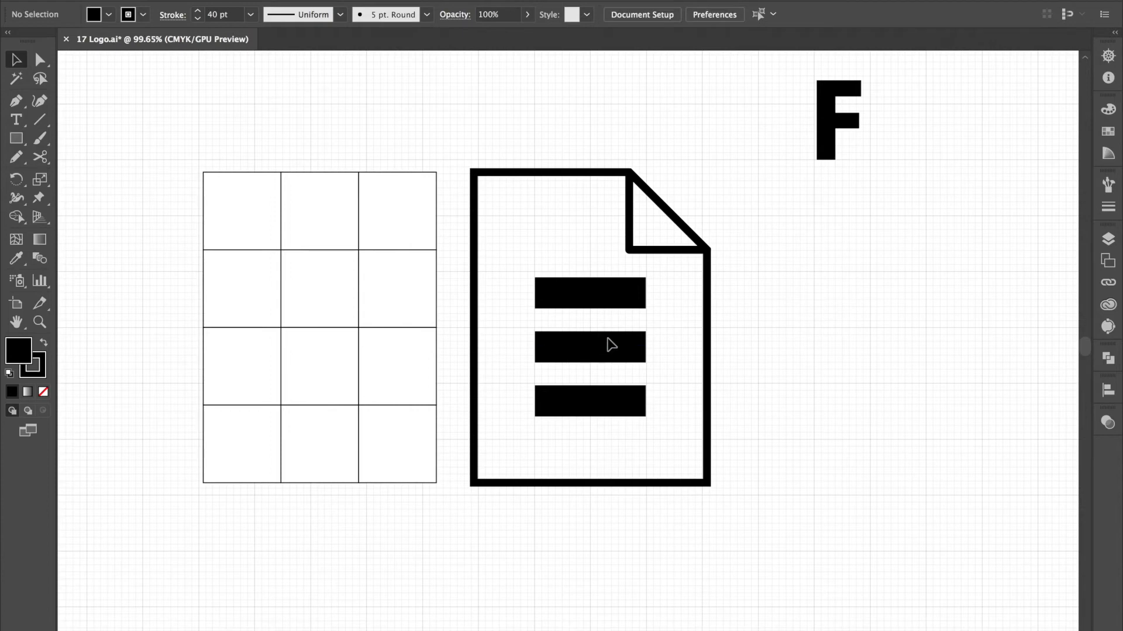
- Shorten the middle bar to half its length from its right end
mouse_move(613, 350)
mouse_down()
mouse_move(647, 354)
mouse_move(591, 350)
mouse_up()
key(a)
click(658, 352)
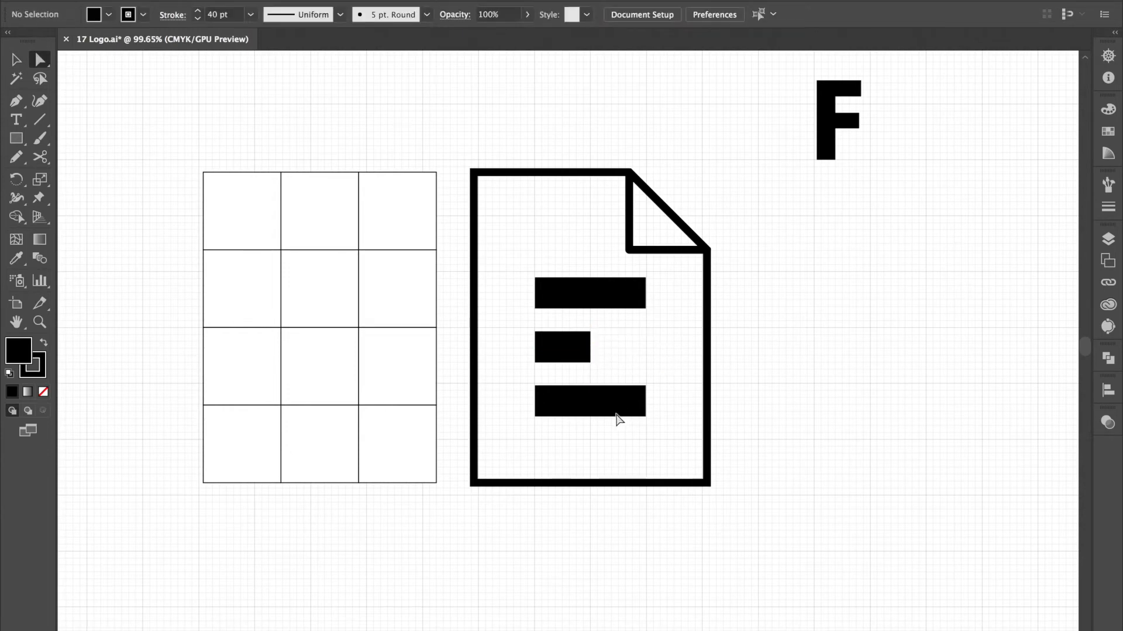
- Try to collapse the bottom bar to zero length and to shift the top bar left
click(646, 402)
drag(648, 408, 535, 403)
click(579, 421)
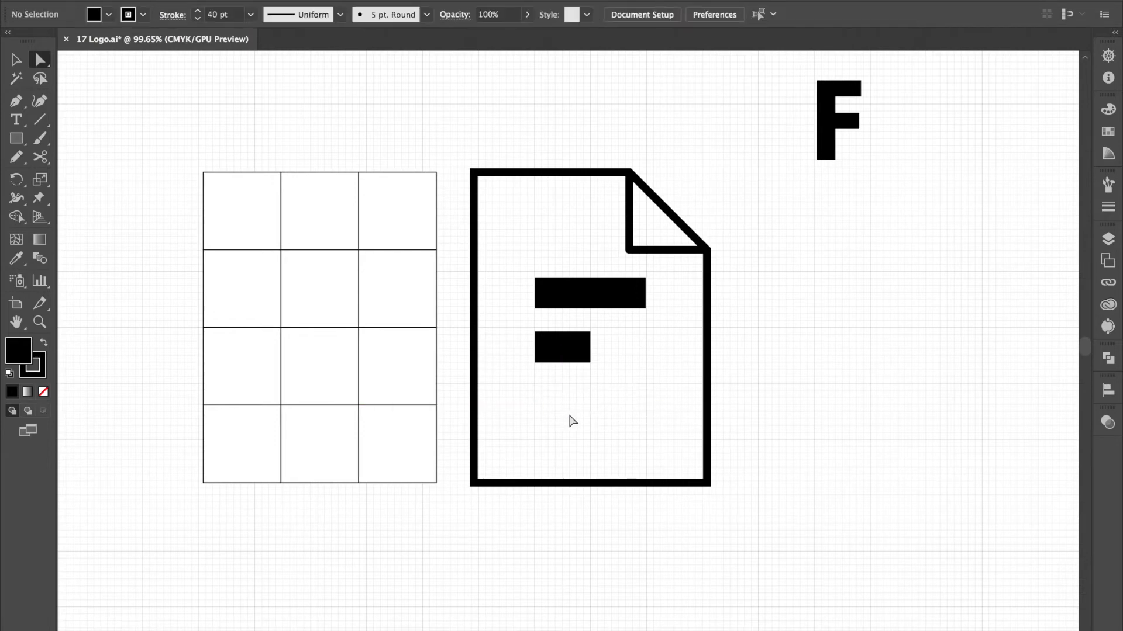
key(ctrl+z)
click(681, 348)
drag(587, 299, 555, 296)
key(ctrl+z)
- Step the bar lengths by extending the top bar to the page's right edge, lengthening the middle bar and halving the bottom bar
drag(647, 298, 709, 294)
click(833, 314)
click(576, 349)
drag(590, 352, 646, 353)
click(657, 373)
drag(646, 401, 590, 402)
click(603, 406)
- Try to move the three stepped bars slightly left inside the page
drag(585, 259, 517, 421)
drag(559, 293, 522, 298)
click(553, 241)
- Undo the move of the three bars and the changes to their lengths
key(ctrl+z)
key(ctrl+z)
key(ctrl+z)
key(ctrl+z)
key(ctrl+z)
key(ctrl+z)
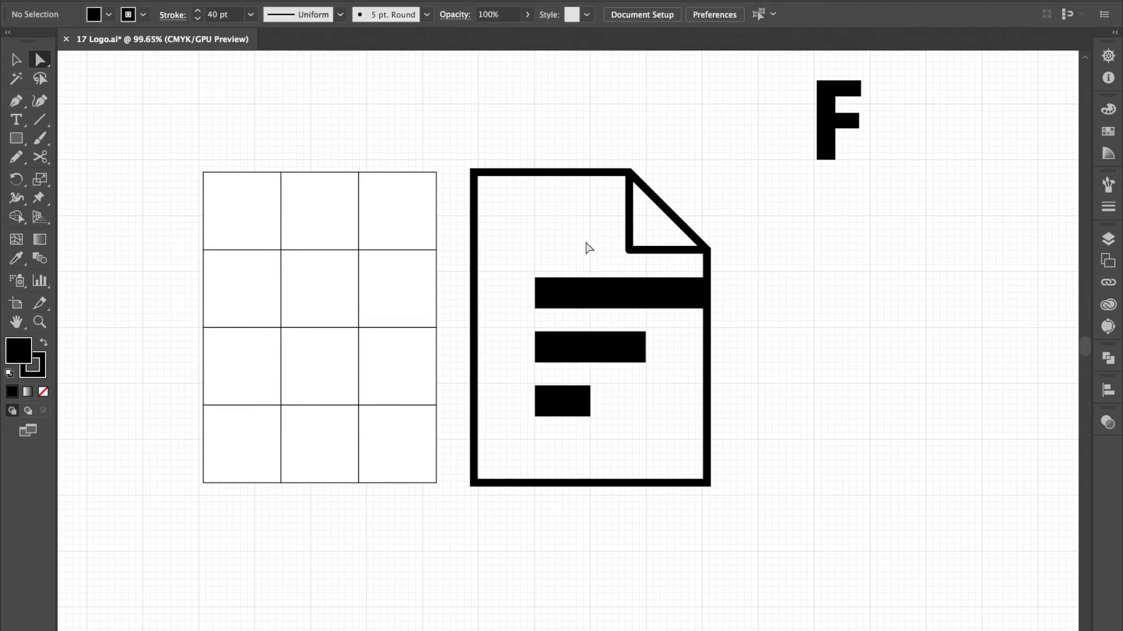
key(ctrl+z)
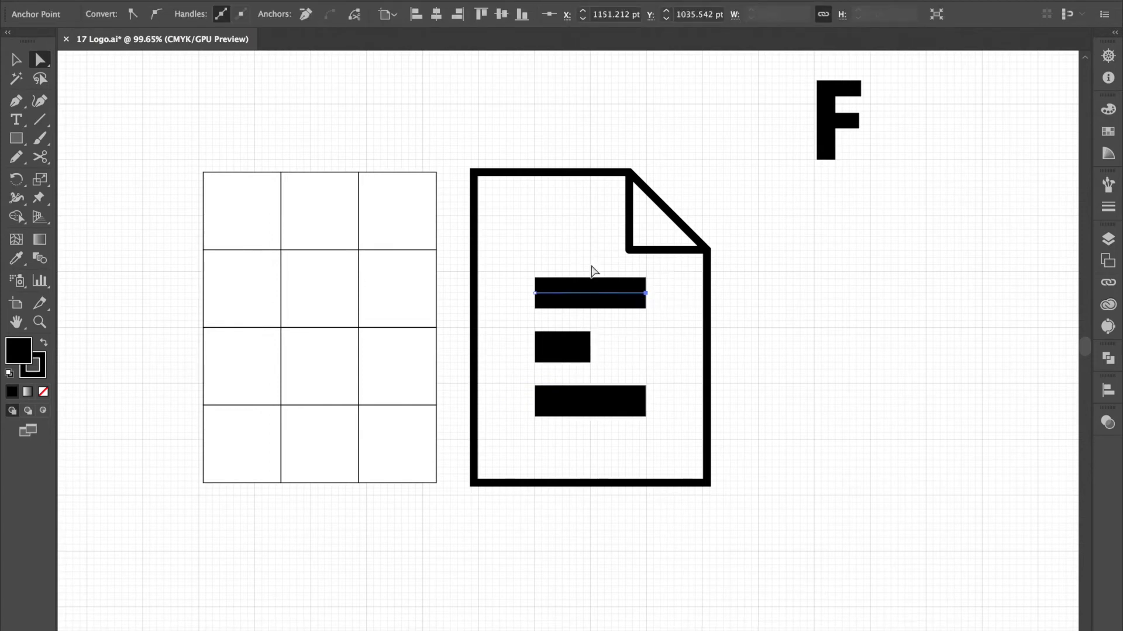
- Move the three bars about 37 pt left inside the page
click(659, 326)
drag(575, 270, 568, 433)
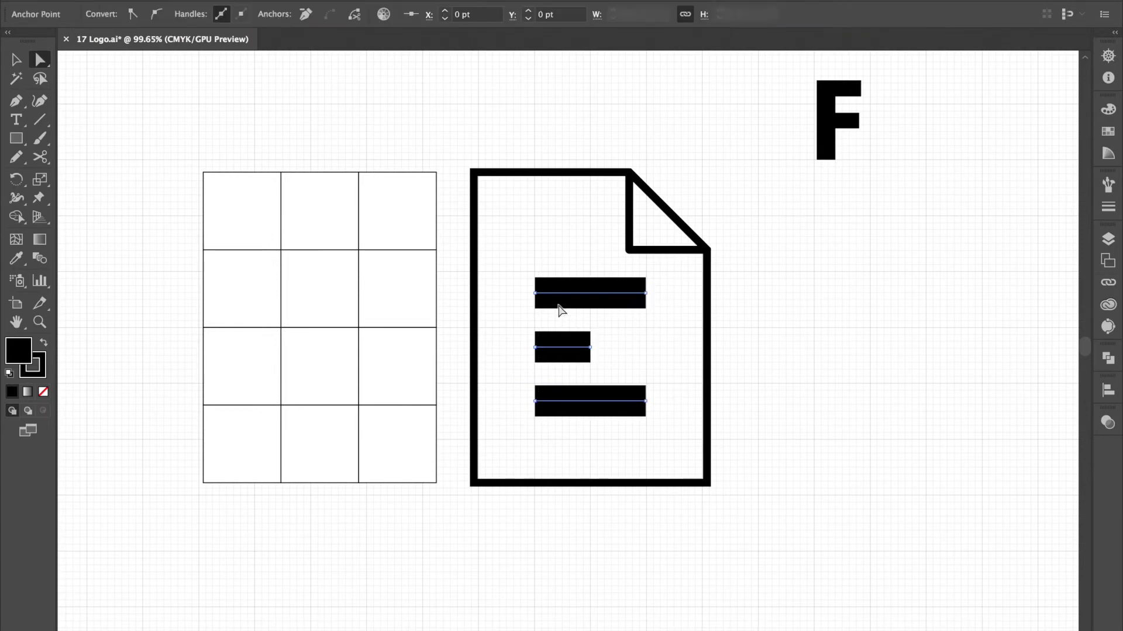
drag(567, 299, 538, 297)
click(534, 248)
- Extend the top bar's right end to about X 1155 pt, keeping its left end in place
click(600, 301)
drag(617, 296, 678, 295)
key(super+z)
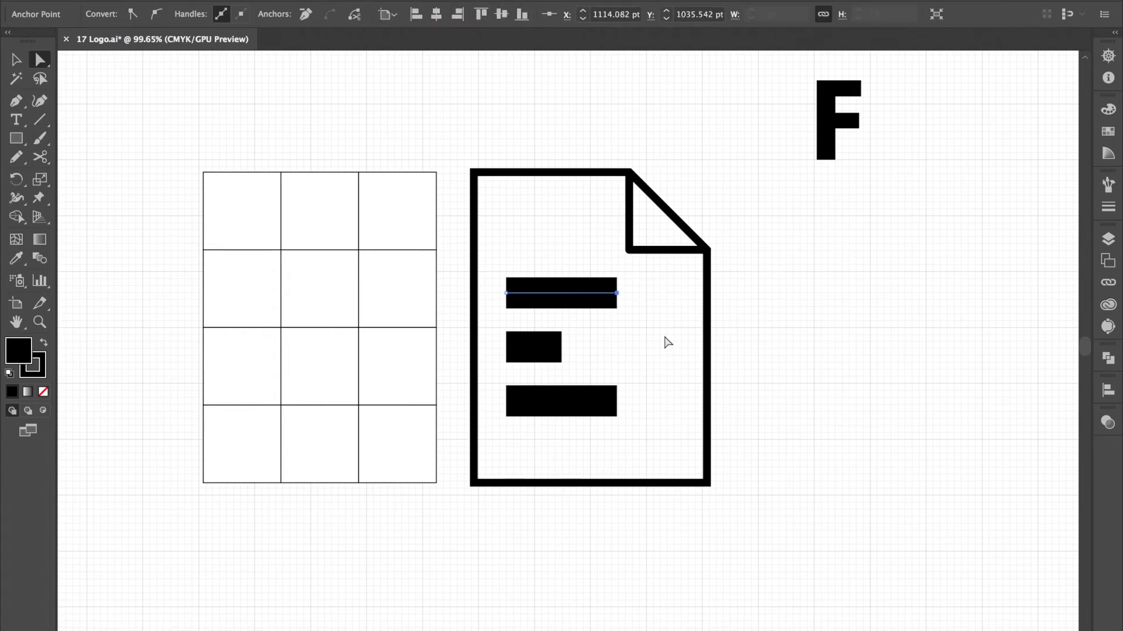
click(668, 342)
click(579, 295)
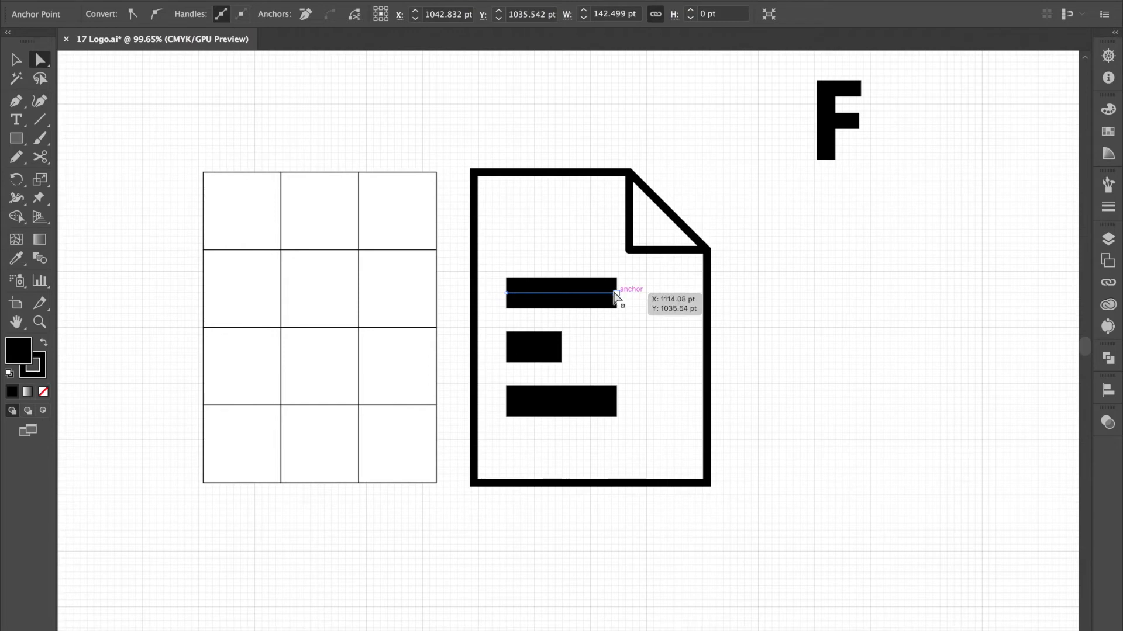
click(565, 266)
drag(557, 298, 700, 107)
click(613, 136)
drag(612, 104, 648, 293)
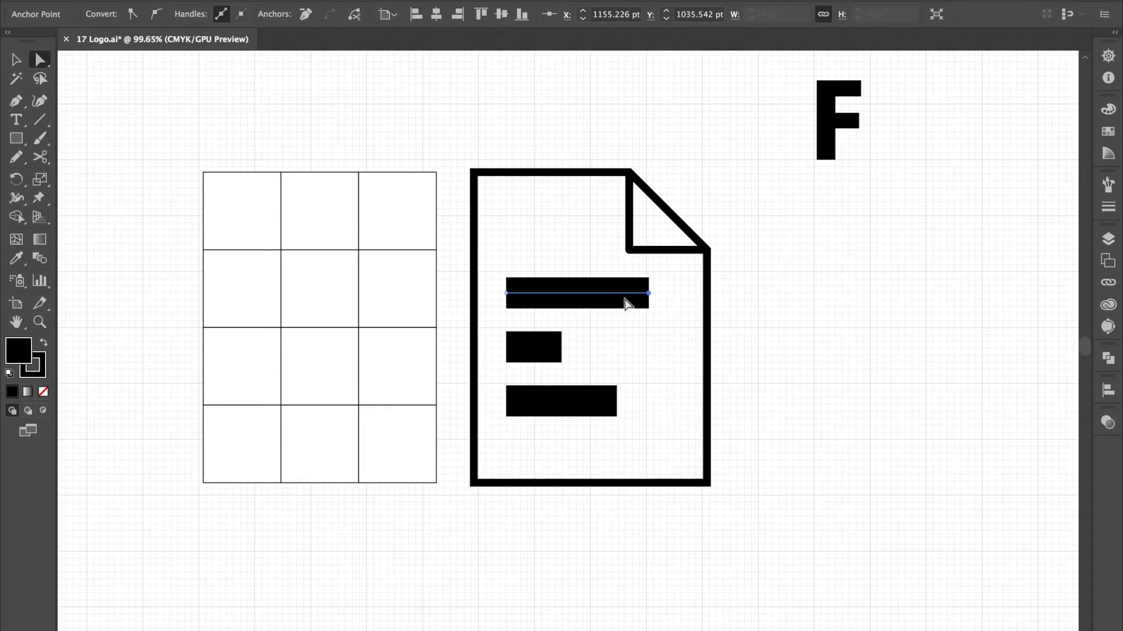
- Move the three bars back right and extend the top bar to the page's right edge
click(644, 321)
click(639, 294)
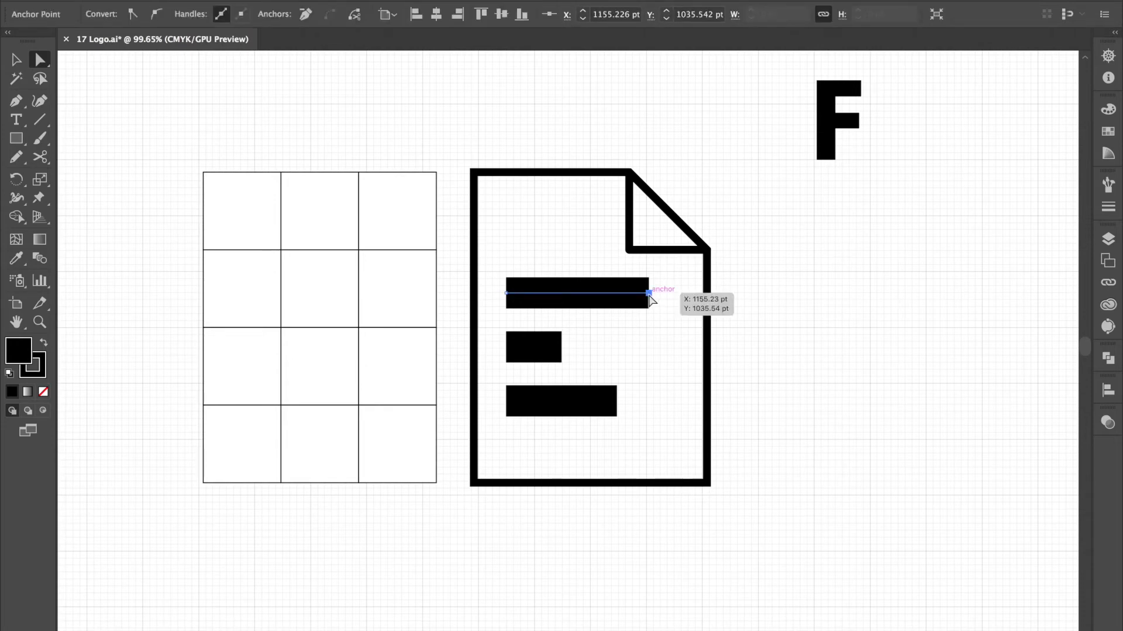
click(646, 396)
click(581, 400)
click(626, 344)
drag(553, 252, 511, 429)
drag(528, 300, 557, 300)
click(544, 238)
drag(670, 295, 708, 293)
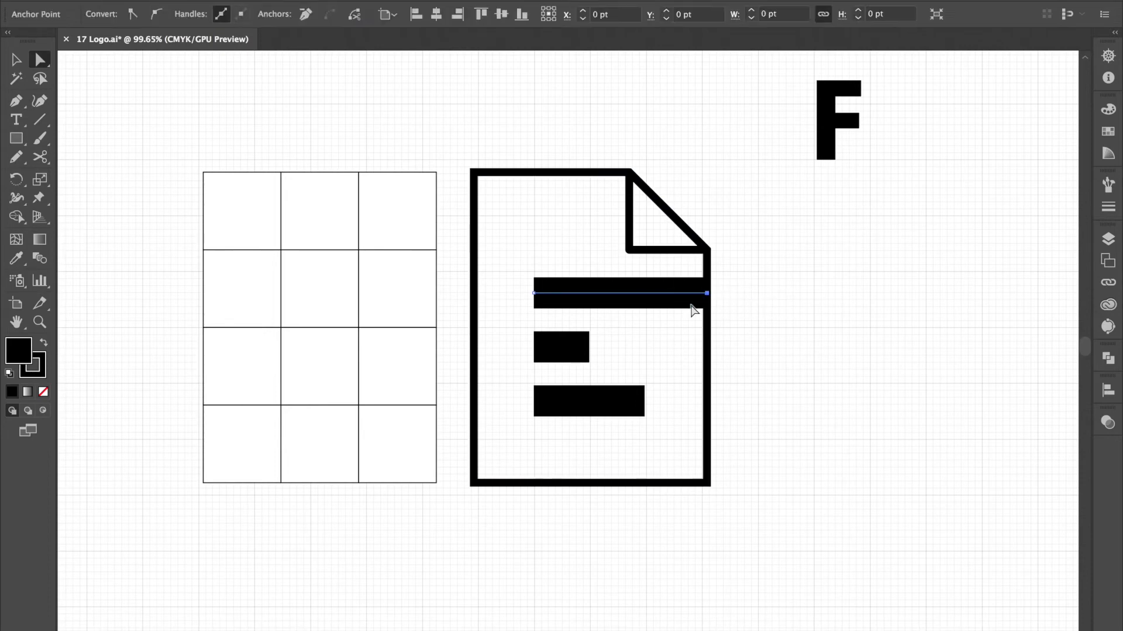
- Try to shift the three bars left with the top bar at its full length
click(587, 261)
drag(587, 263, 538, 402)
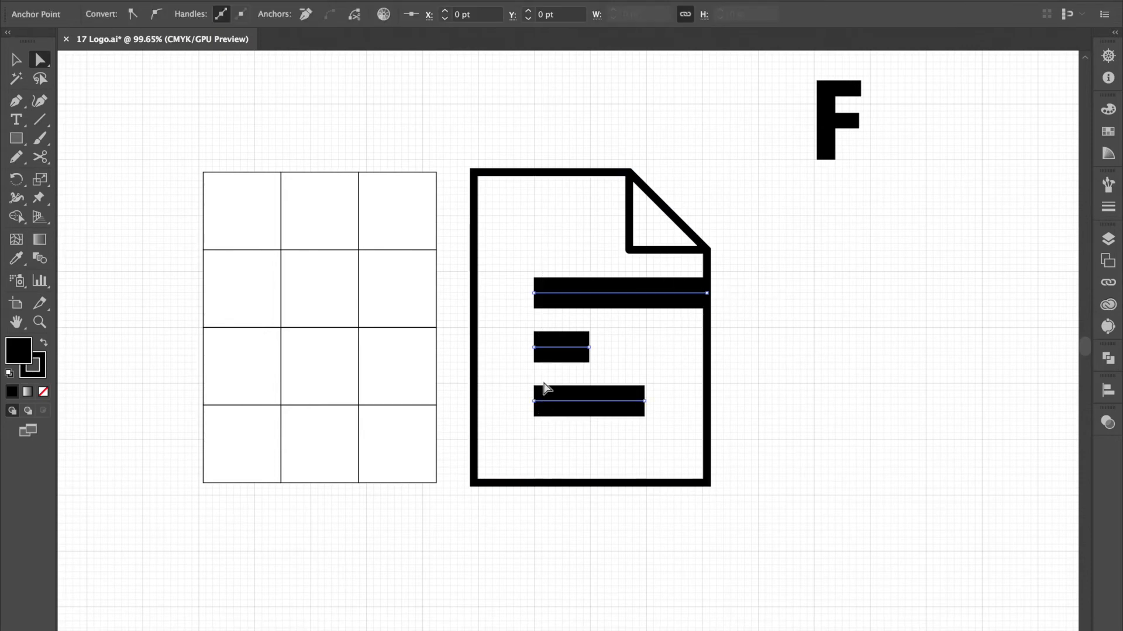
drag(554, 350, 530, 352)
click(557, 272)
key(super+z)
- Shorten the bottom bar to half its length and lengthen the middle bar to twice its length
drag(644, 401, 590, 402)
click(578, 354)
drag(588, 347, 646, 347)
- Move the three bars left so the long top bar has equal margins inside the page
click(577, 261)
drag(578, 237, 545, 416)
drag(563, 307, 545, 300)
click(548, 247)
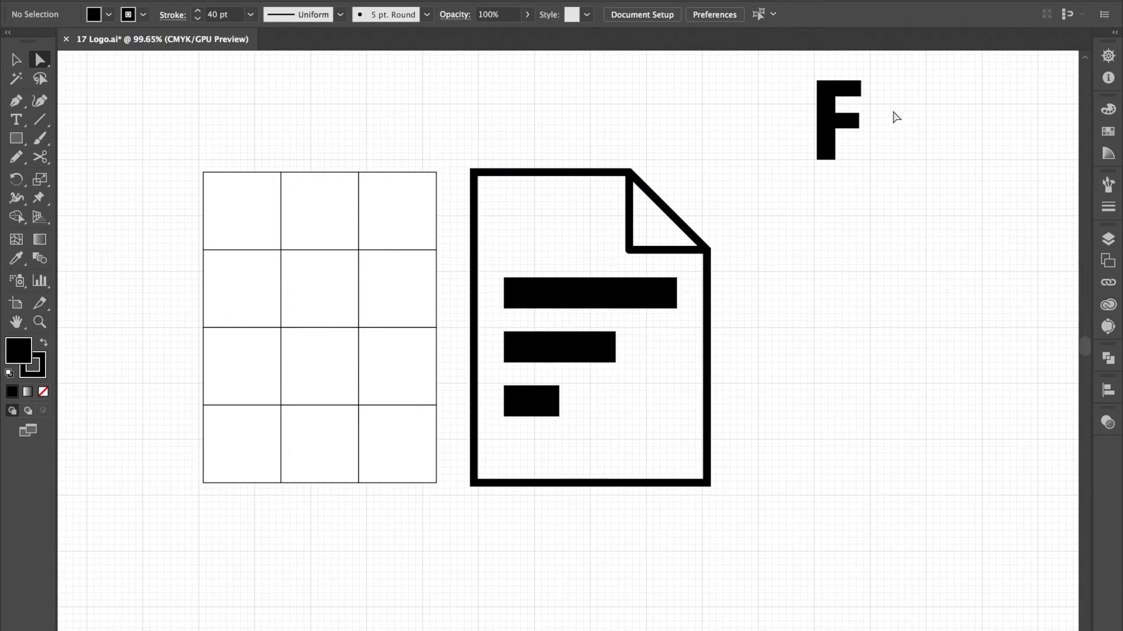
- Shorten the top bar from its right end to match the middle bar's length
click(627, 295)
drag(677, 295, 613, 335)
key(super+z)
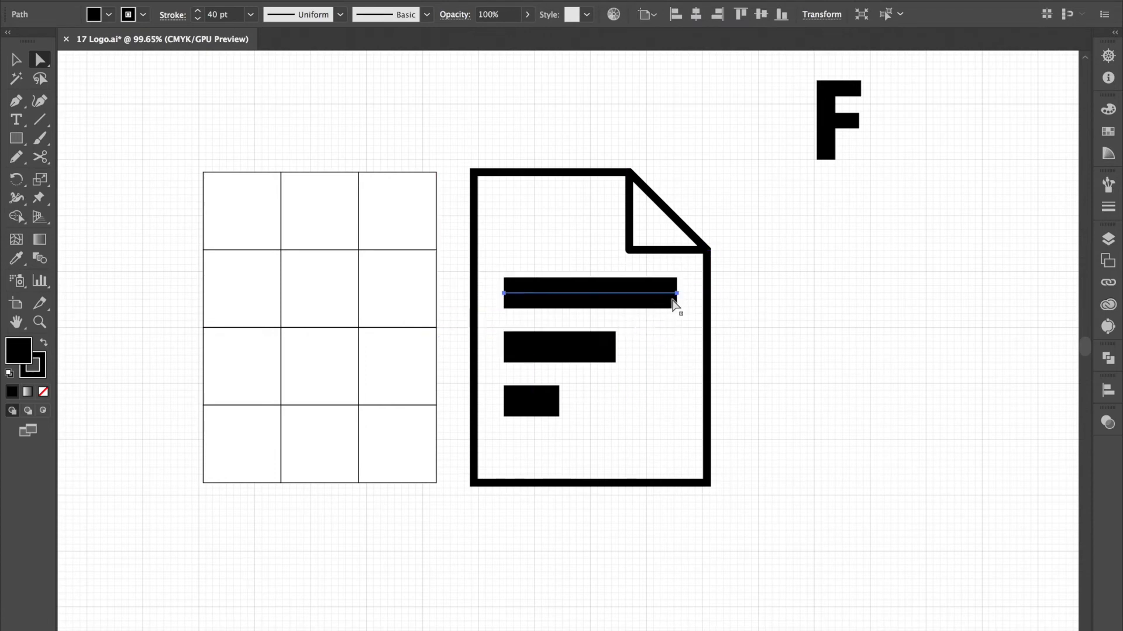
drag(678, 294, 616, 293)
key(super+z)
click(654, 375)
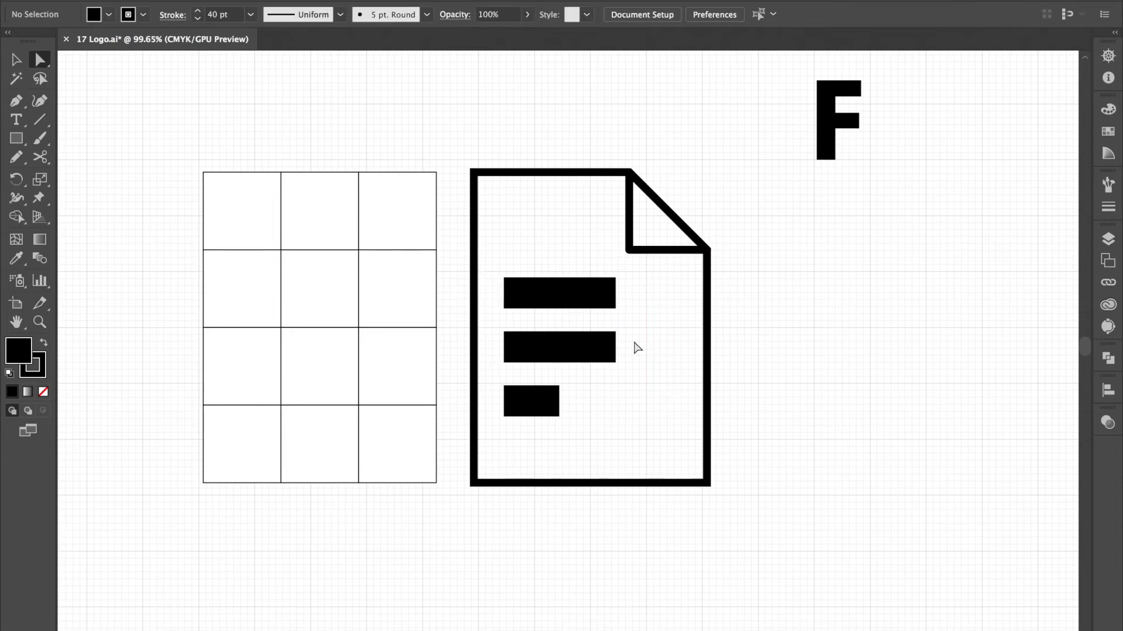
- Move the three bars right to center them horizontally inside the page
drag(559, 247, 520, 426)
drag(542, 351, 583, 340)
click(533, 252)
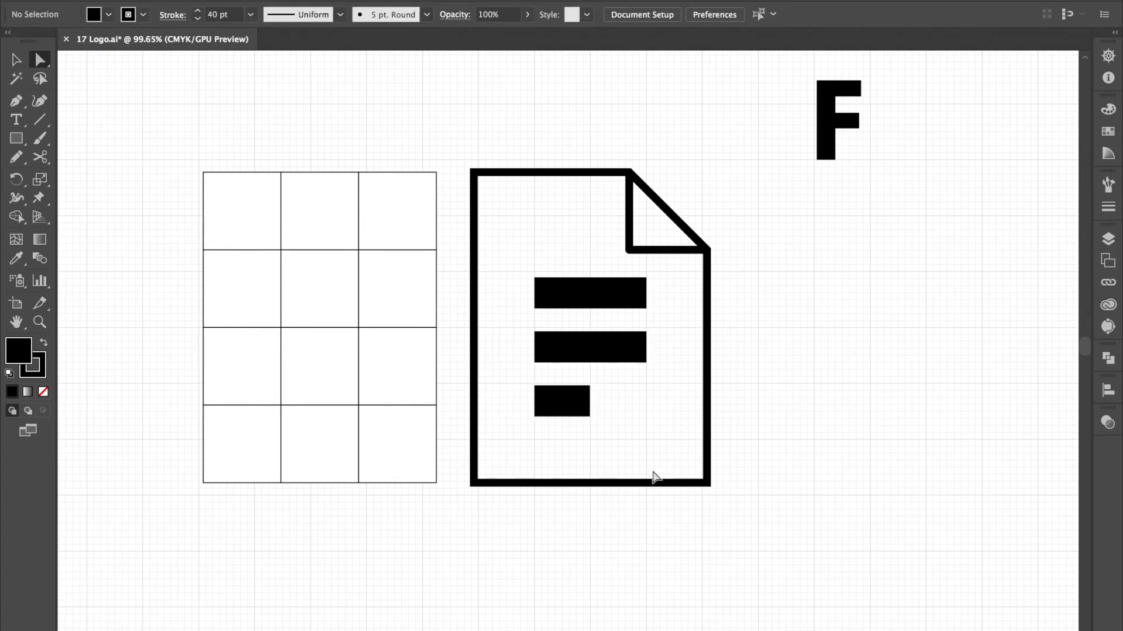
- Try to move the three bars slightly down inside the page
drag(563, 234, 528, 430)
drag(566, 354, 566, 362)
key(z)
key(ctrl+z)
- Delete the three-by-four construction grid beside the page and the reference letter F
key(ctrl+1)
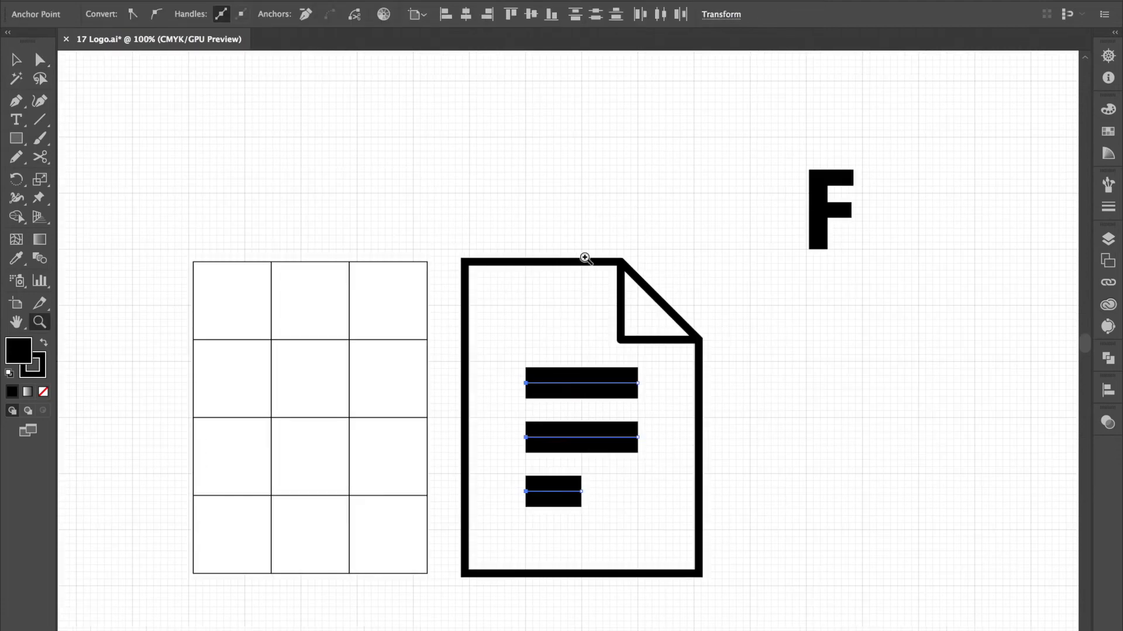
scroll(591, 340, down, 3)
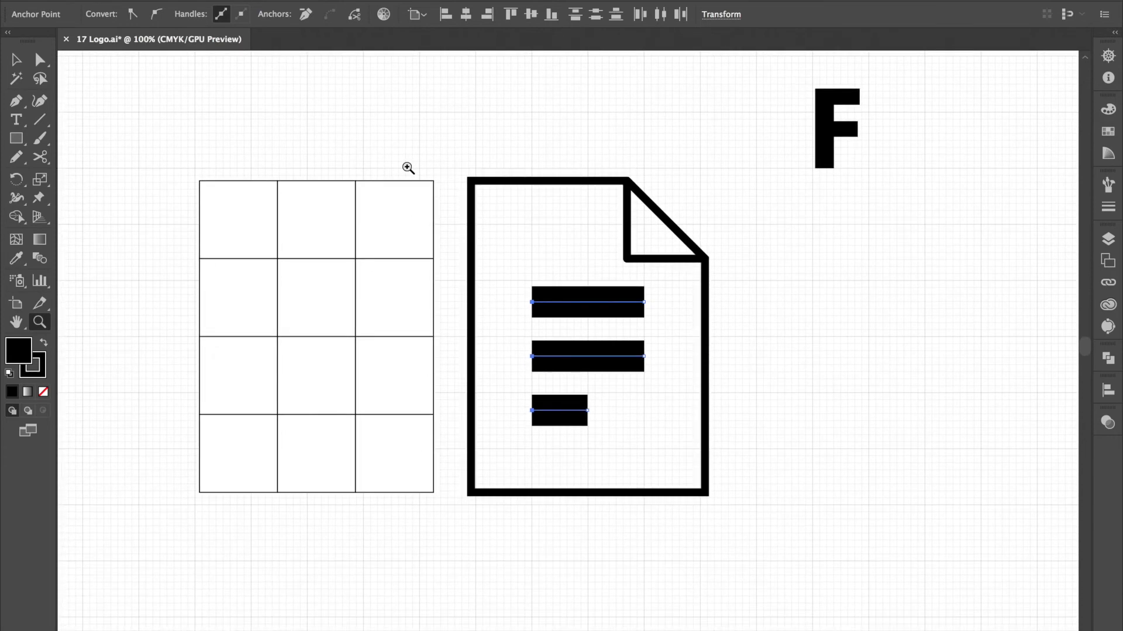
key(v)
drag(429, 148, 272, 462)
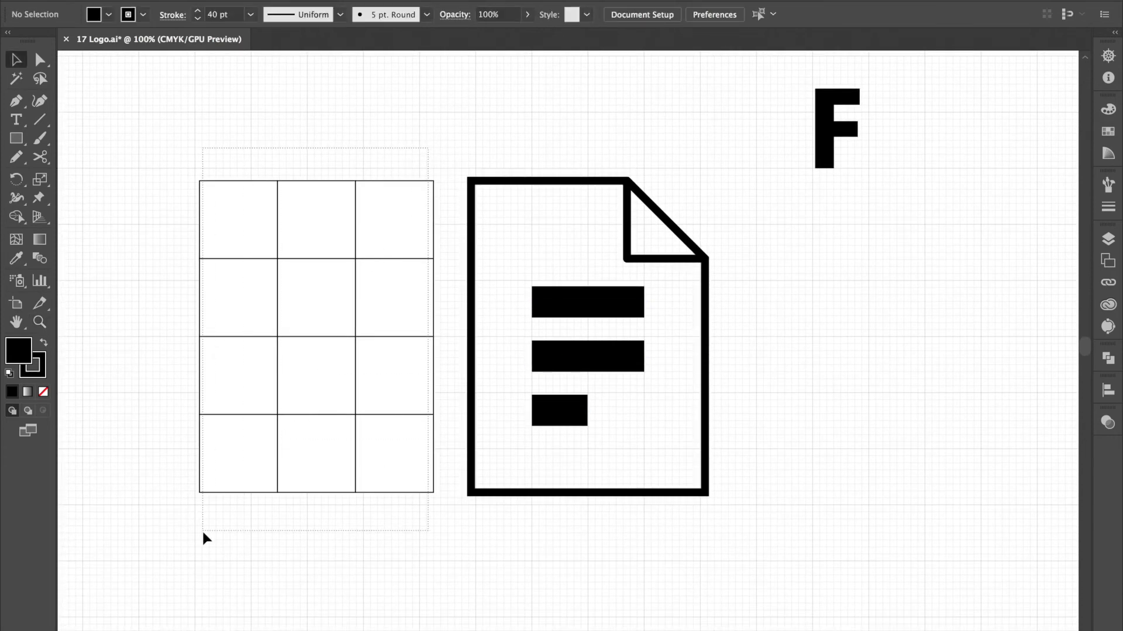
drag(203, 533, 204, 533)
key(Delete)
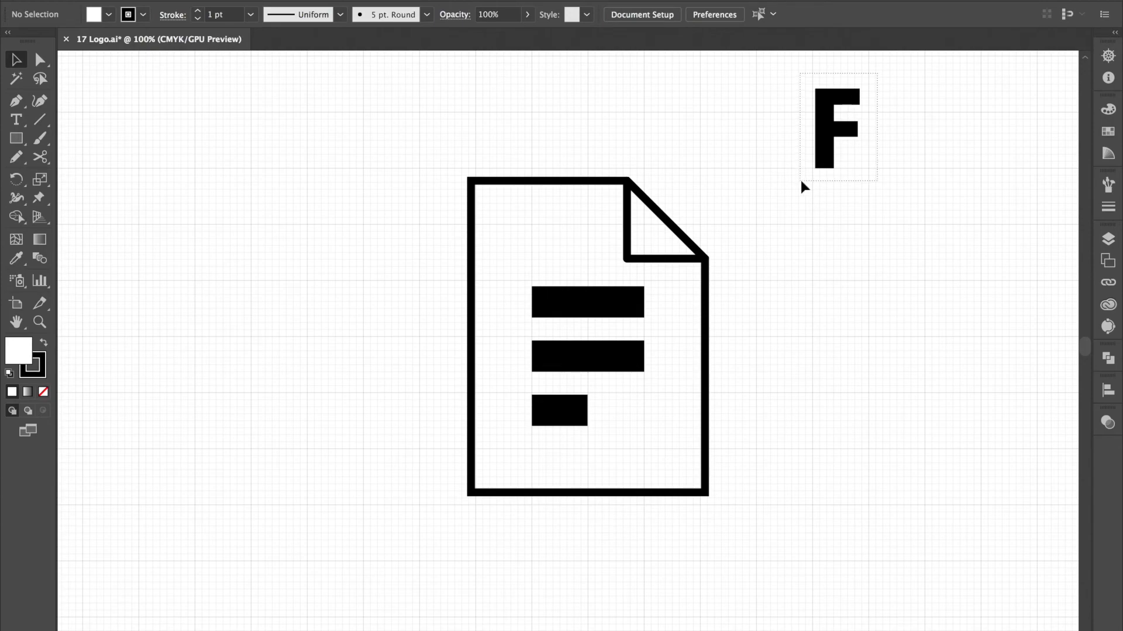
drag(802, 184, 802, 182)
key(Delete)
- Set the stroke weight of the page outline and the folded corner to 20 pt
click(628, 204)
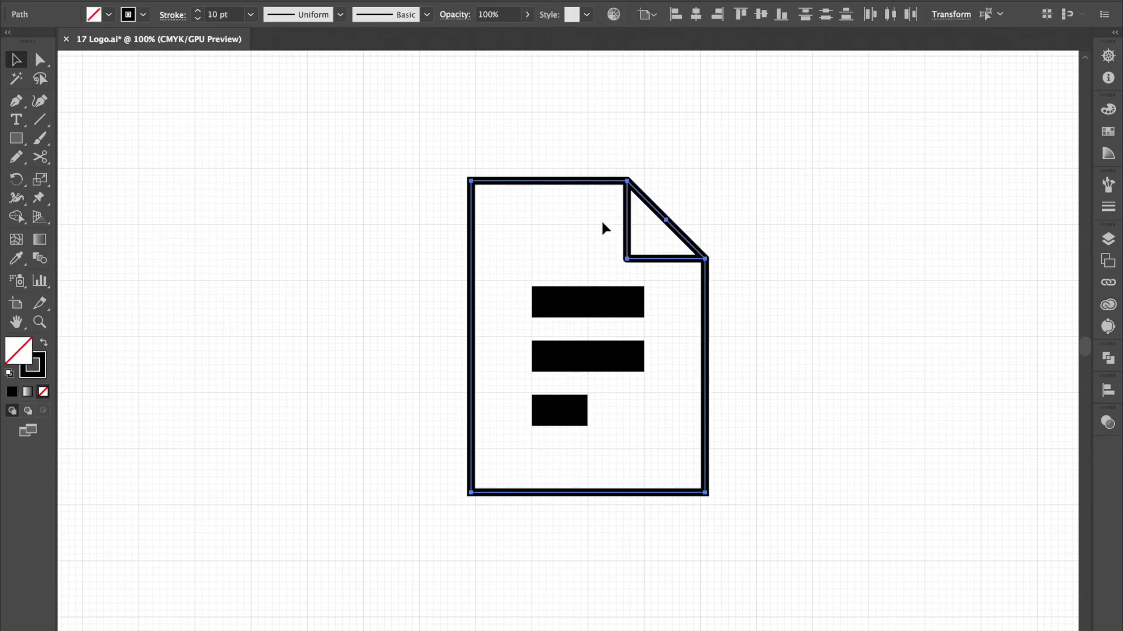
click(251, 17)
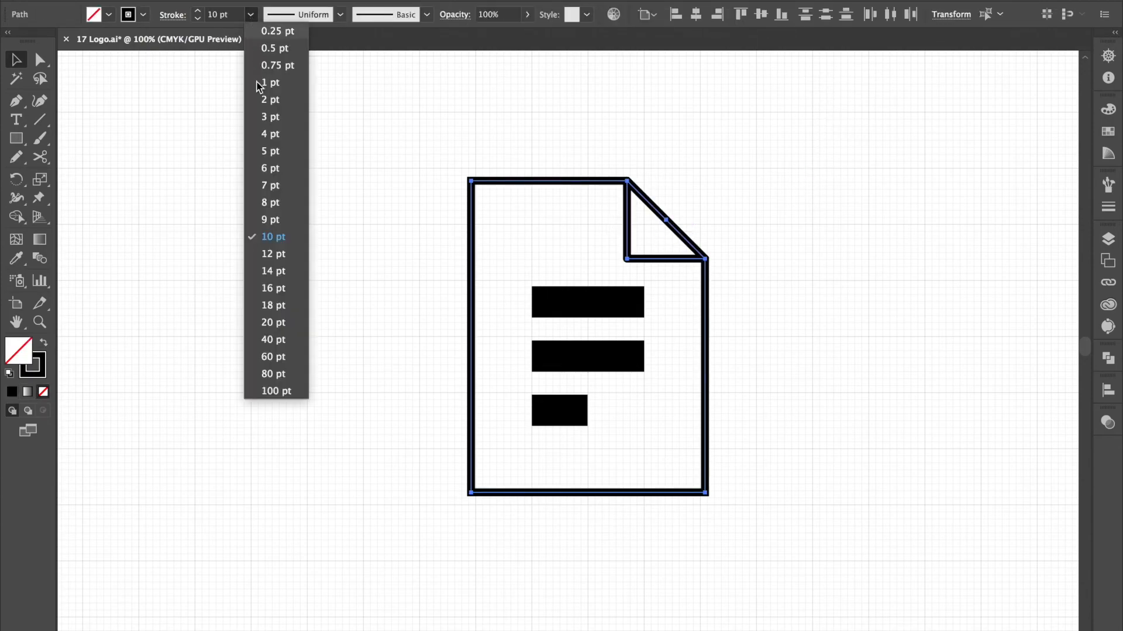
click(277, 321)
click(685, 138)
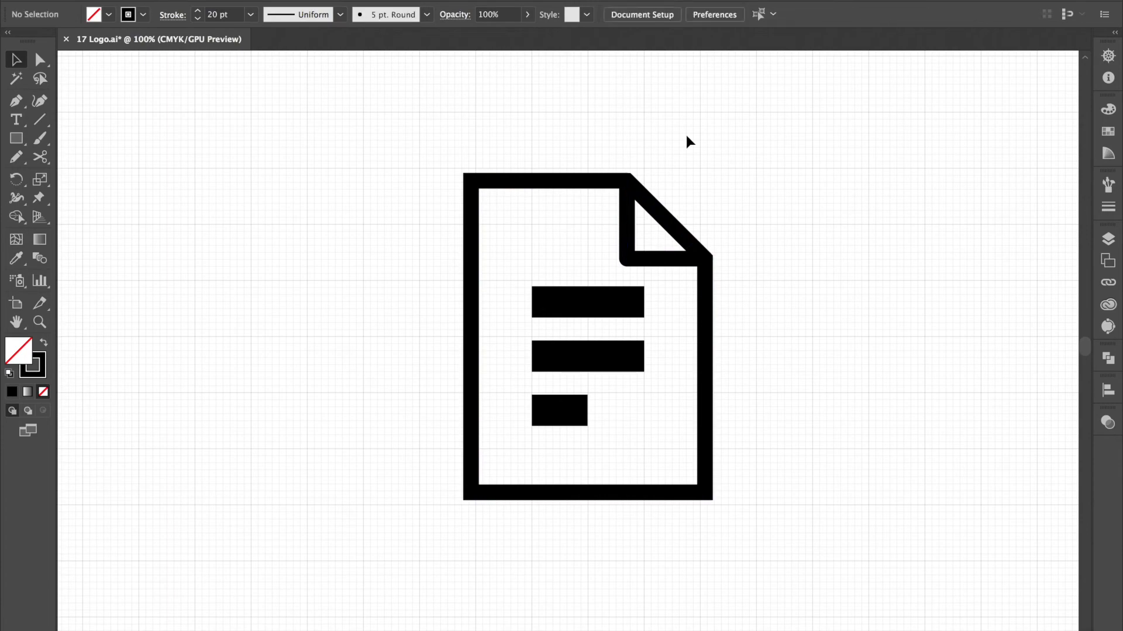
key(super+0)
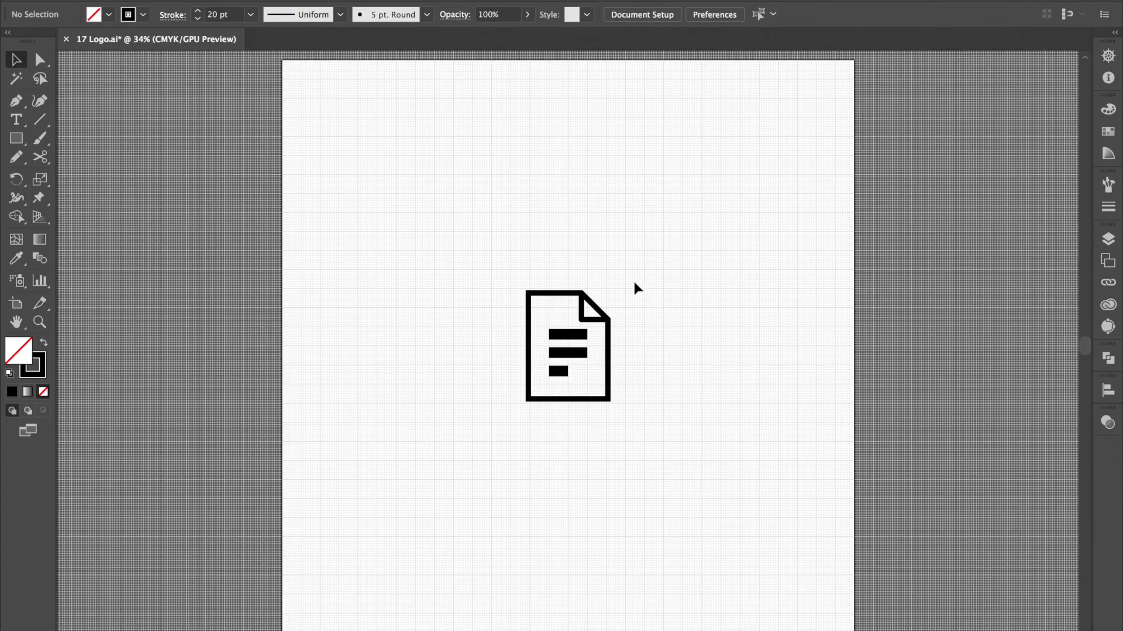
- Thicken the page outline and folded corner strokes to 40 pt
click(557, 293)
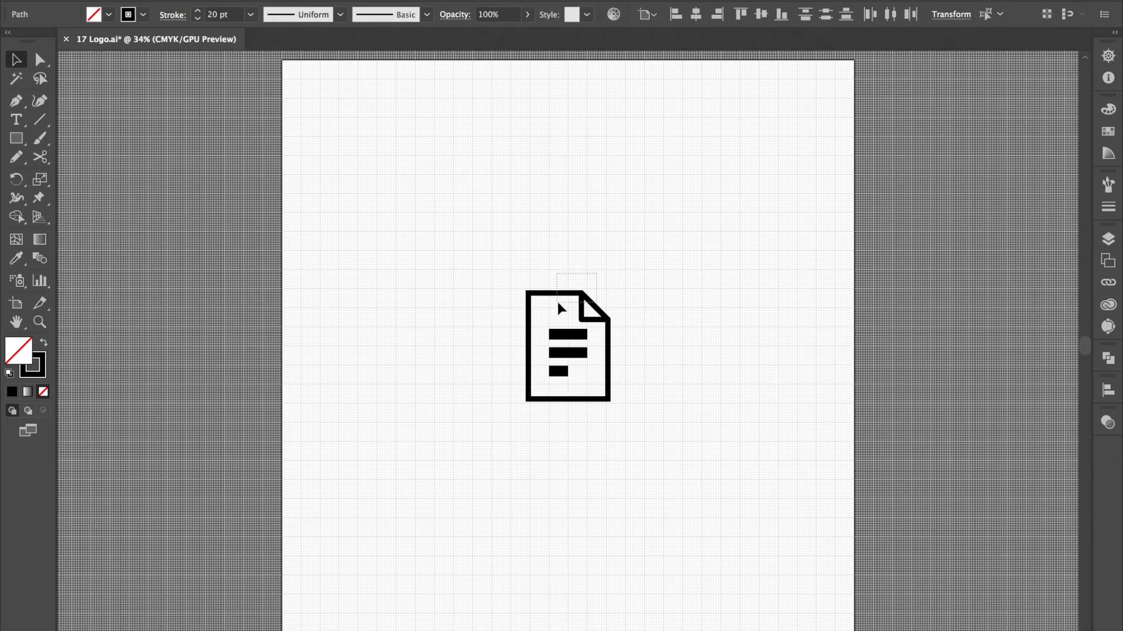
click(251, 15)
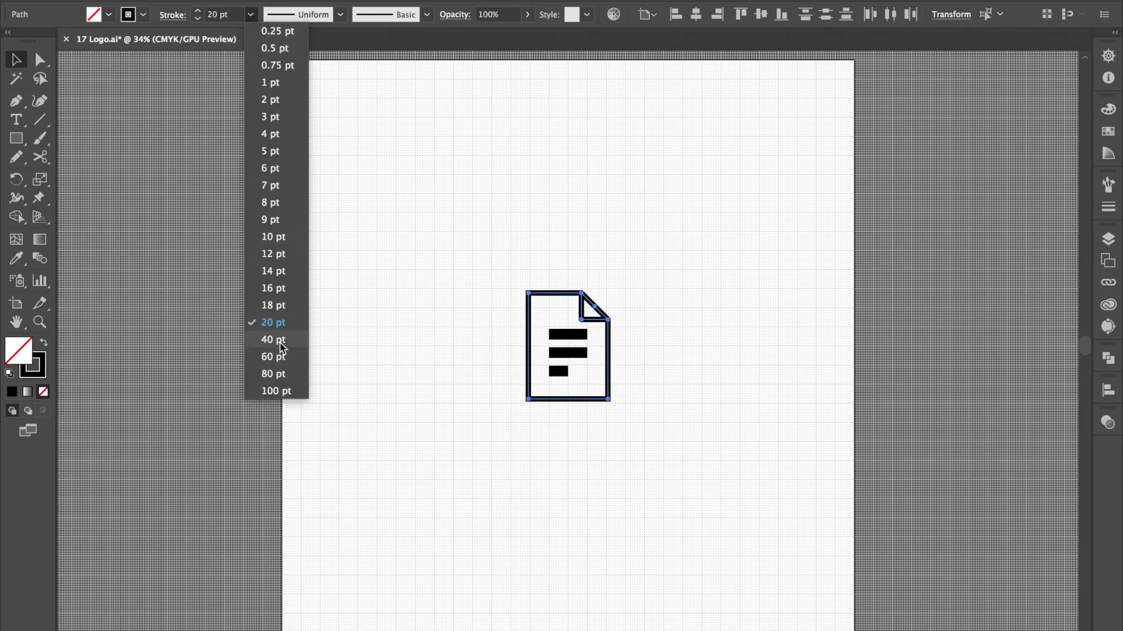
click(278, 343)
click(659, 236)
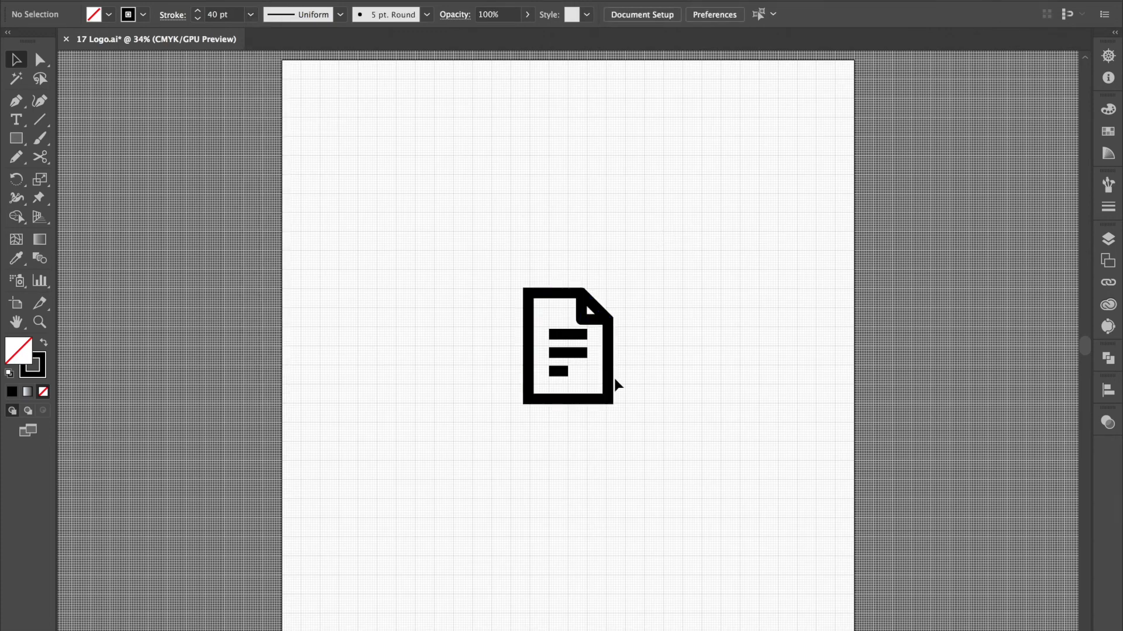
drag(545, 382, 559, 391)
key(super+z)
click(720, 287)
click(688, 253)
key(super+z)
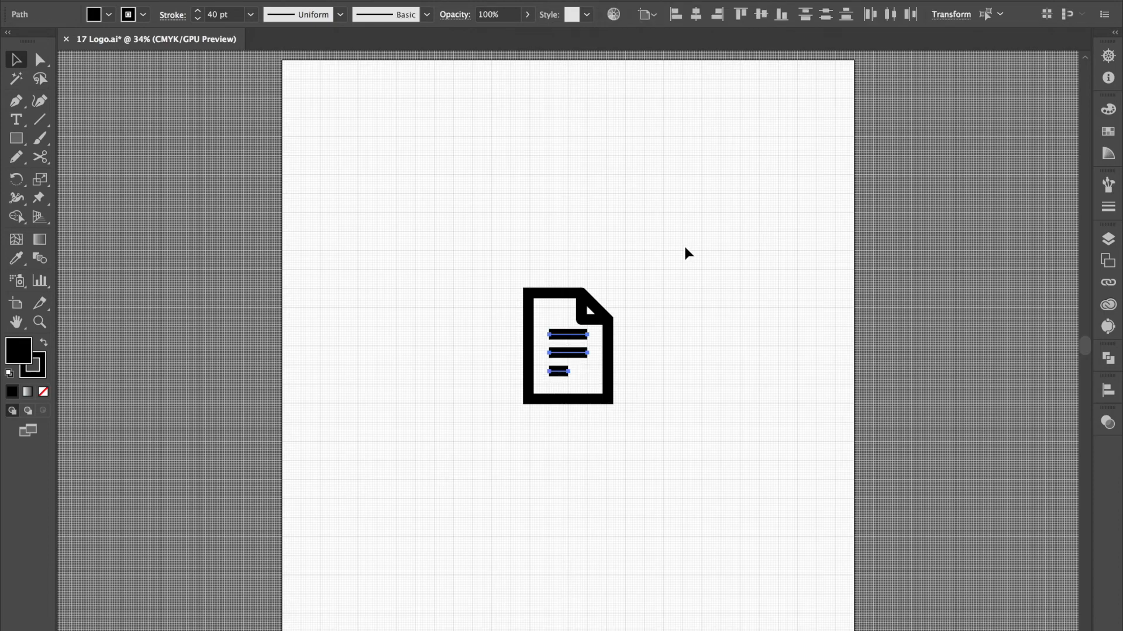
- Open the stroke options for the folded-corner triangle of the page
key(super+equal)
key(super+equal)
key(super+equal)
click(717, 208)
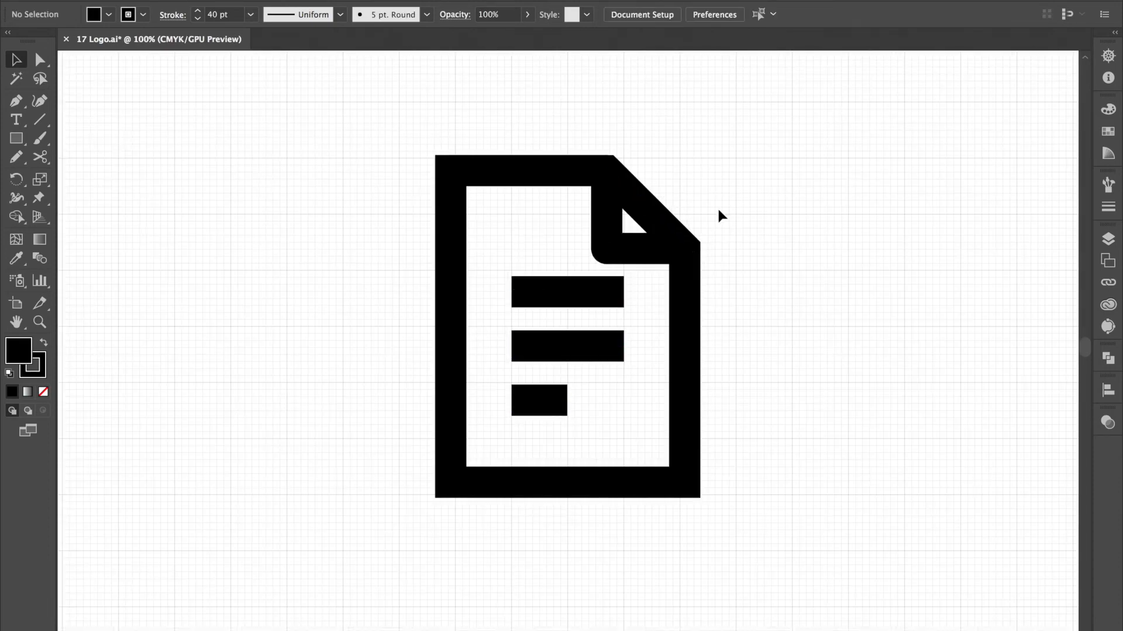
click(618, 250)
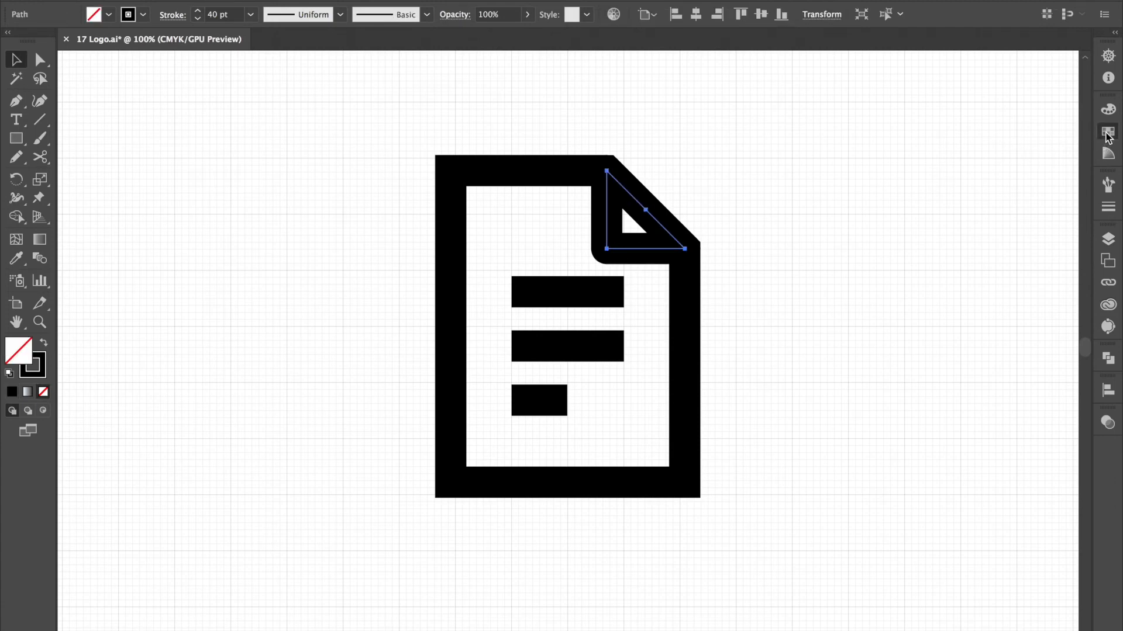
click(1106, 133)
click(1105, 209)
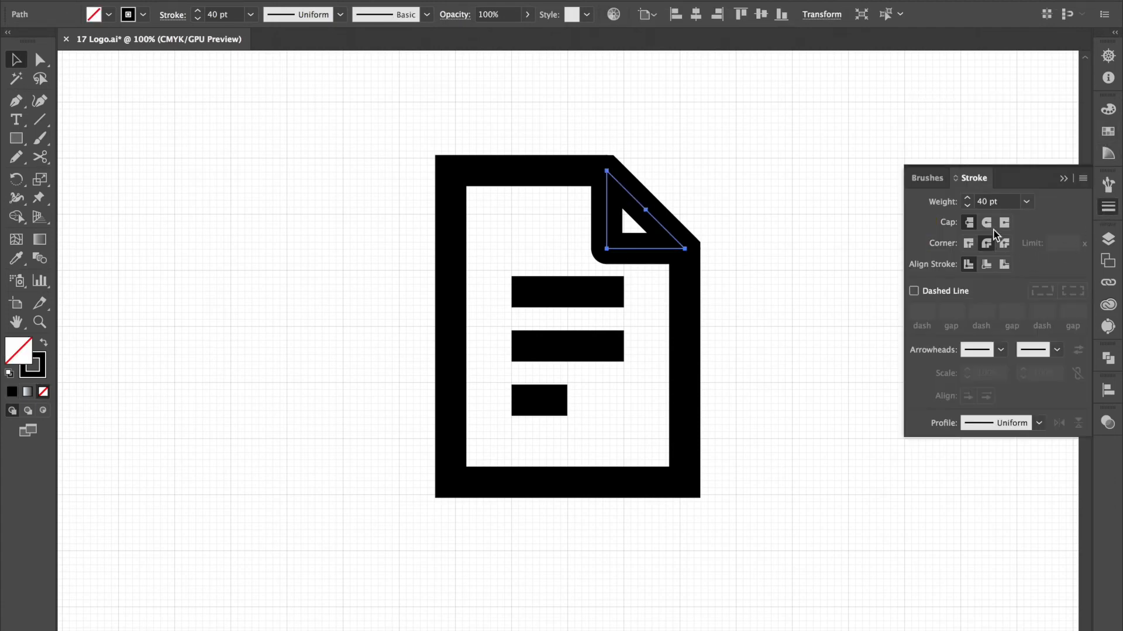
click(760, 154)
- Set the page outline's stroke weight to 30 pt
click(557, 170)
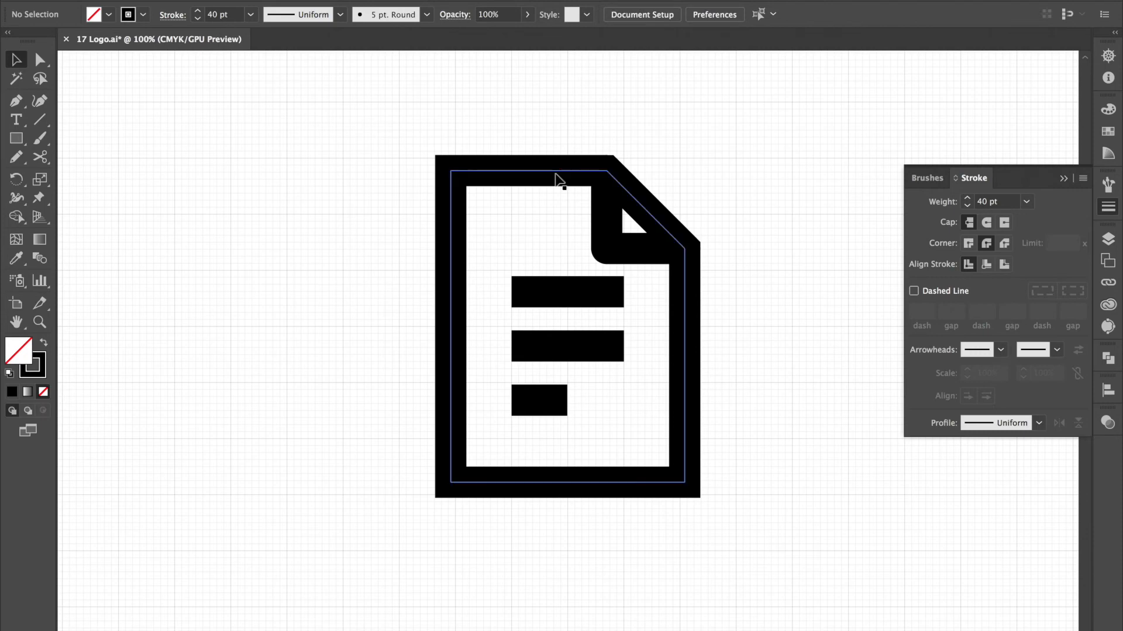
click(250, 14)
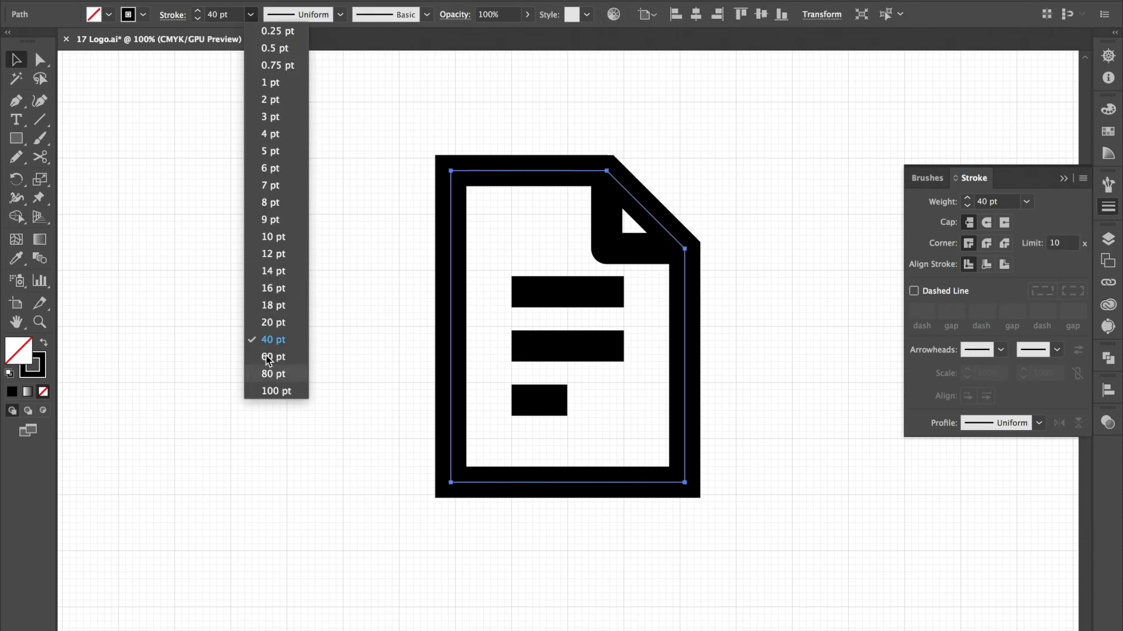
click(356, 272)
click(543, 295)
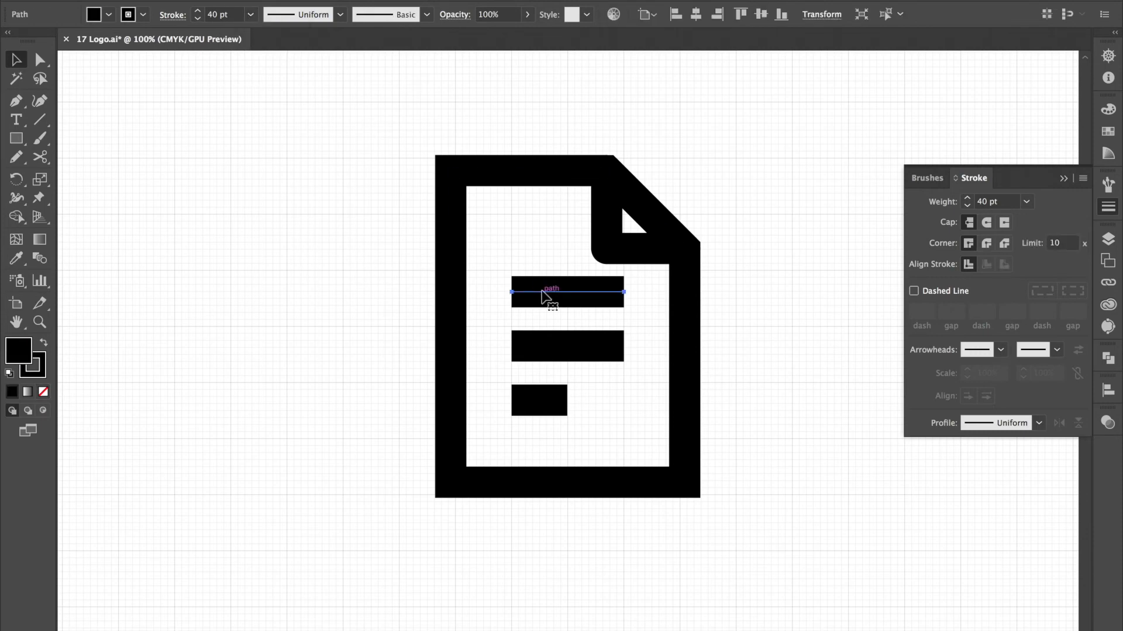
click(577, 169)
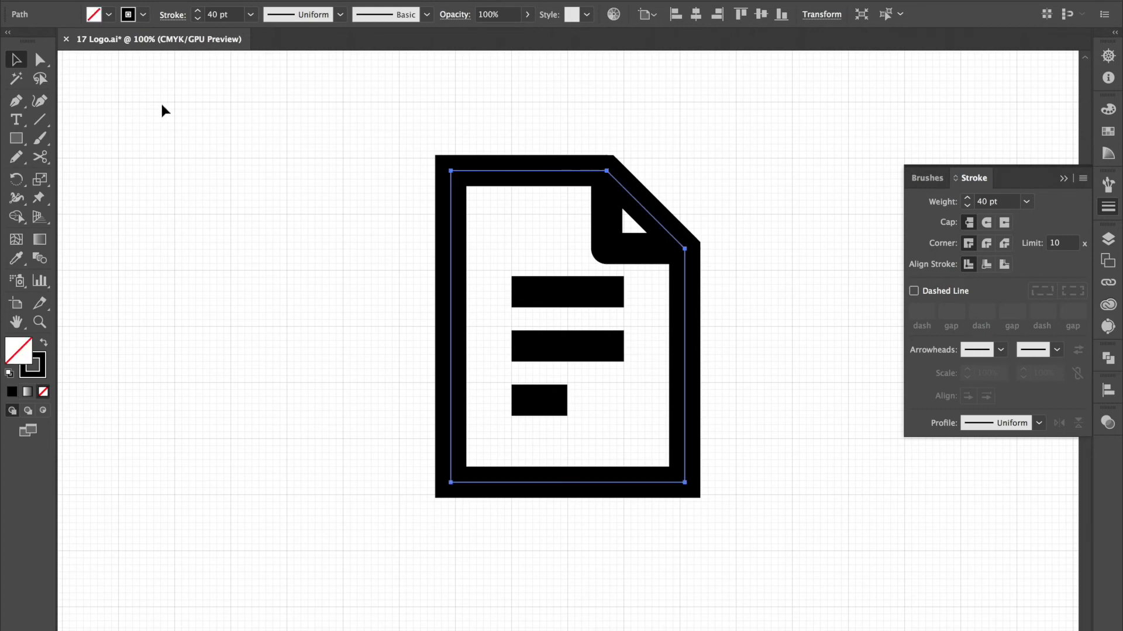
double_click(212, 14)
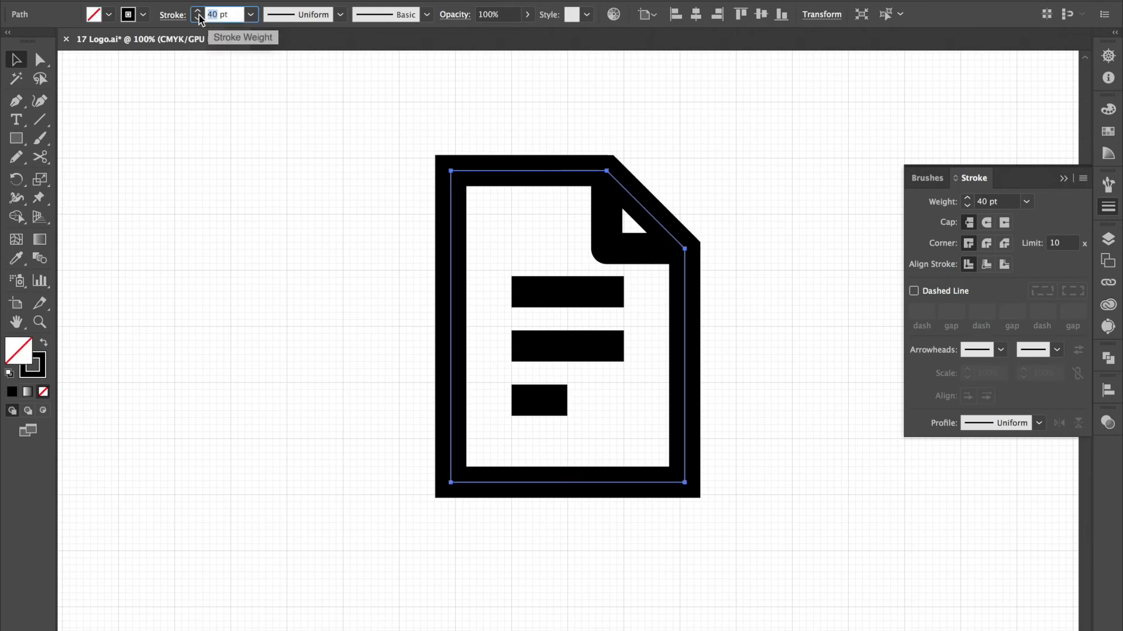
text(30)
key(Return)
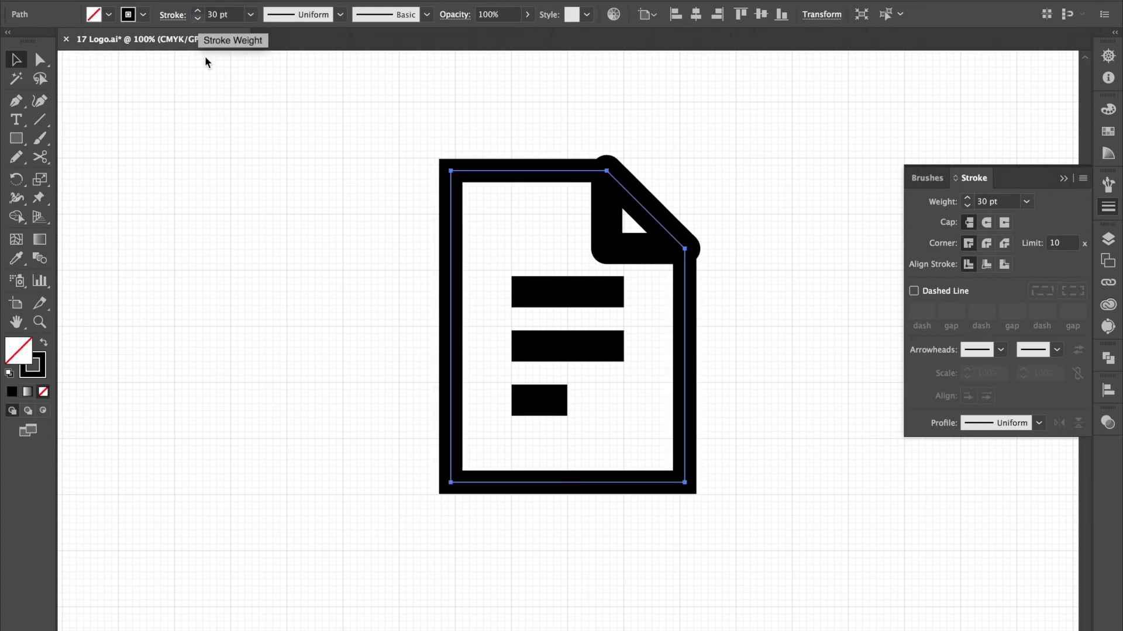
- Set the folded-corner triangle's stroke weight to 30 pt to match the page outline
click(662, 132)
click(615, 258)
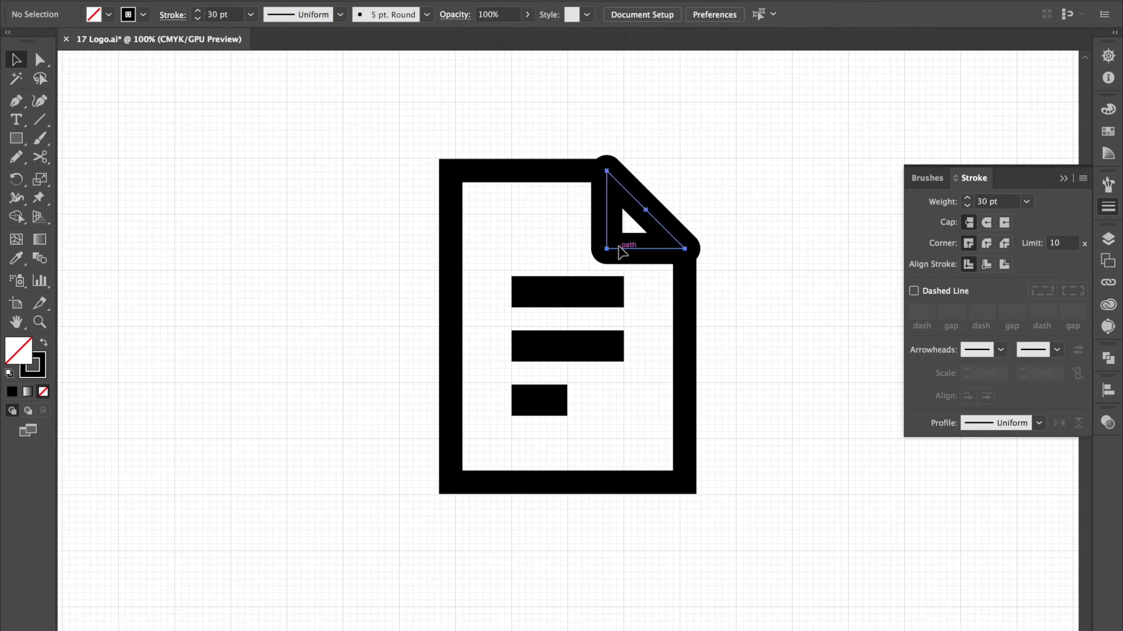
drag(213, 14, 199, 16)
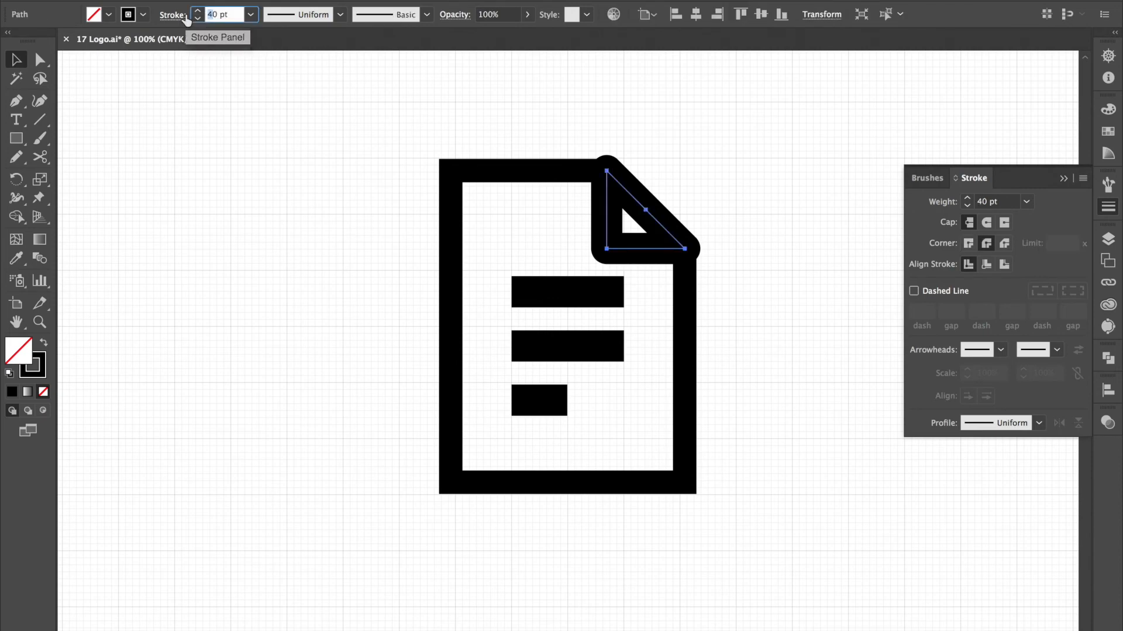
text(3)
key(Return)
click(425, 112)
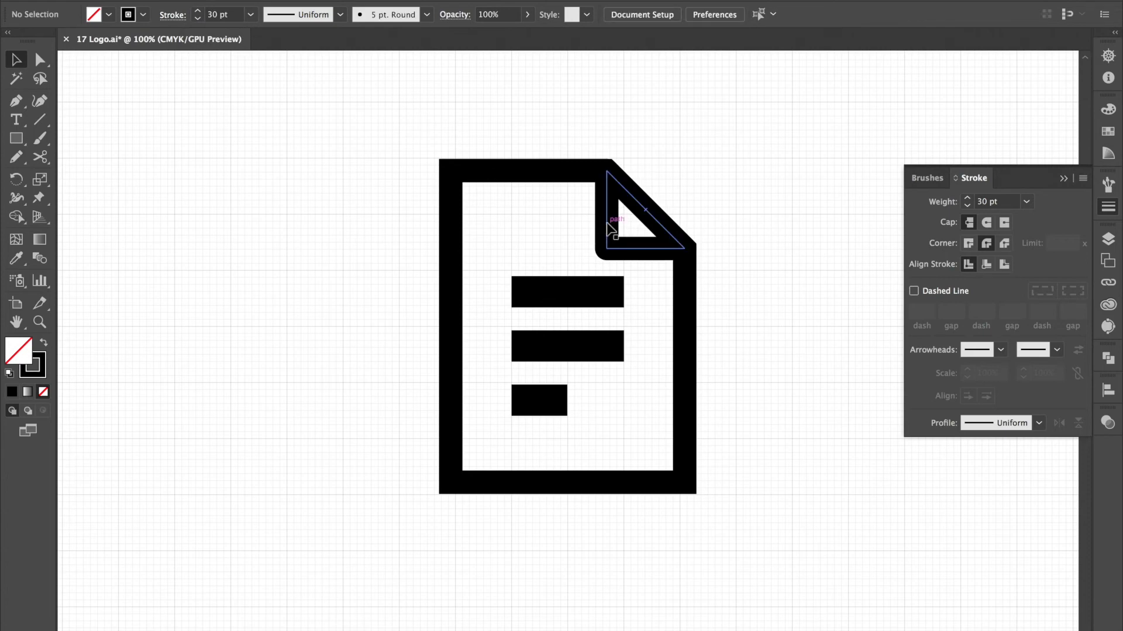
- Change the folded-corner triangle's stroke to a sharp miter join
click(609, 238)
click(707, 170)
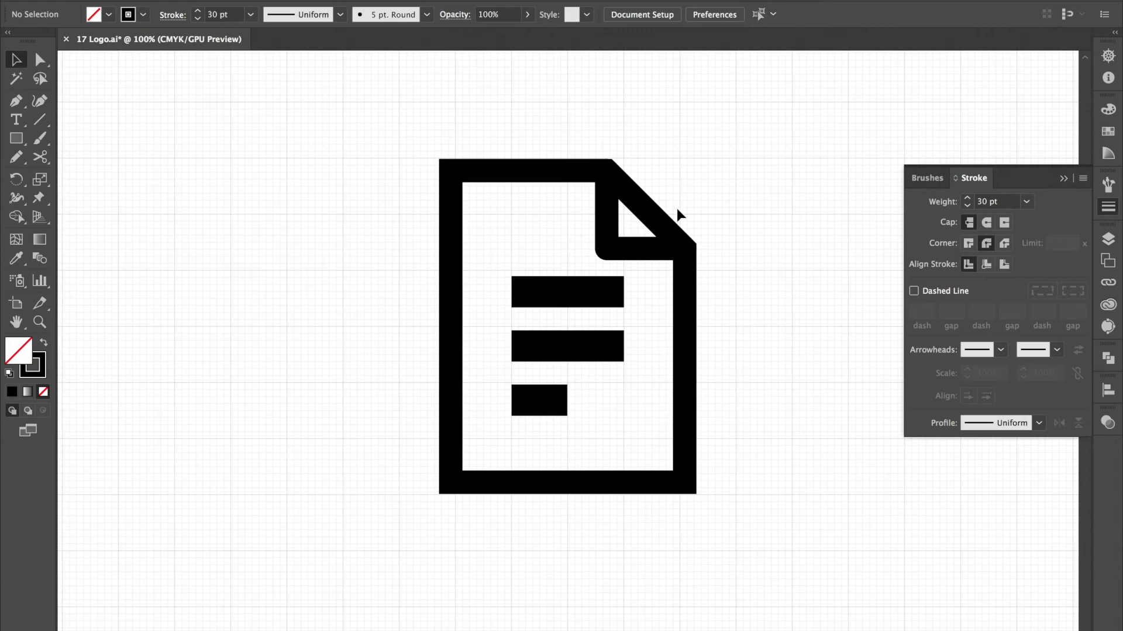
click(610, 237)
click(969, 244)
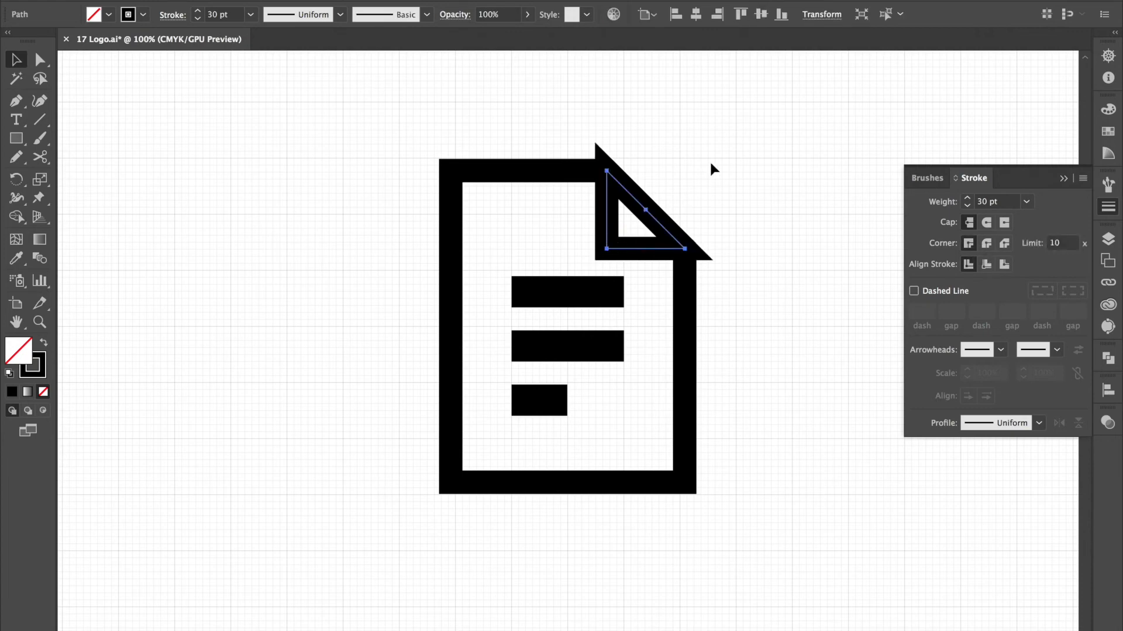
click(709, 160)
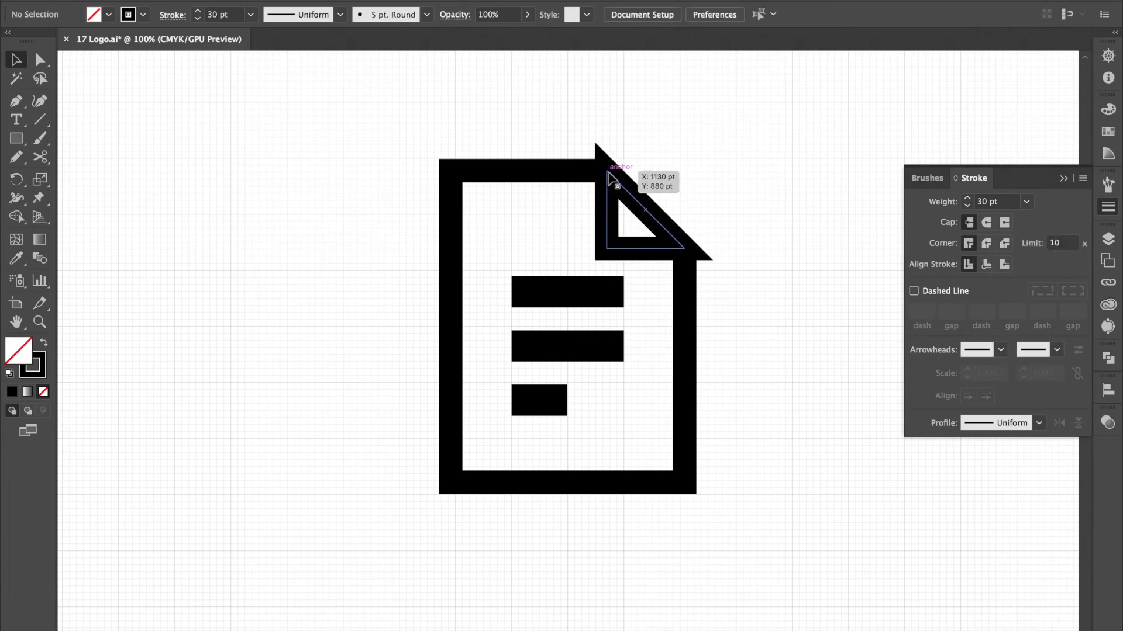
- Cut the fold triangle at both ends of its diagonal and delete the diagonal segment overlapping the page outline
key(c)
click(607, 171)
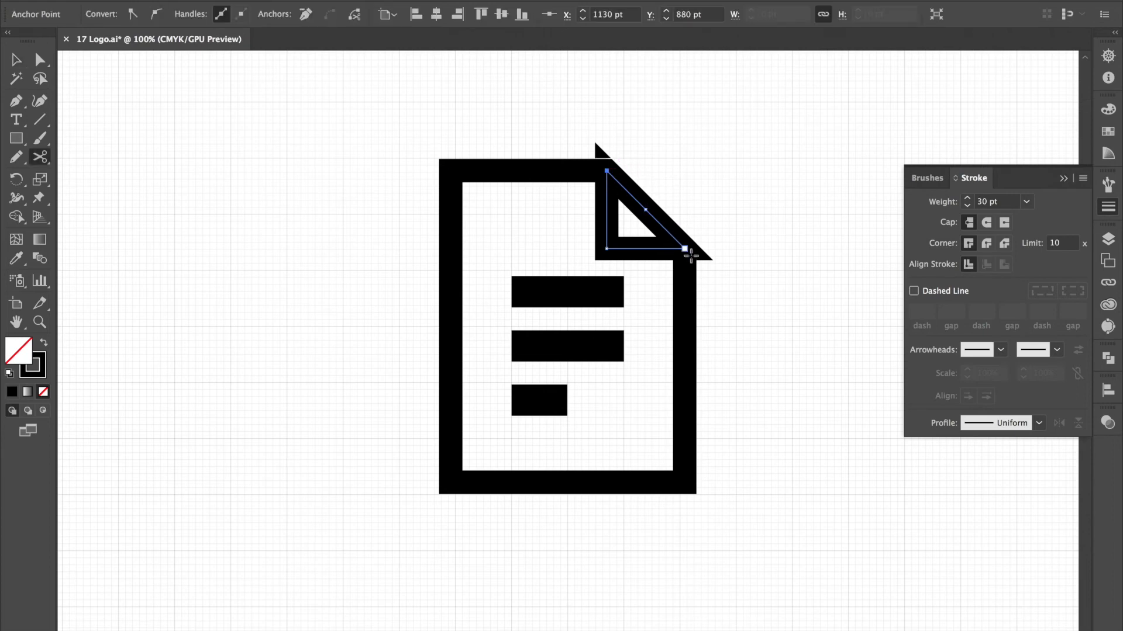
key(v)
click(728, 179)
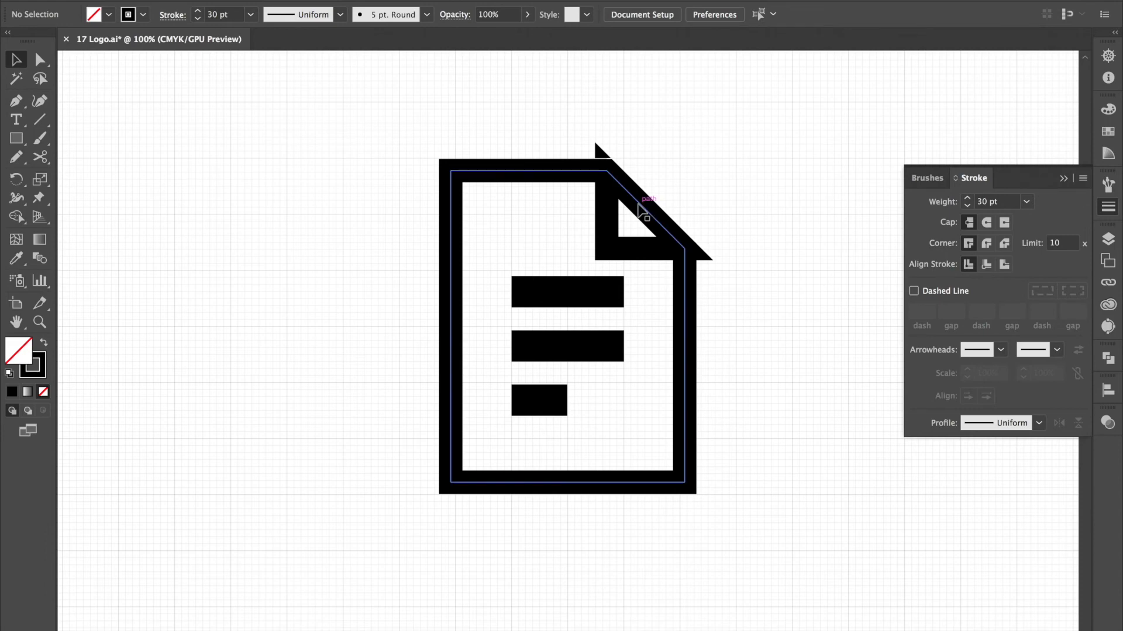
click(608, 244)
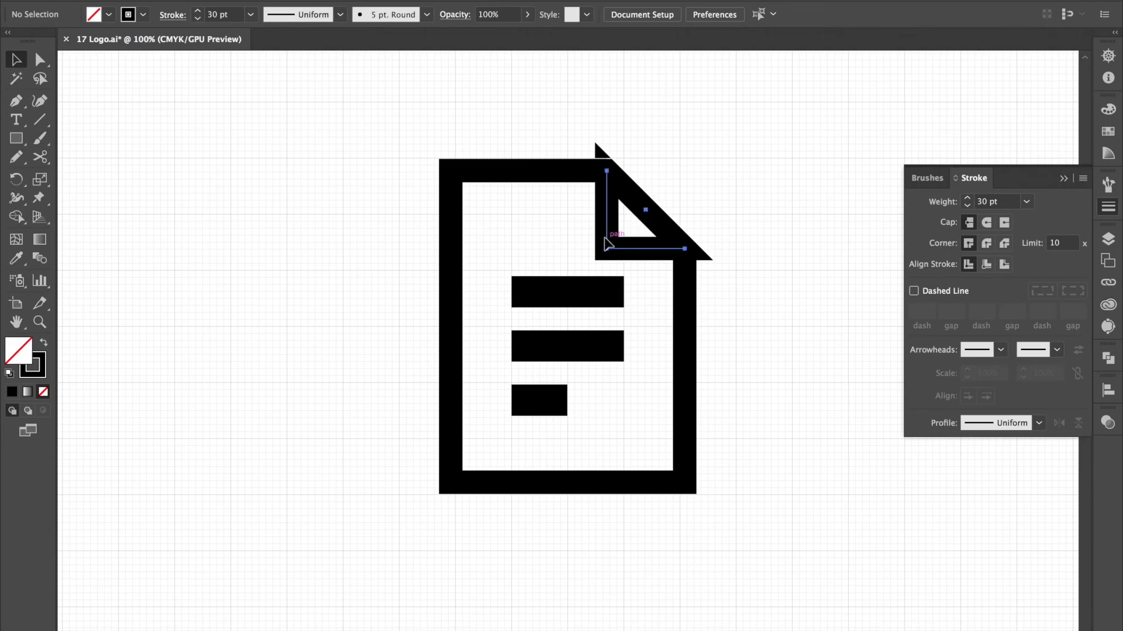
click(646, 146)
key(super+y)
key(super+y)
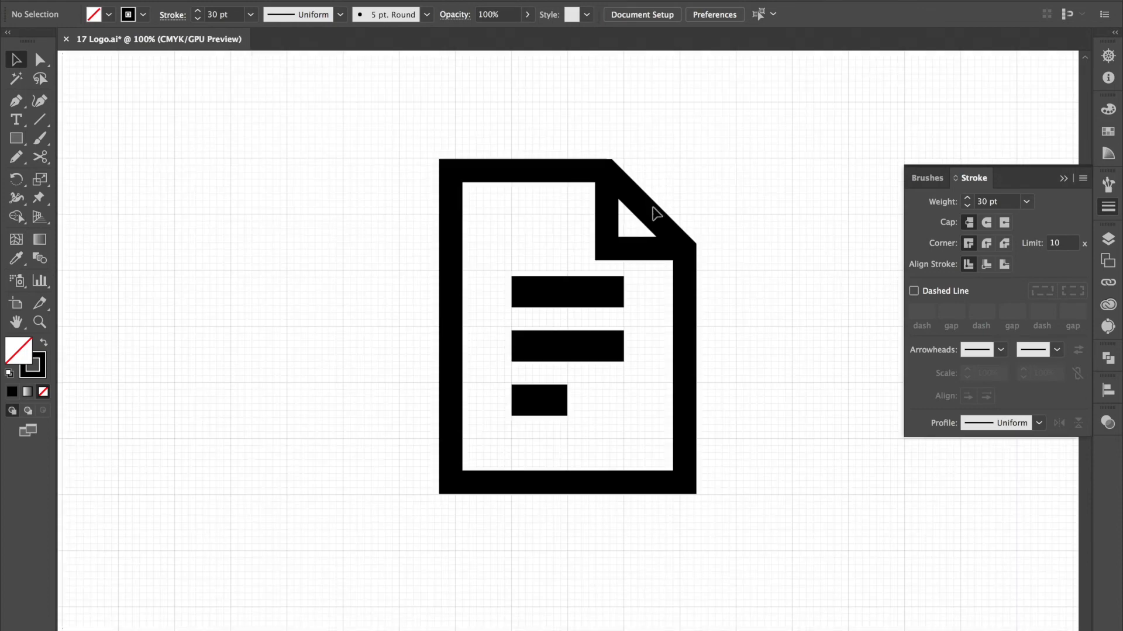
click(1063, 179)
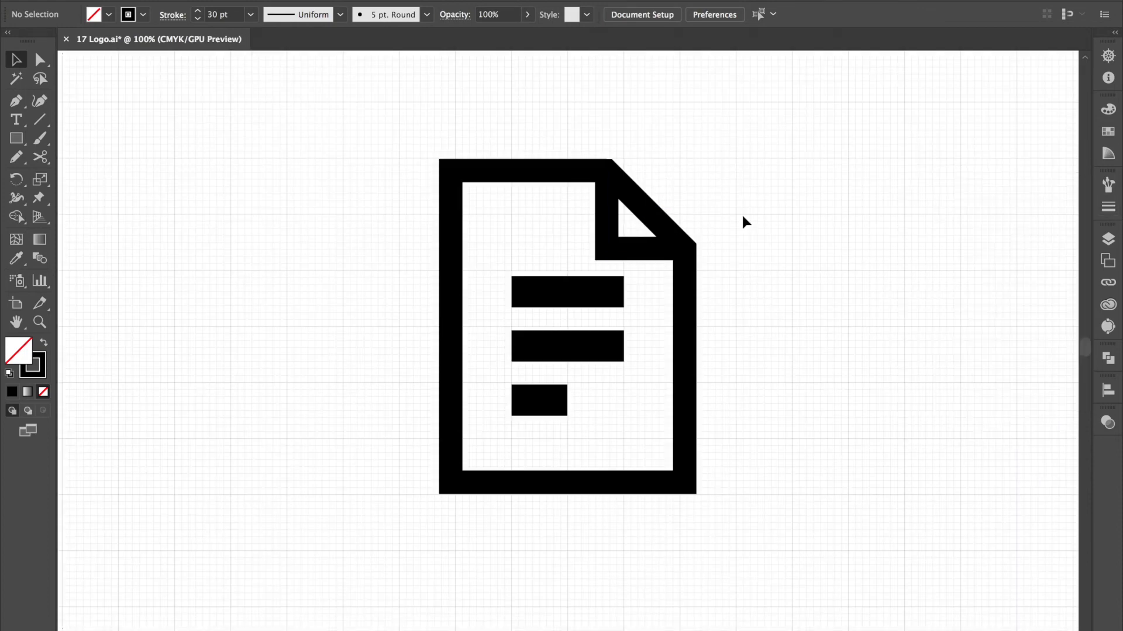
- Add the text FAST and move it so it sits centred just below the page icon
drag(757, 174, 584, 223)
click(769, 231)
key(super+minus)
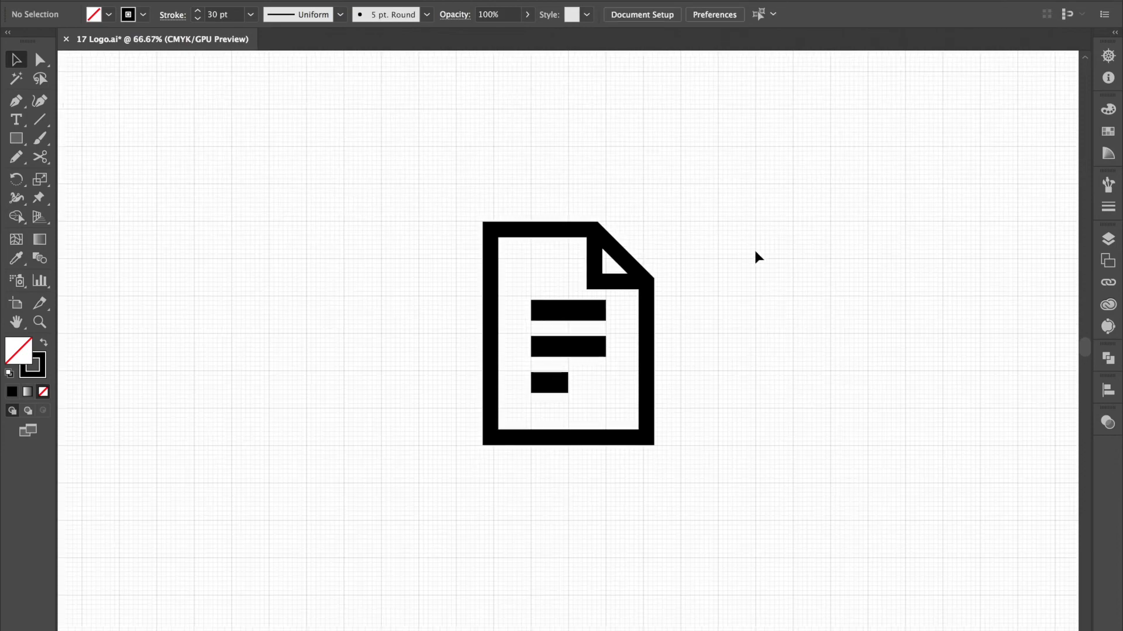
key(super+minus)
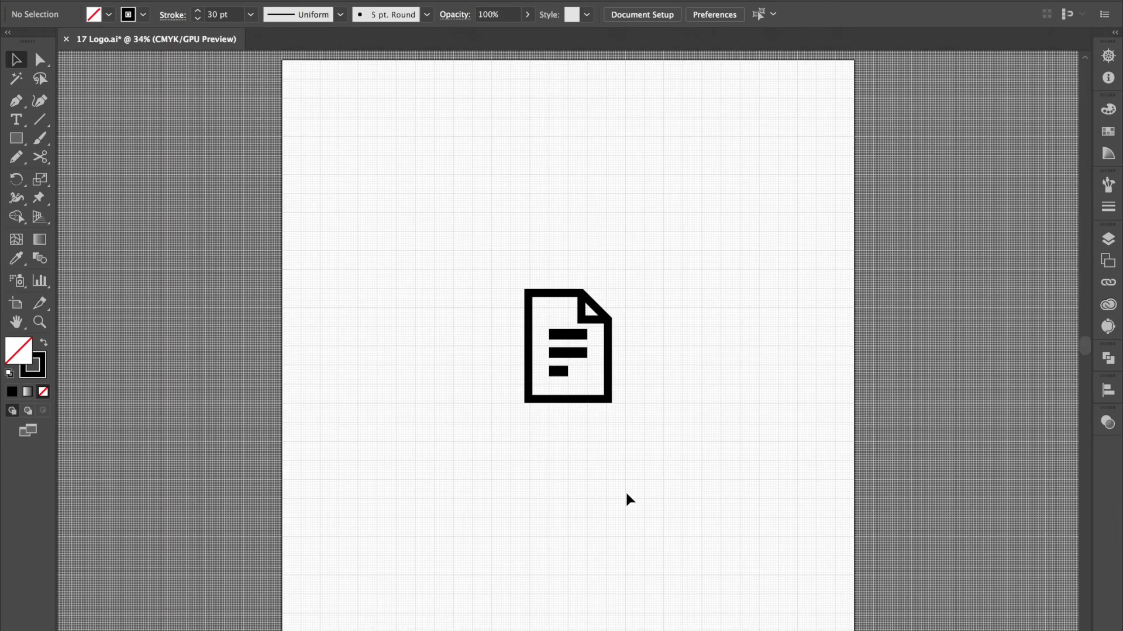
key(t)
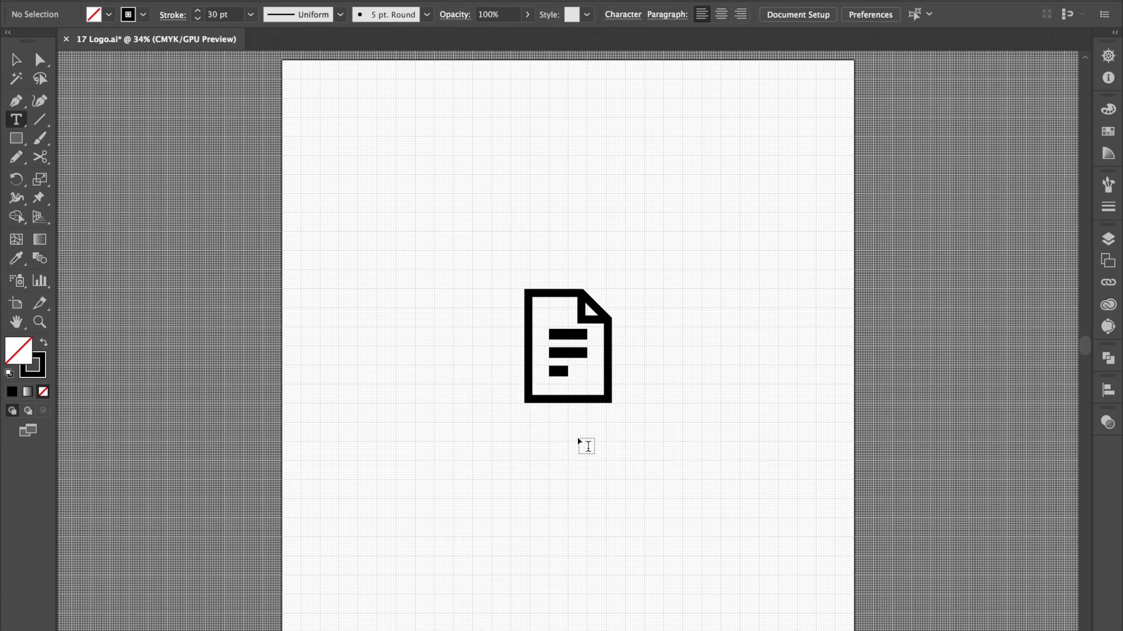
click(555, 434)
text(FAST)
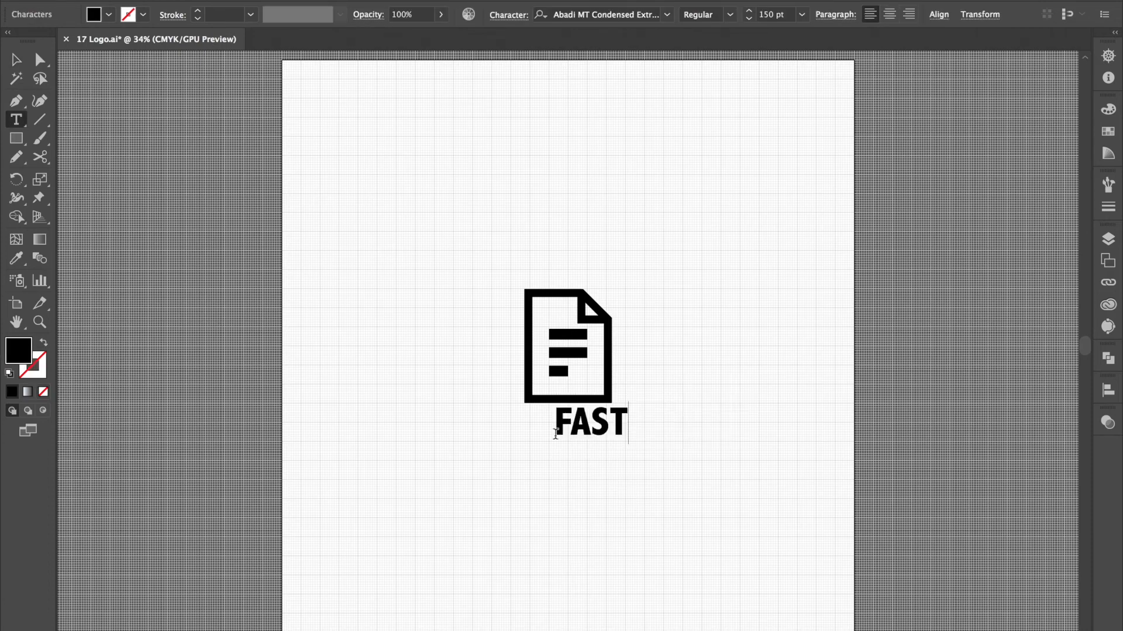
key(super+a)
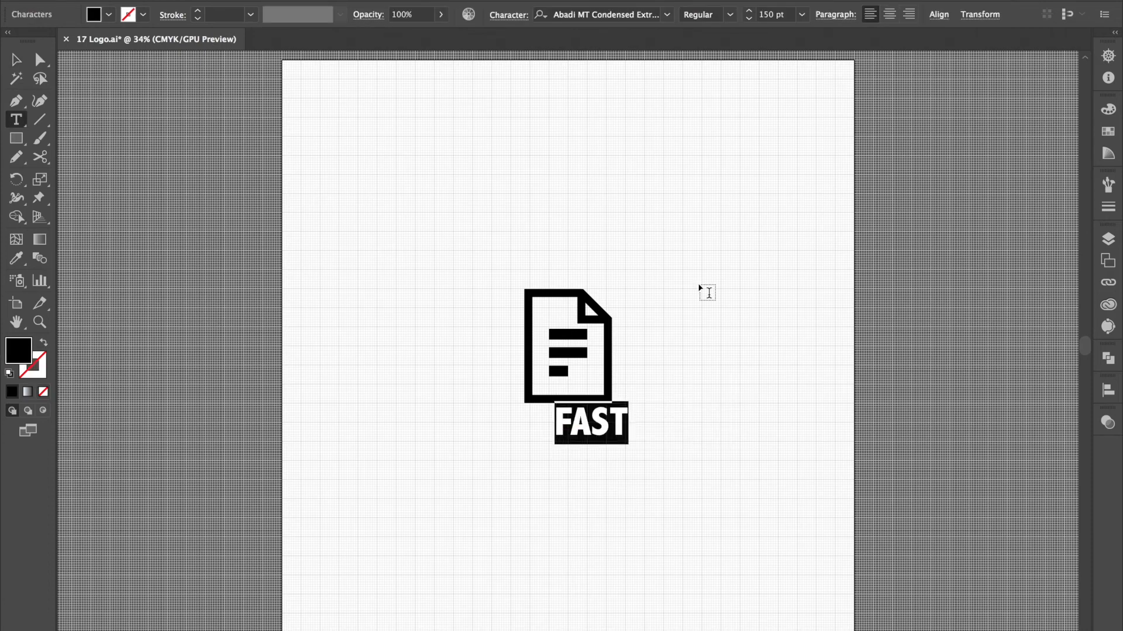
key(Escape)
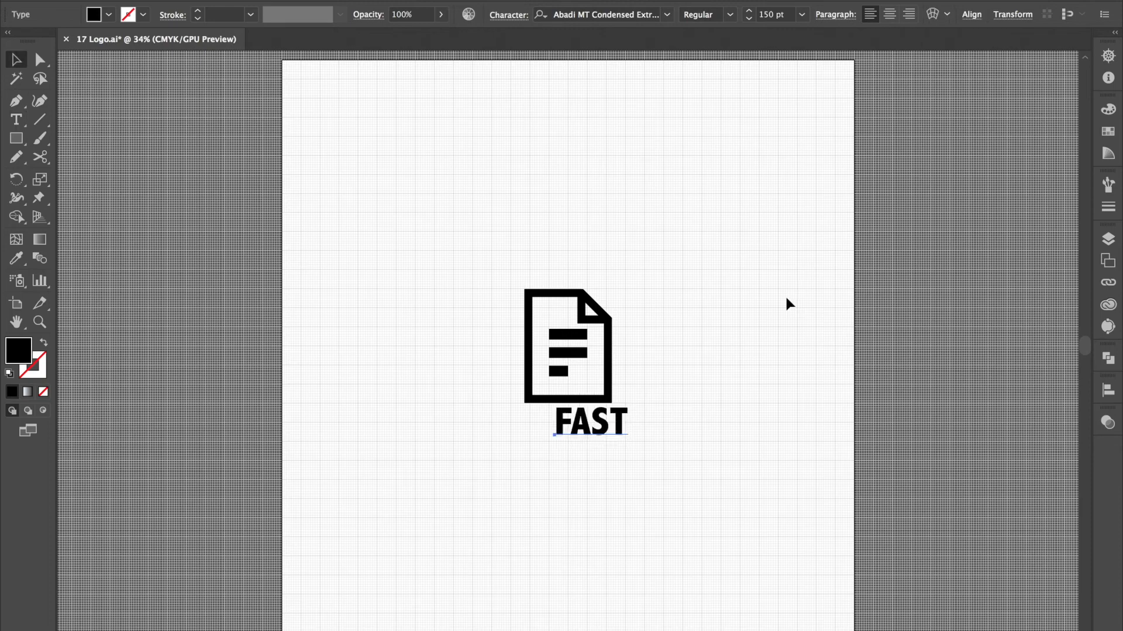
drag(605, 427, 582, 443)
click(623, 524)
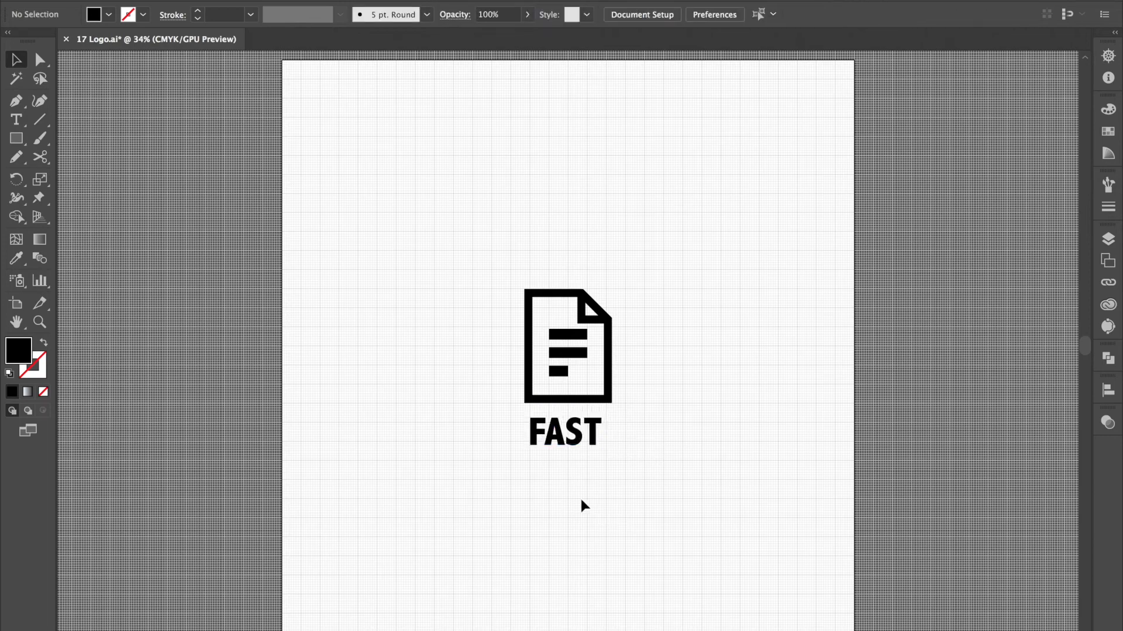
- Enlarge the FAST text to 320 pt
key(t)
double_click(567, 437)
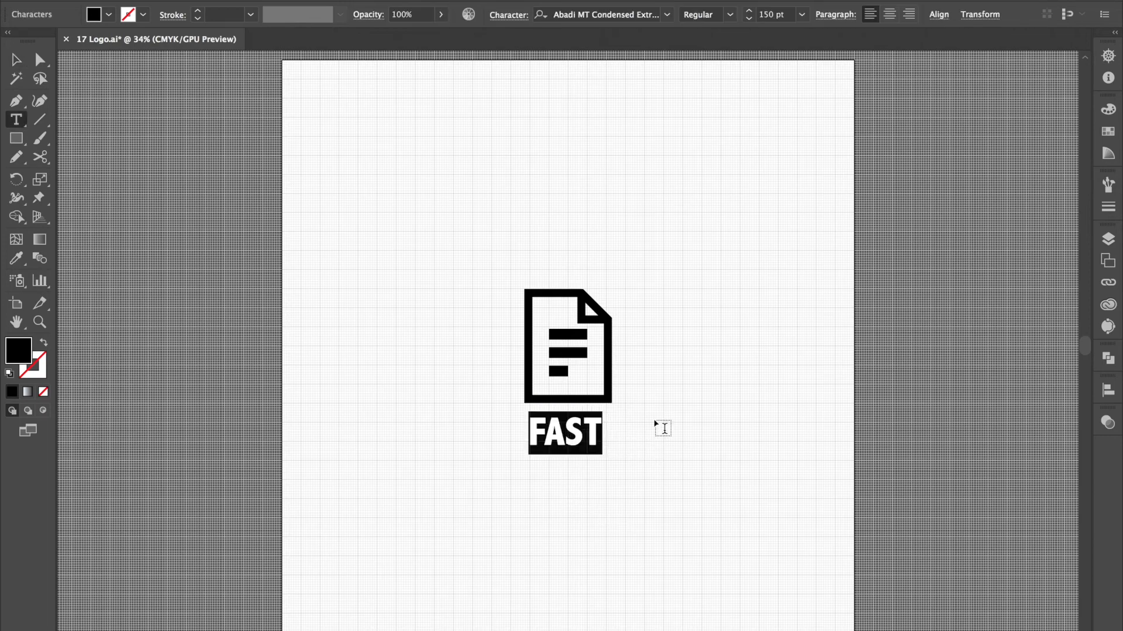
key(super+shift+period)
key(super+shift+period)
key(super+shift+period)
key(super+shift+period)
key(super+shift+period)
key(super+shift+period)
key(super+shift+period)
key(super+shift+period)
key(super+shift+period)
key(super+shift+period)
key(super+shift+period)
key(super+shift+period)
key(super+shift+period)
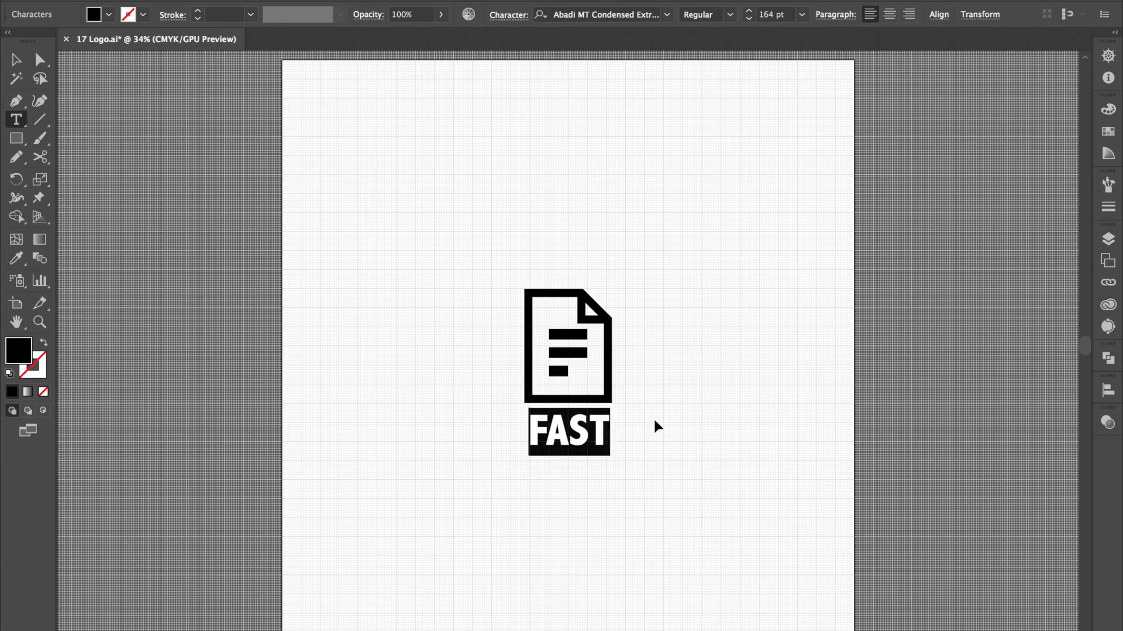
key(super+shift+period)
key(super+shift+period)
key(super+shift+period)
key(super+shift+period)
key(super+shift+period)
key(super+shift+period)
key(super+shift+period)
key(super+shift+period)
key(super+shift+period)
key(super+shift+period)
key(super+shift+period)
key(super+shift+period)
key(super+shift+period)
key(super+shift+period)
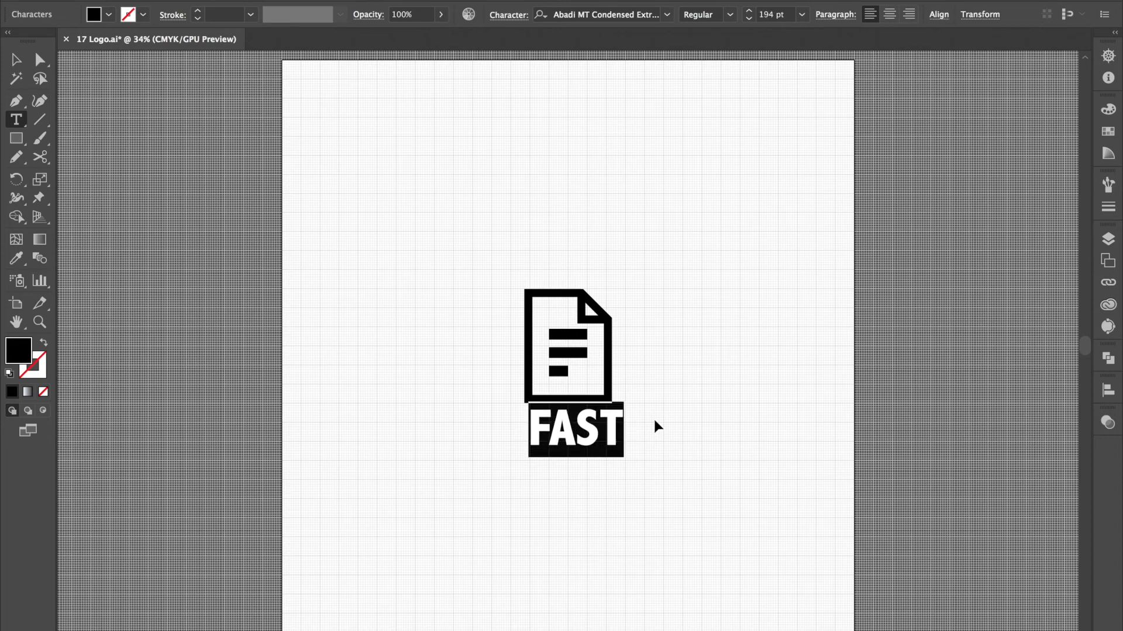
key(super+shift+period)
key(super+shift+period)
key(super+shift+period)
key(super+shift+period)
key(super+shift+period)
key(super+shift+period)
key(super+shift+period)
key(super+shift+period)
key(super+shift+period)
key(super+shift+period)
key(super+shift+period)
key(super+shift+period)
key(super+shift+period)
key(super+shift+period)
key(super+shift+period)
key(super+shift+period)
key(super+shift+period)
key(super+shift+period)
key(super+shift+period)
key(super+shift+period)
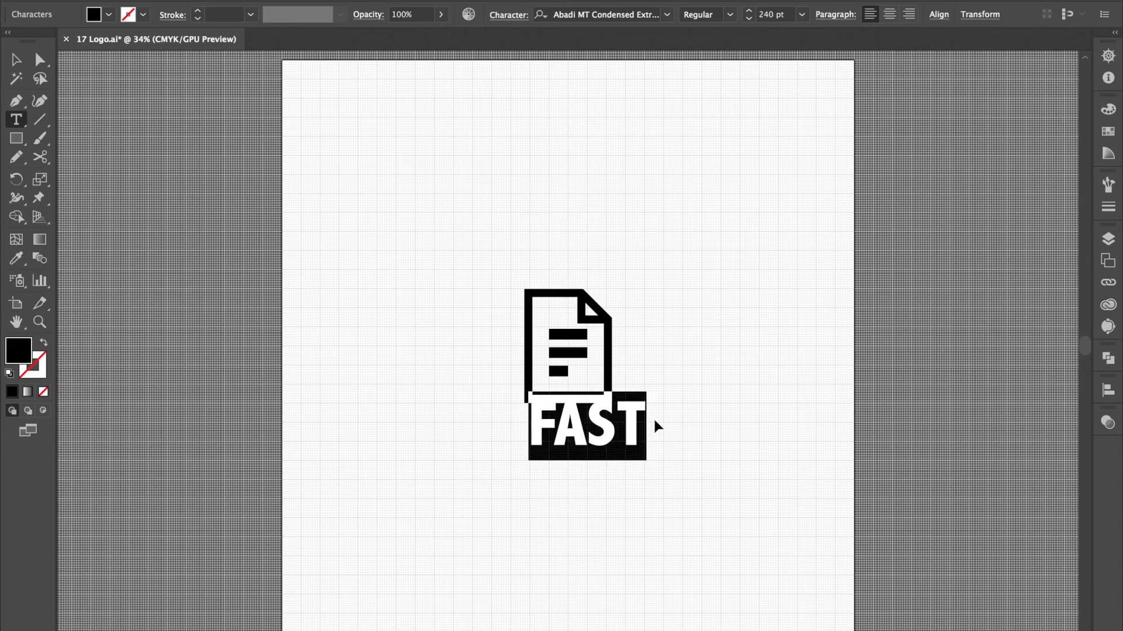
key(super+shift+period)
key(super+shift+period)
key(super+shift+period)
key(super+shift+period)
key(super+shift+period)
key(super+shift+period)
key(super+shift+period)
key(super+shift+period)
key(super+shift+period)
key(super+shift+period)
key(super+shift+period)
key(super+shift+period)
key(super+shift+period)
key(super+shift+period)
key(super+shift+period)
key(super+shift+period)
key(super+shift+period)
key(super+shift+period)
key(super+shift+period)
key(super+shift+period)
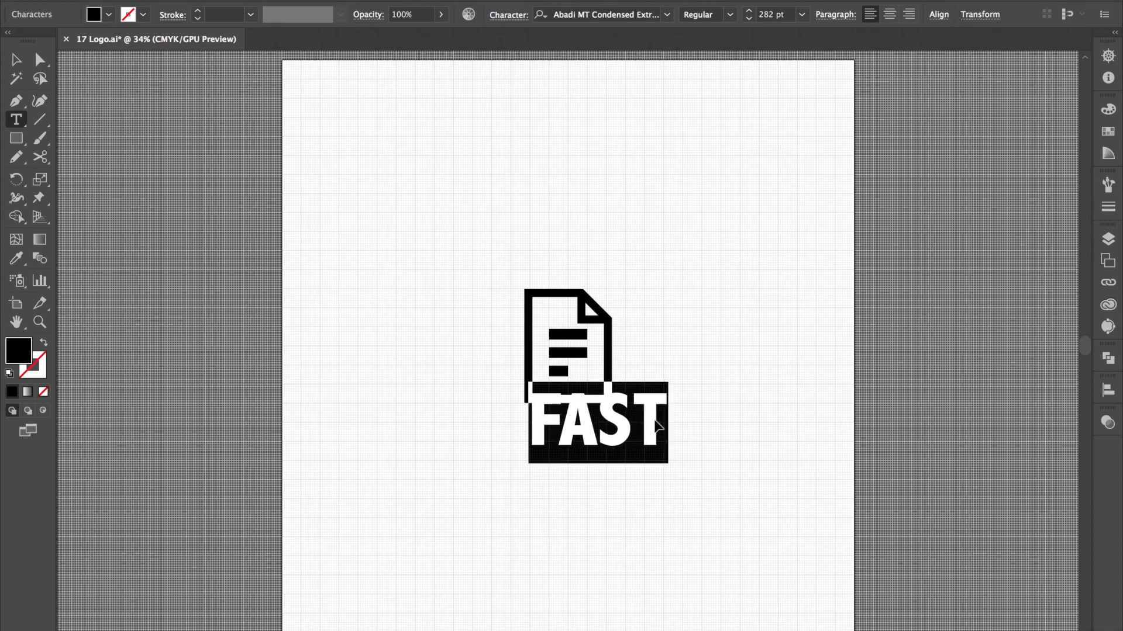
key(super+shift+period)
key(super+shift+period)
key(super+shift+period)
key(super+shift+period)
key(super+shift+period)
key(super+shift+period)
key(super+shift+period)
key(super+shift+period)
key(super+shift+period)
key(super+shift+period)
key(super+shift+period)
key(super+shift+period)
key(super+shift+period)
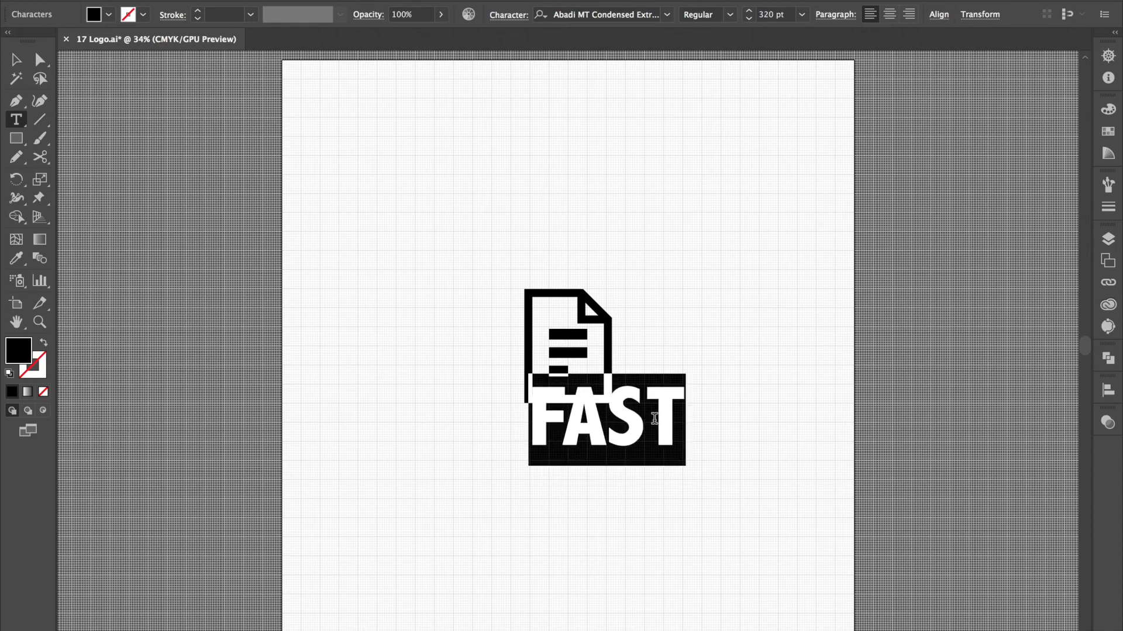
key(Escape)
- Move the FAST text to the right side of the page icon, level with its bars
click(723, 508)
drag(668, 427, 764, 374)
click(754, 454)
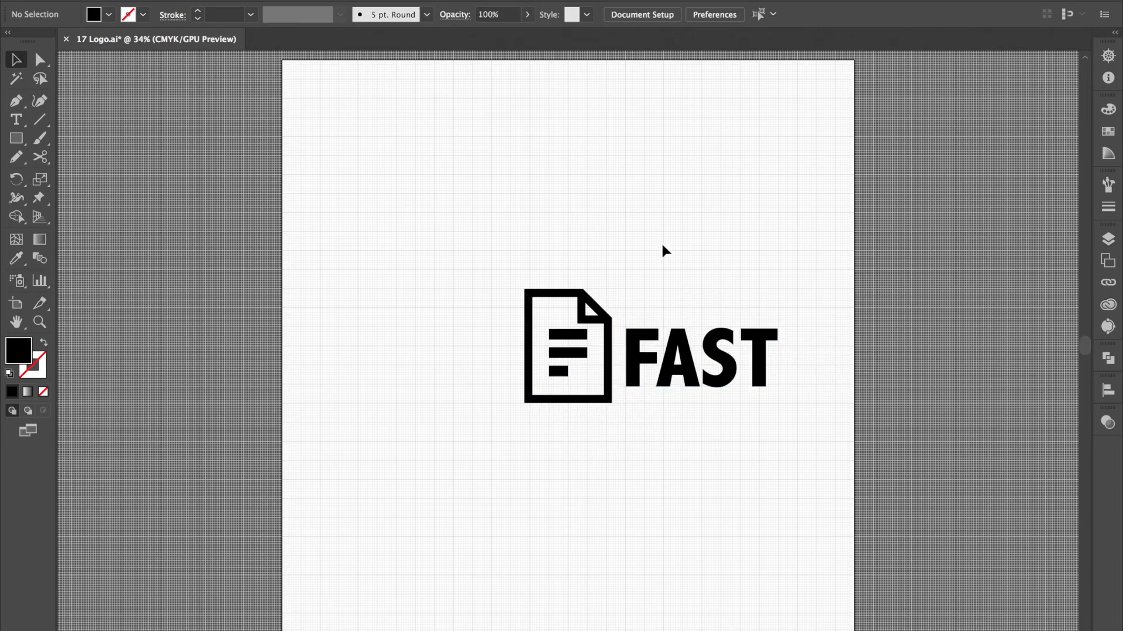
drag(631, 348, 632, 348)
click(598, 366)
- Set the FAST text's font size to 250 pt
double_click(689, 330)
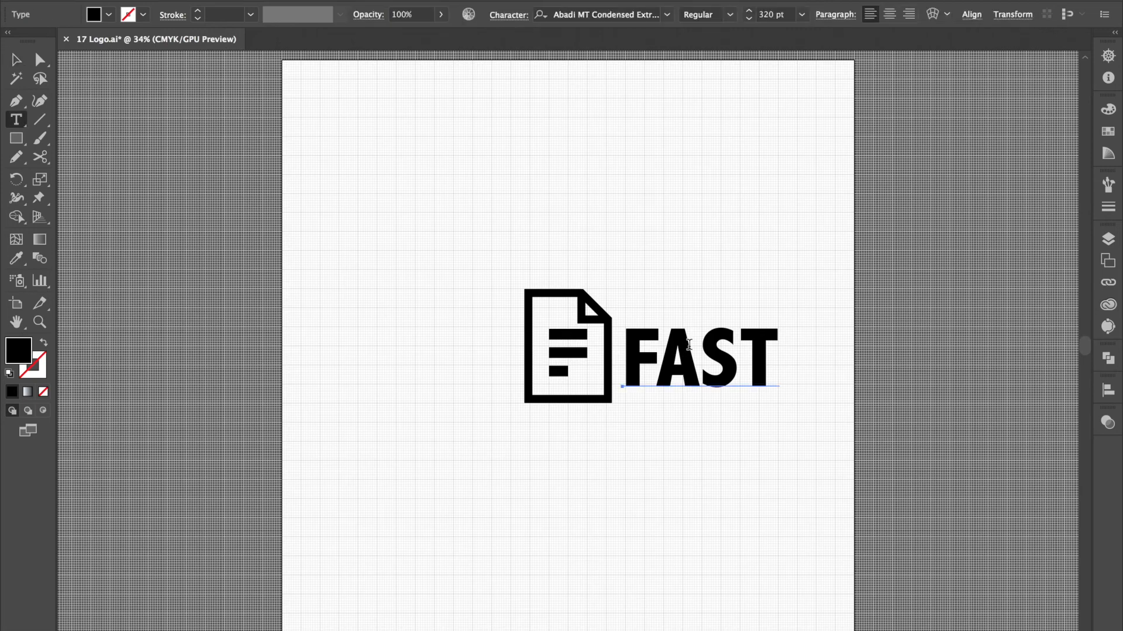
double_click(691, 343)
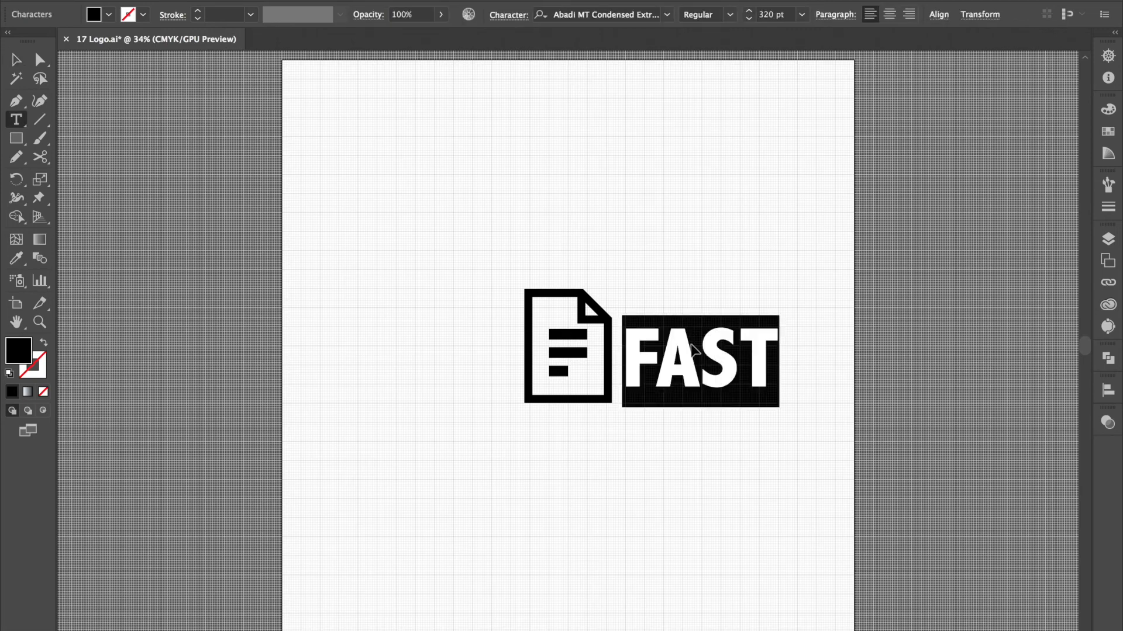
key(ctrl+shift+comma)
key(ctrl+shift+comma)
key(ctrl+shift+comma)
key(ctrl+shift+comma)
key(ctrl+shift+comma)
key(ctrl+shift+comma)
key(ctrl+shift+comma)
key(ctrl+shift+comma)
key(ctrl+shift+comma)
key(ctrl+shift+comma)
key(ctrl+shift+comma)
key(ctrl+shift+comma)
key(ctrl+shift+comma)
key(ctrl+shift+comma)
key(ctrl+shift+comma)
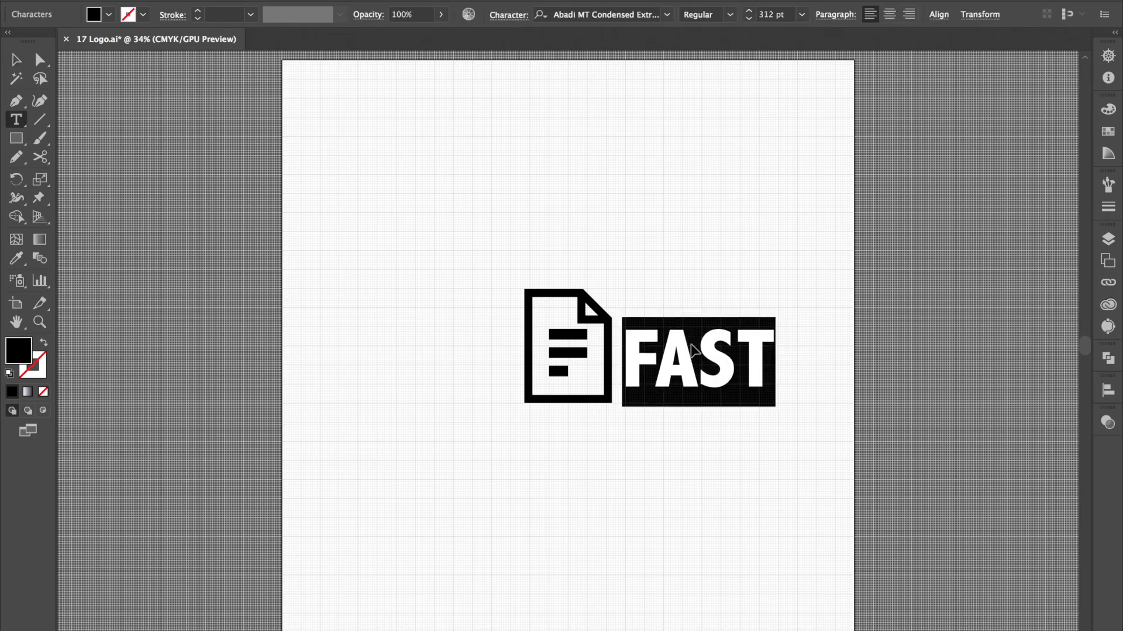
key(ctrl+shift+comma)
key(ctrl+shift+comma)
key(ctrl+shift+comma)
key(ctrl+shift+comma)
key(ctrl+shift+comma)
key(ctrl+shift+comma)
key(ctrl+shift+comma)
key(ctrl+shift+comma)
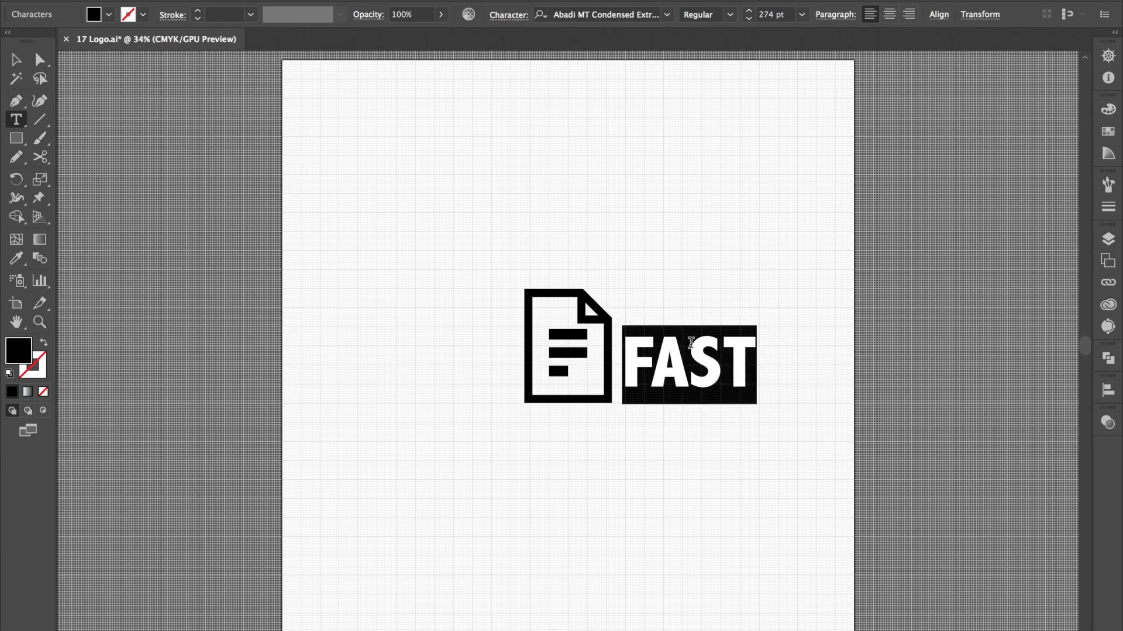
click(776, 9)
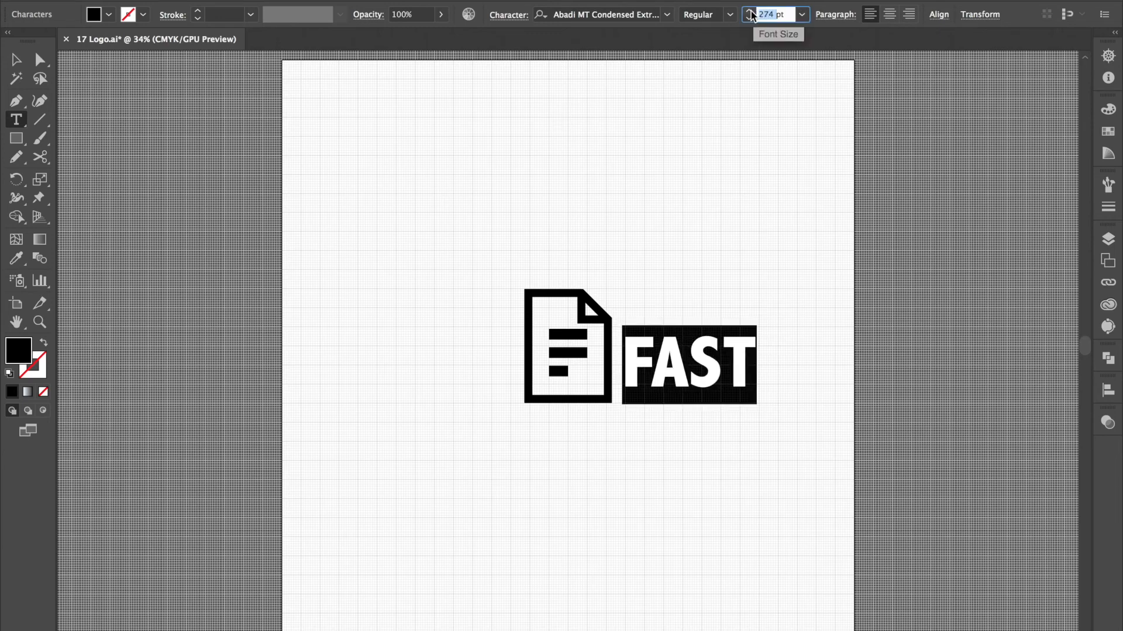
text(250)
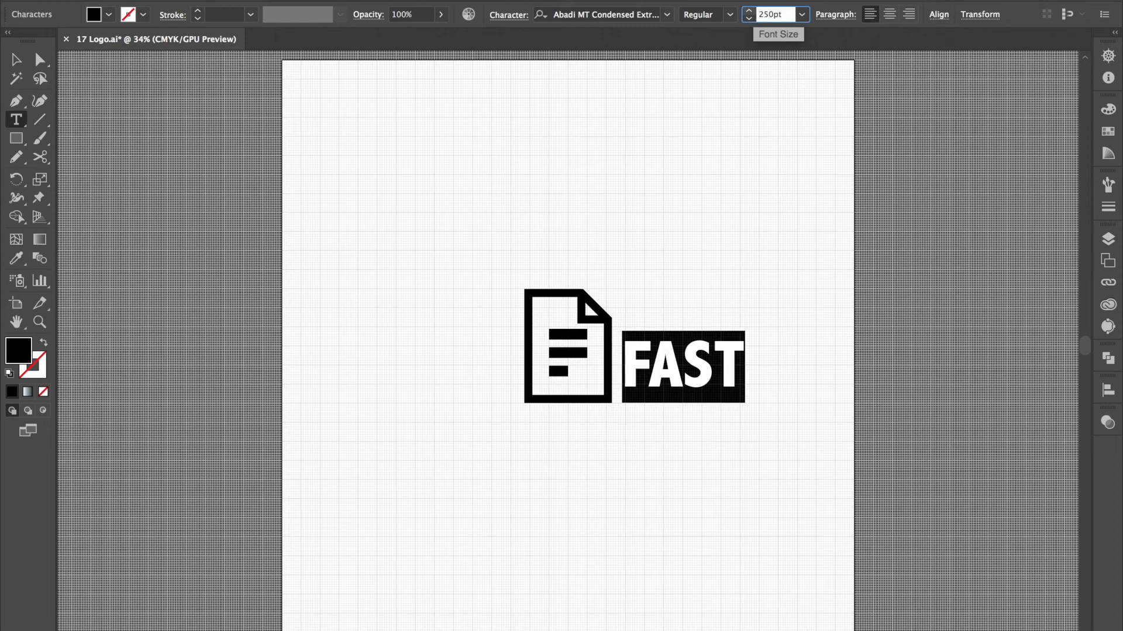
key(Return)
key(Escape)
- Raise the FAST text to line up with the icon's bars and widen its gap to the page slightly
click(605, 408)
drag(635, 371, 635, 360)
click(673, 231)
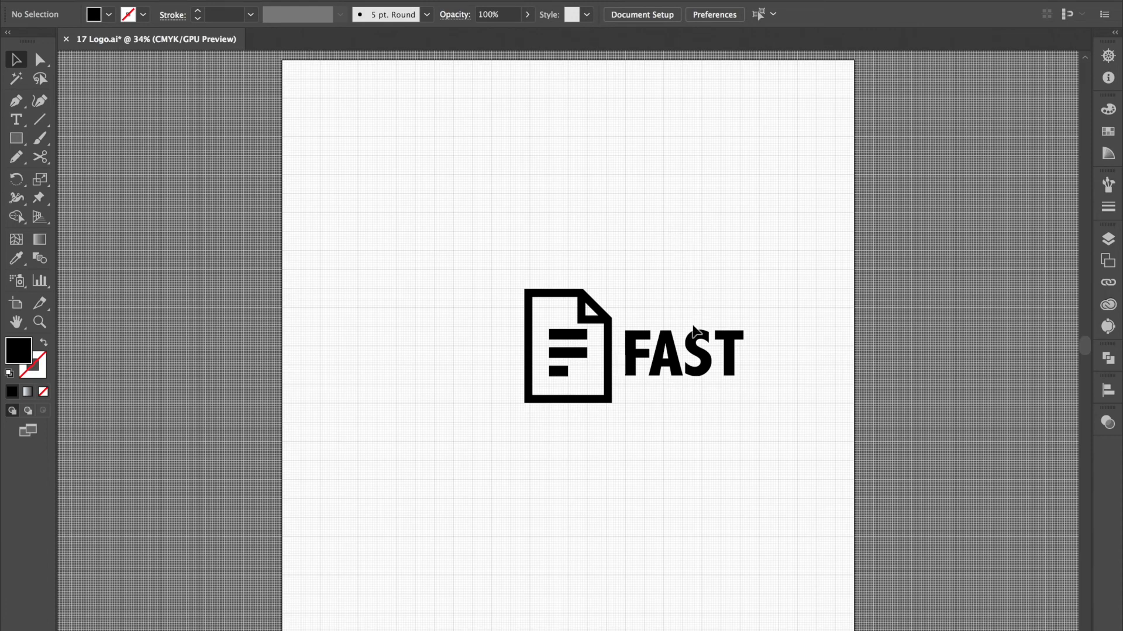
drag(692, 372, 696, 374)
click(692, 276)
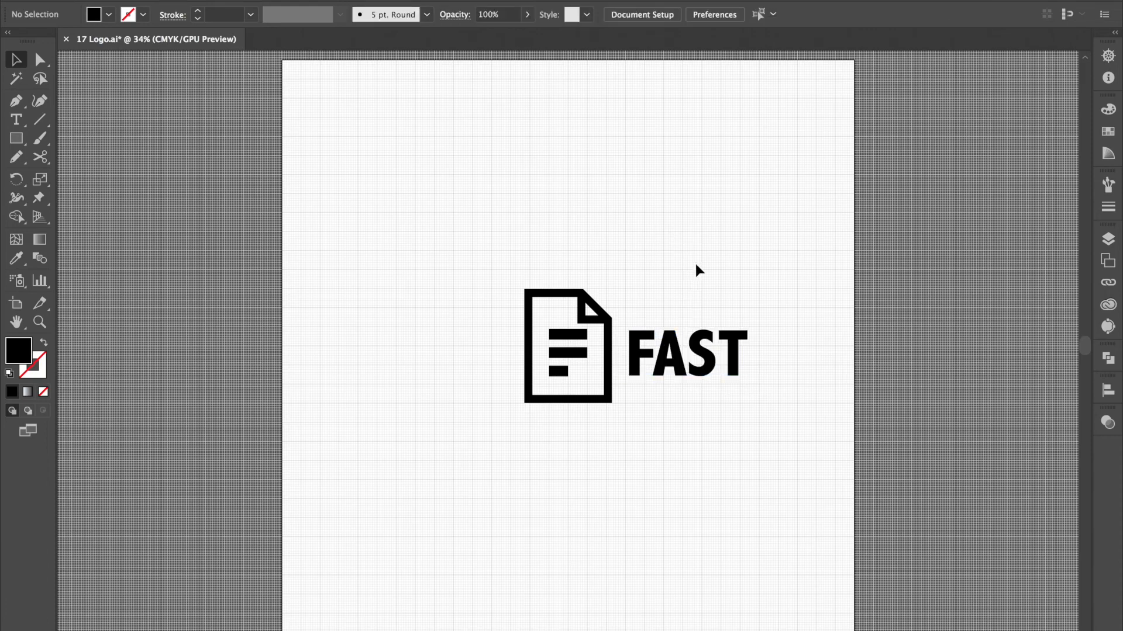
- Hide the grid and shift the page icon and FAST text together to the horizontal middle of the artboard
key(ctrl+0)
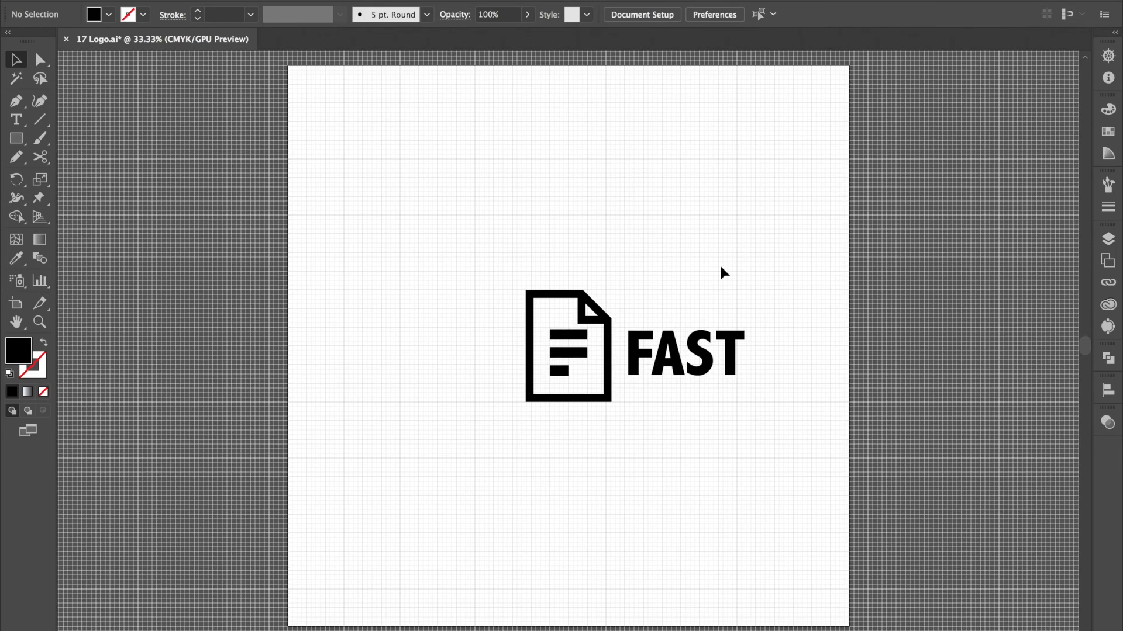
key(ctrl+apostrophe)
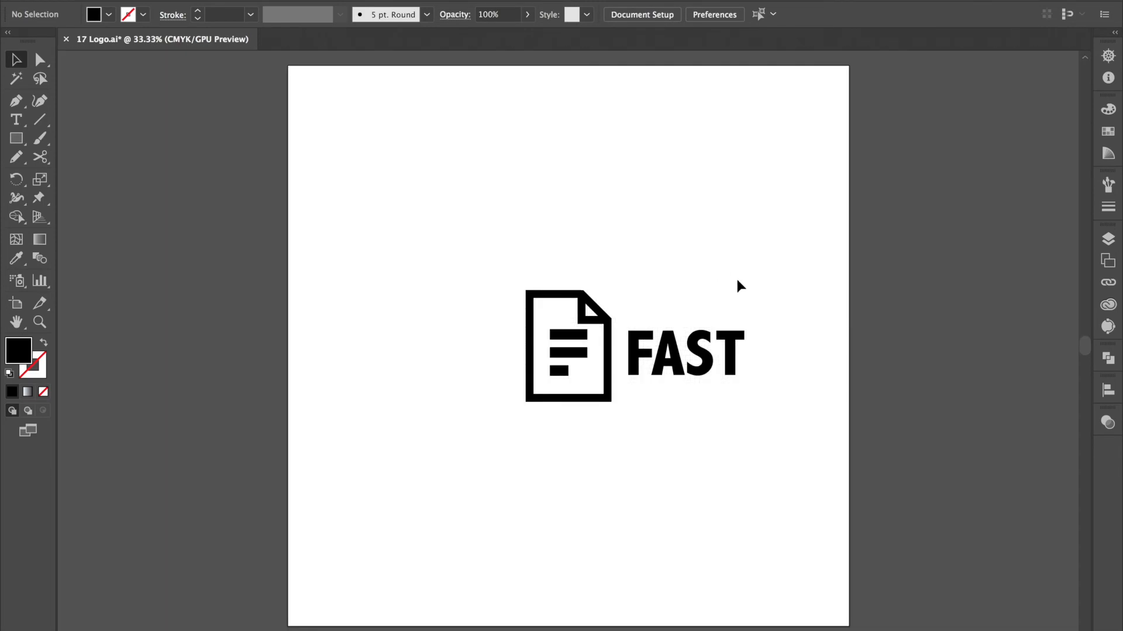
drag(736, 277, 483, 405)
drag(533, 325, 458, 325)
click(518, 170)
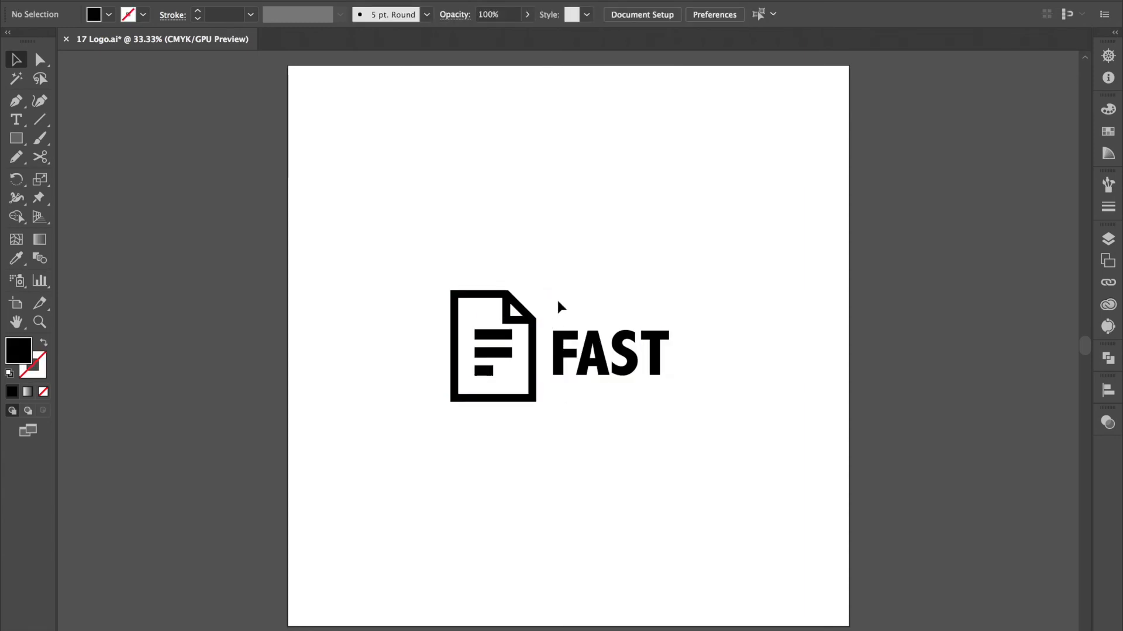
- Move the whole logo to the upper part of the artboard and place a duplicate of it directly below
drag(597, 274, 475, 456)
drag(510, 402, 508, 256)
click(534, 270)
click(593, 209)
drag(636, 135, 471, 301)
alt+drag(481, 255, 475, 413)
click(594, 311)
- Set the lower copy's FAST text to 500 pt and move it down beside its page icon, near the icon's base
double_click(581, 371)
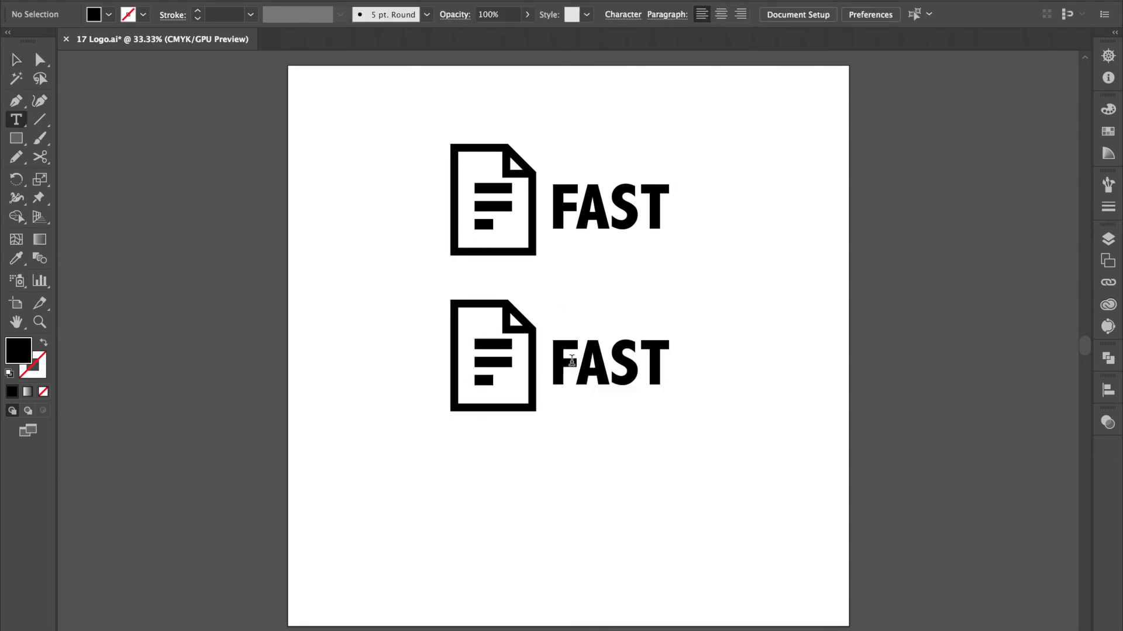
key(ctrl+a)
click(758, 13)
text(500)
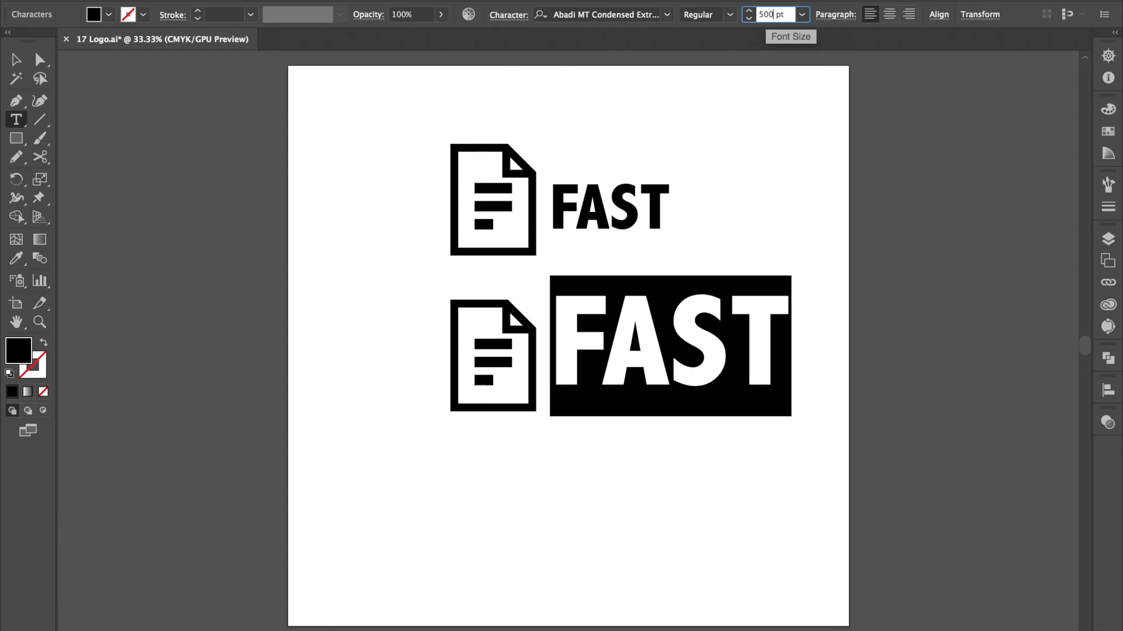
key(Escape)
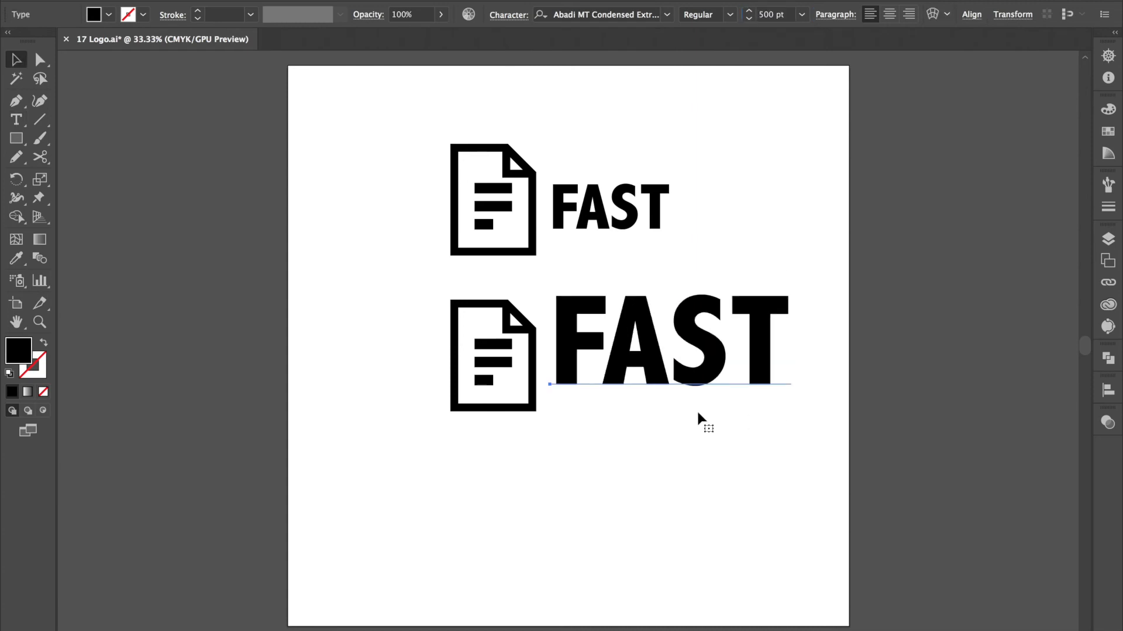
drag(659, 372, 657, 403)
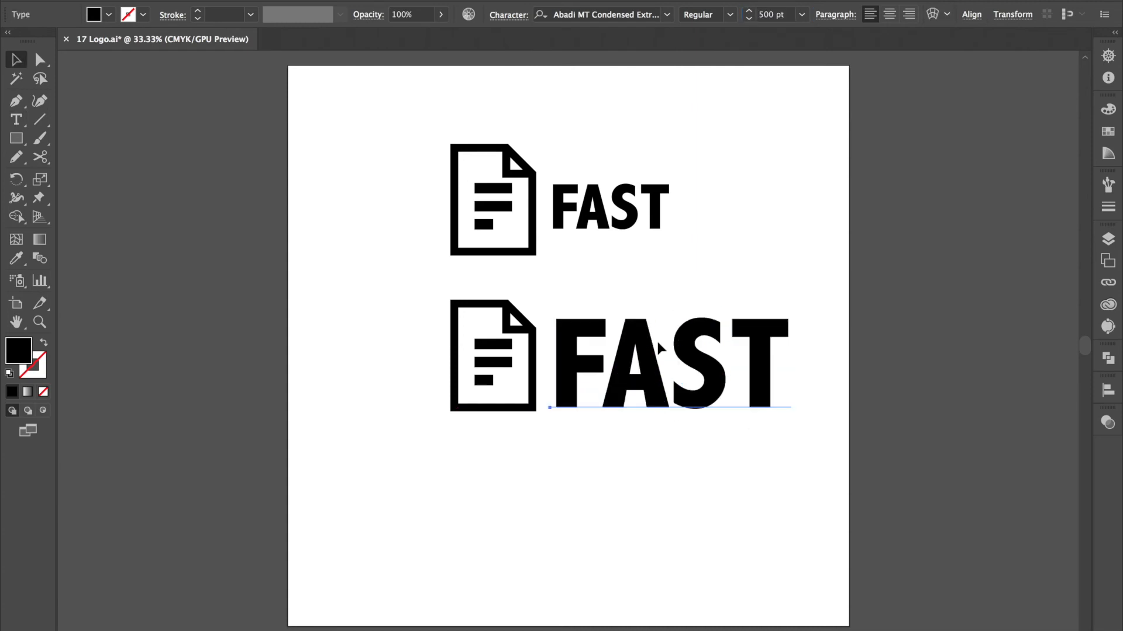
click(709, 280)
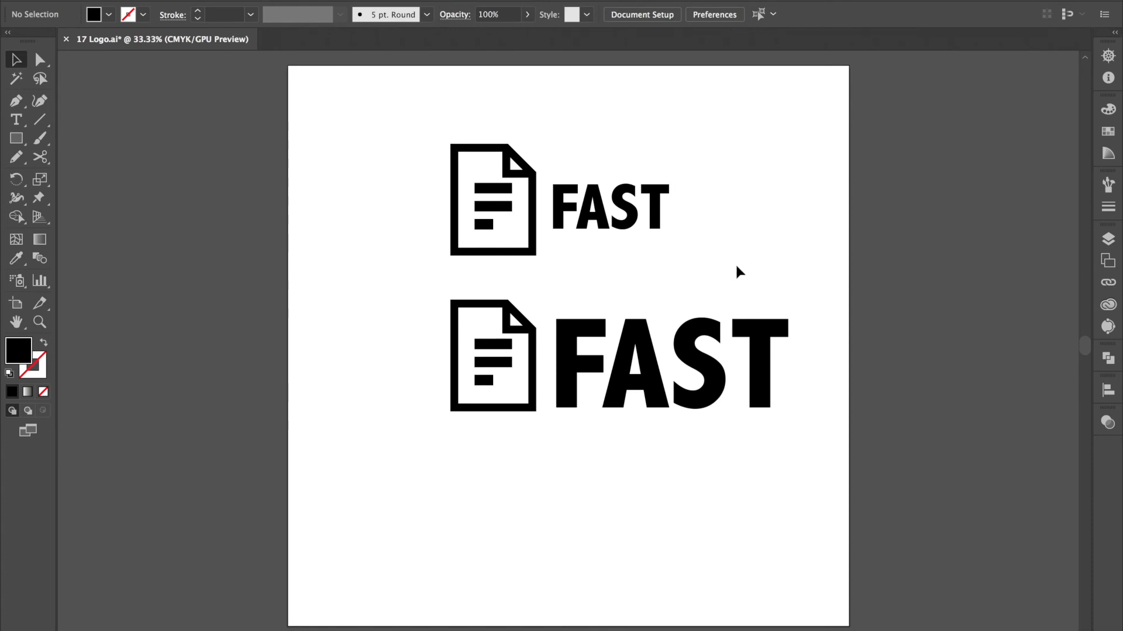
key(t)
click(592, 352)
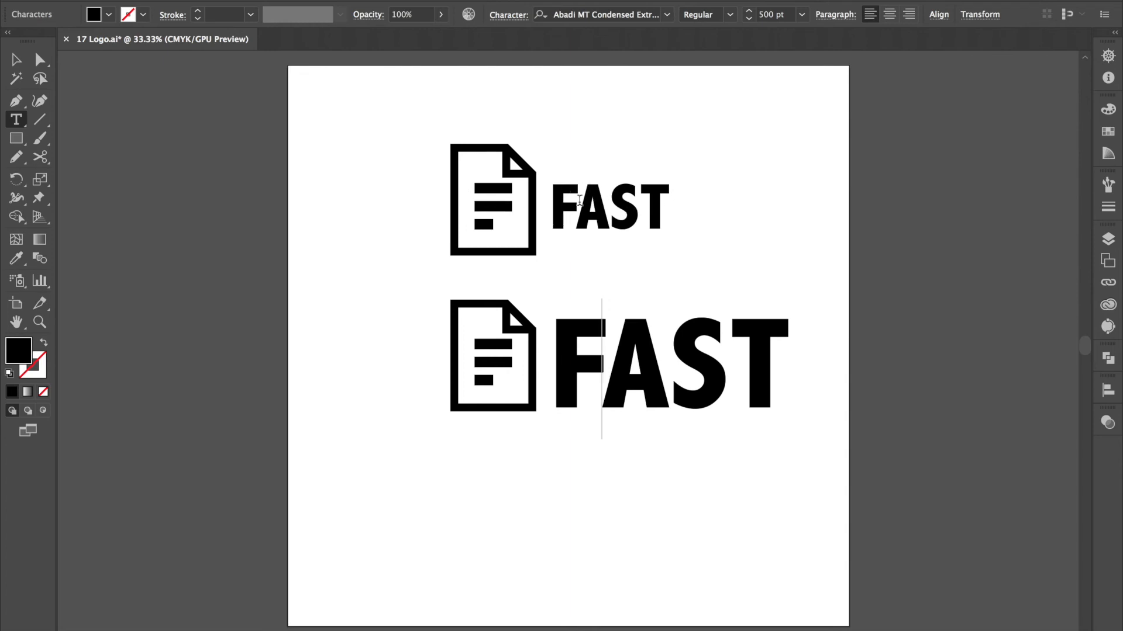
key(Escape)
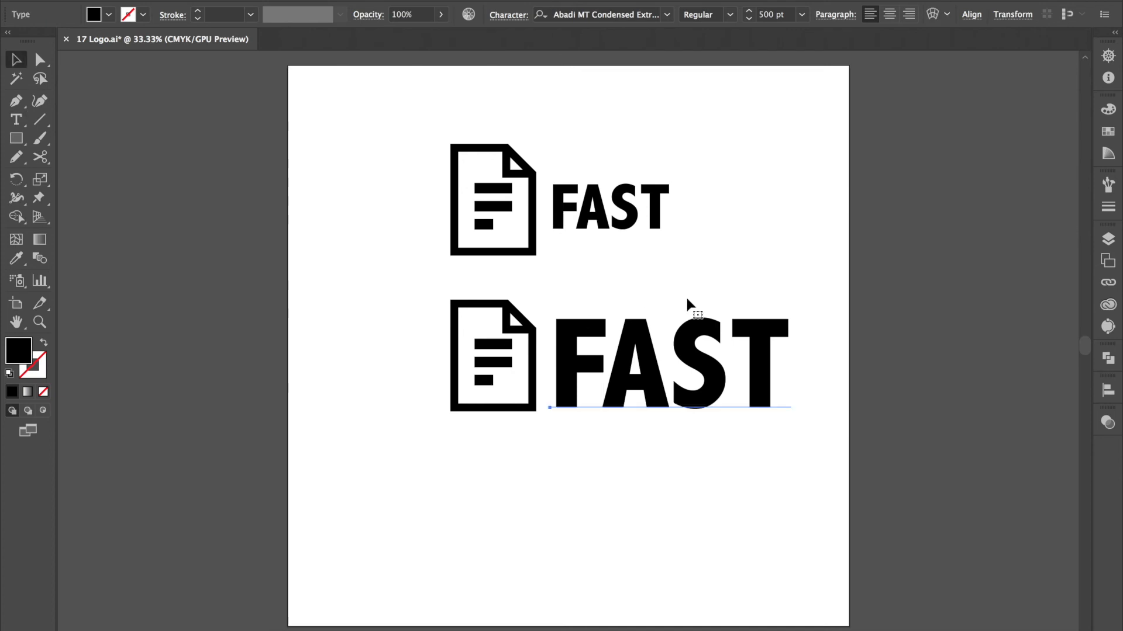
click(769, 271)
click(563, 392)
- Align the lower copy's FAST text vertically to the middle of its page icon and fine-tune its height
drag(522, 296, 444, 466)
drag(802, 289, 466, 471)
click(509, 410)
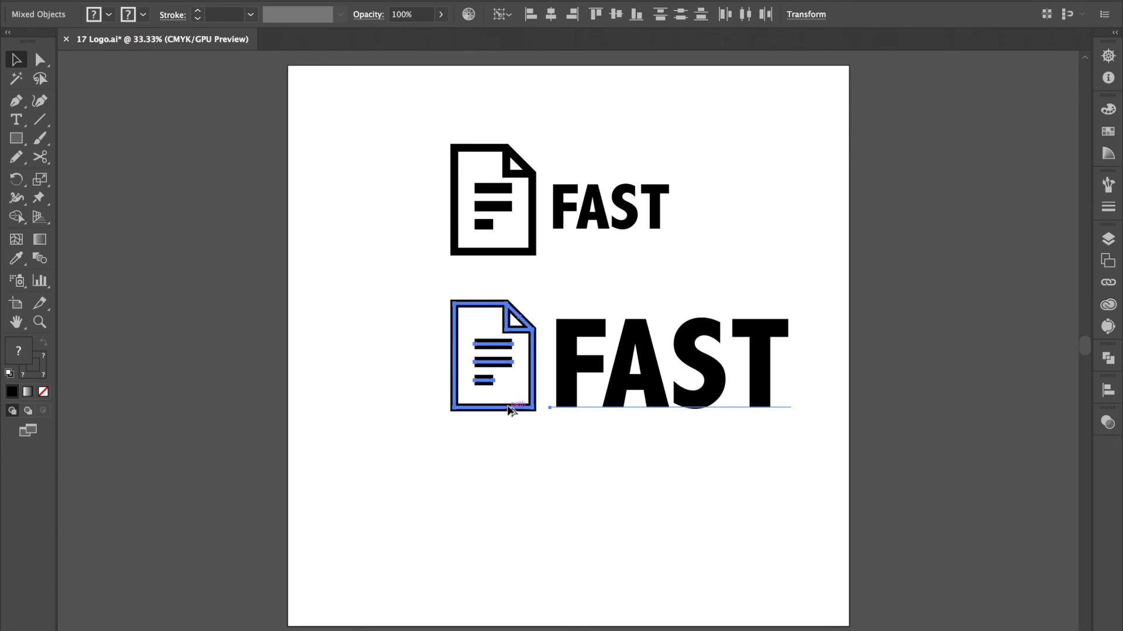
click(622, 14)
click(738, 248)
drag(693, 388, 693, 397)
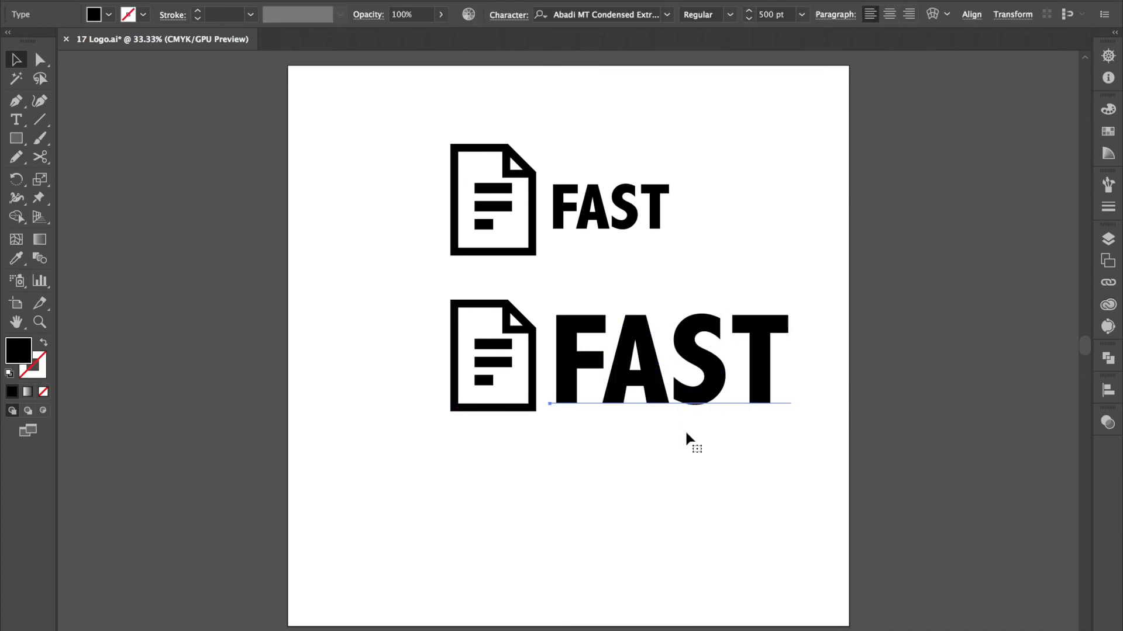
- Delete the upper logo with the smaller FAST text
click(676, 515)
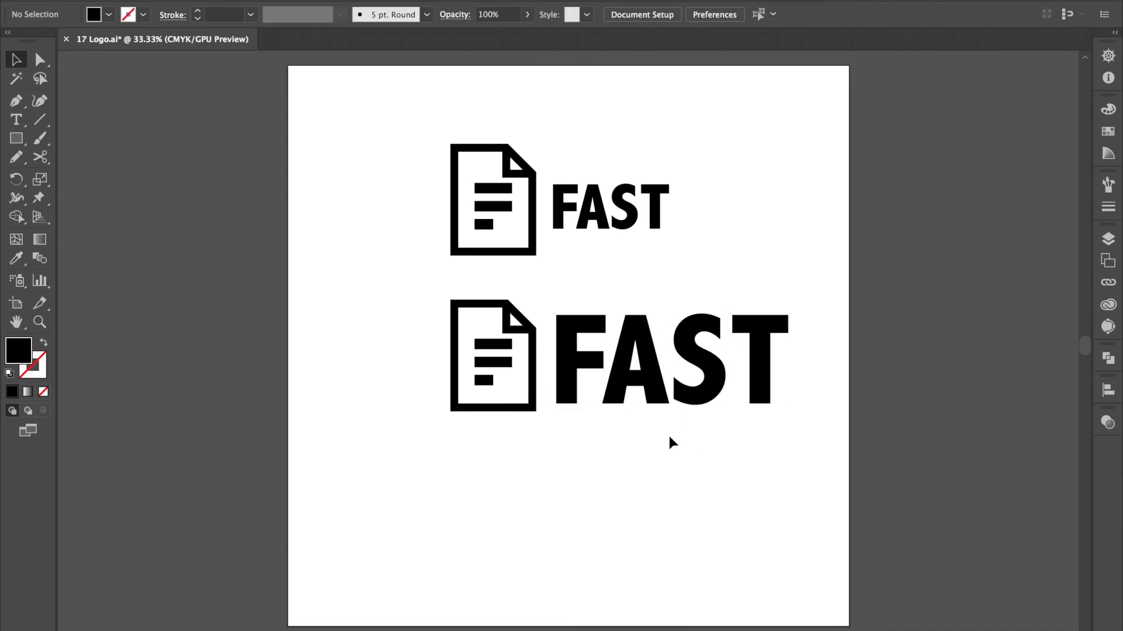
drag(696, 158, 453, 256)
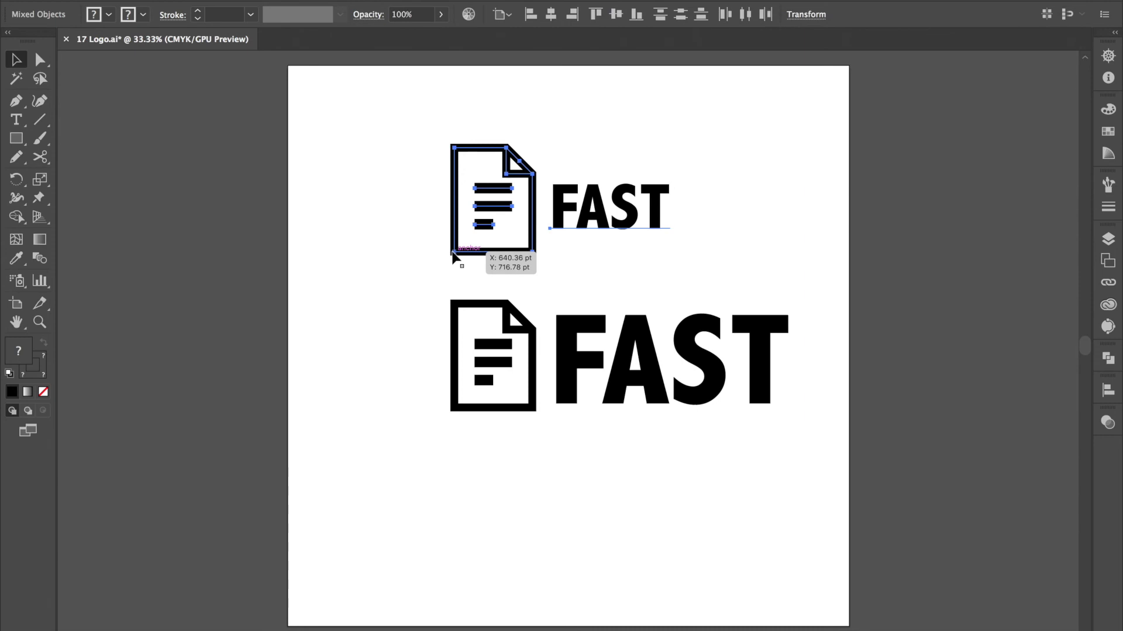
key(Delete)
- Group the remaining page icon and FAST text and centre the group horizontally on the artboard
drag(702, 240, 395, 486)
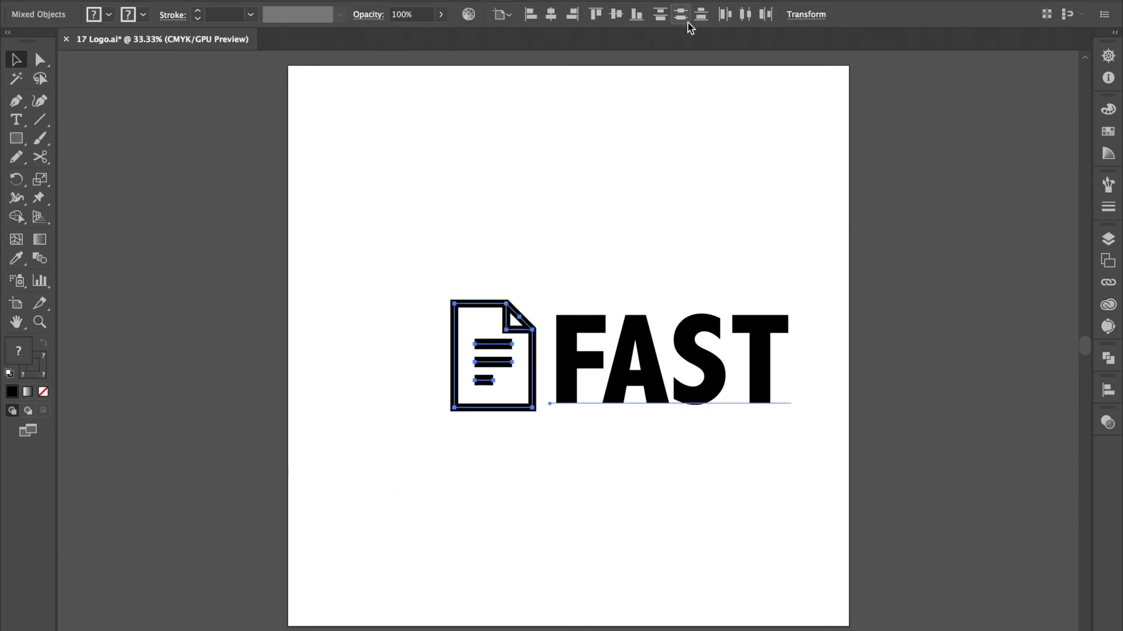
key(ctrl+g)
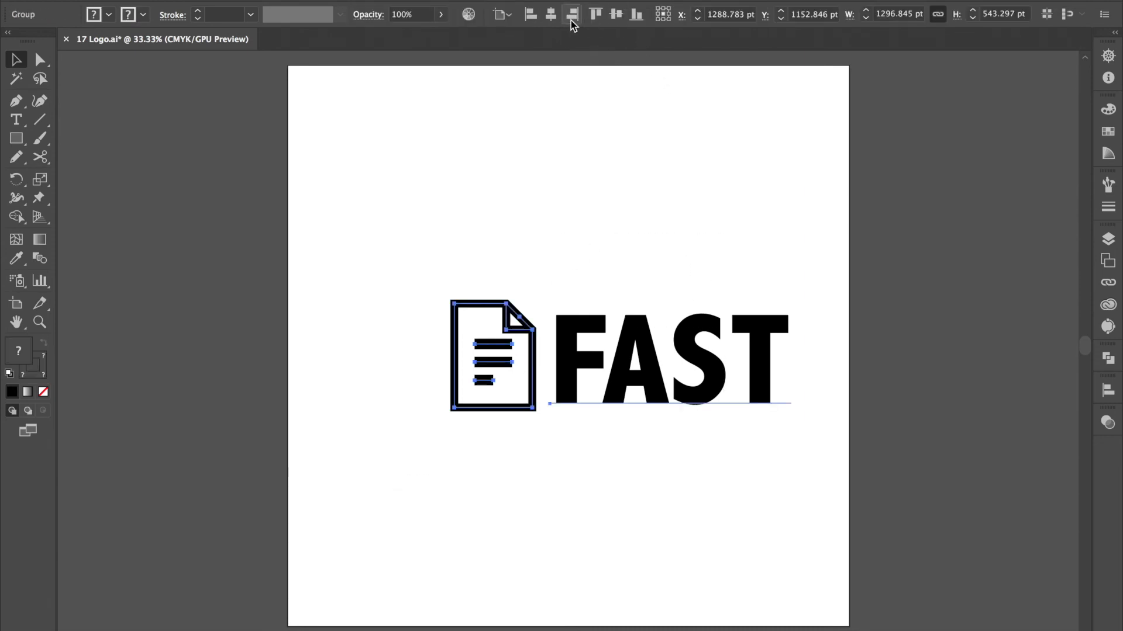
click(549, 20)
click(621, 177)
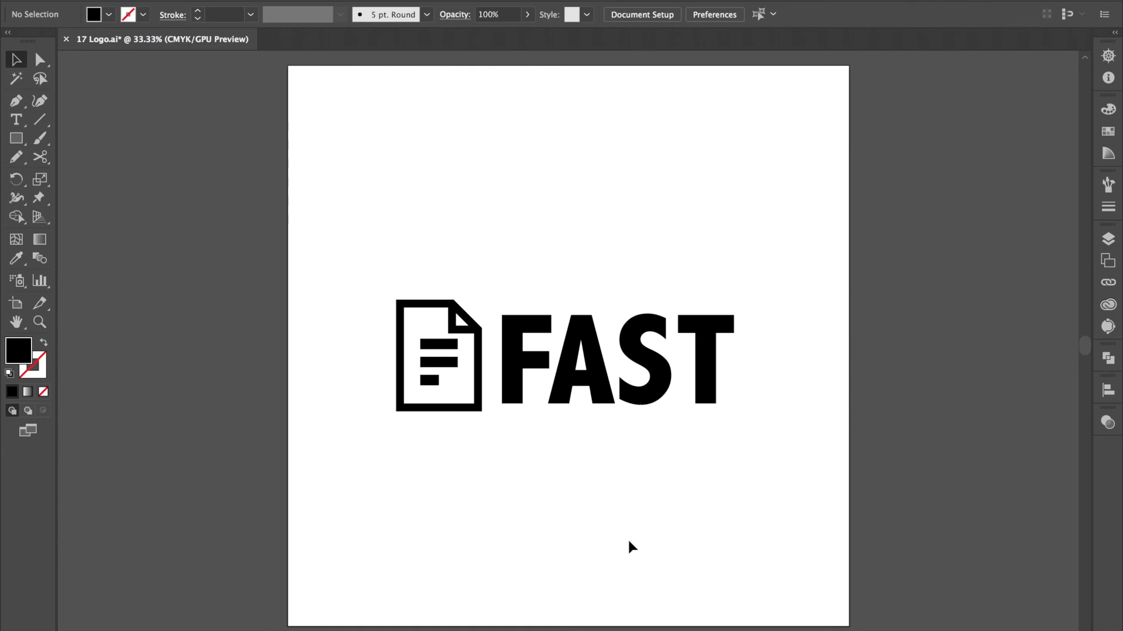
- Expand the logo's objects, fills and strokes into shapes and ungroup the page icon from the FAST text
click(579, 351)
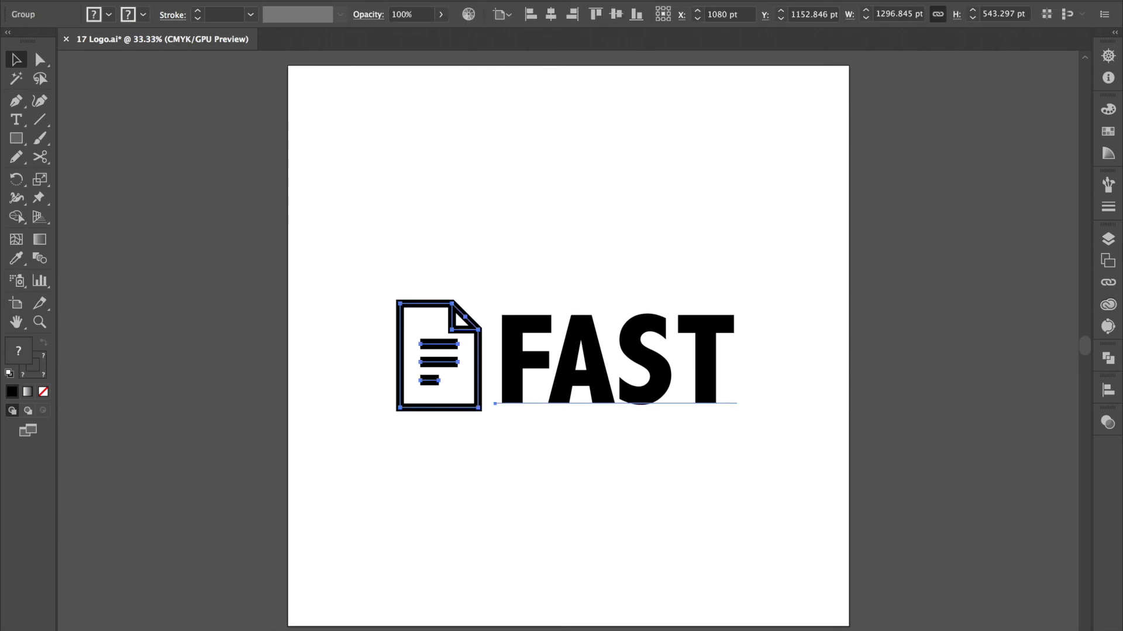
click(210, 0)
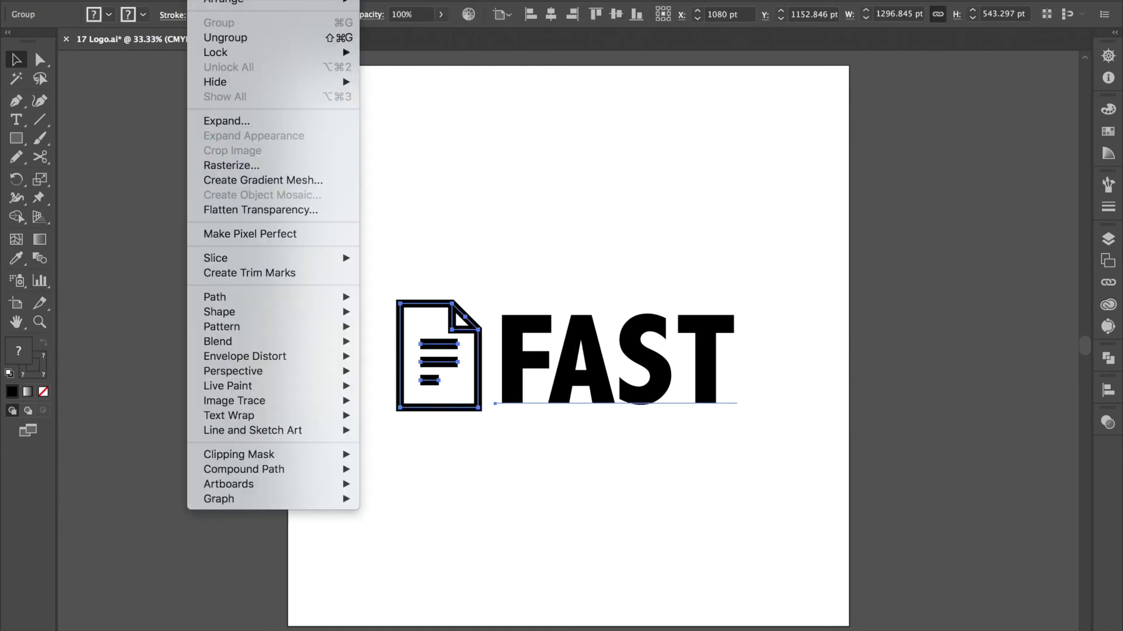
click(231, 123)
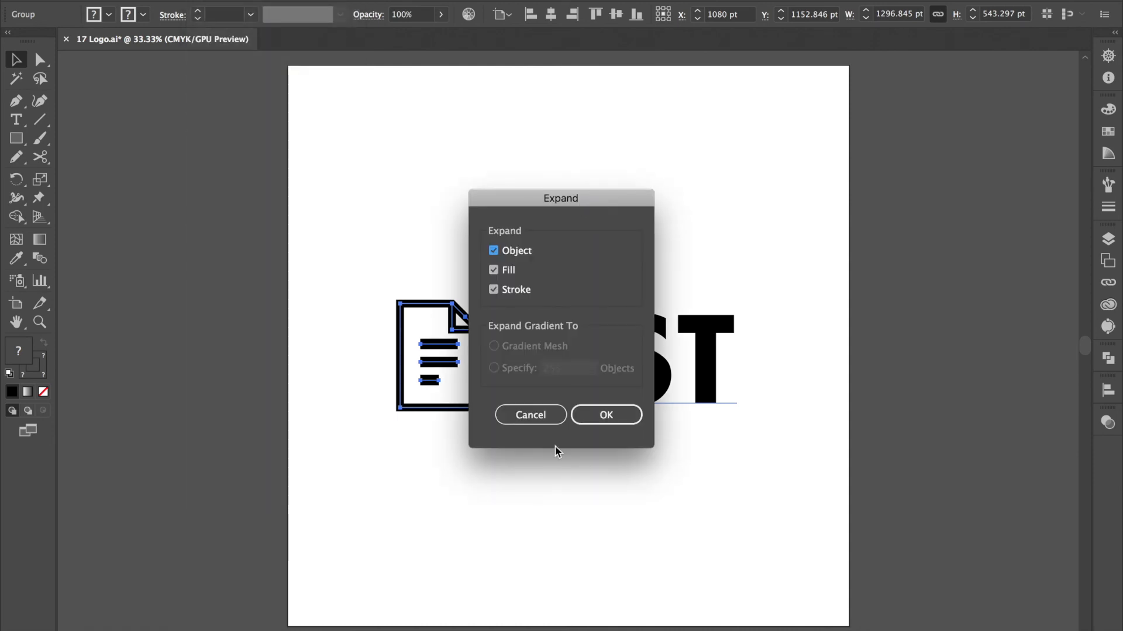
click(591, 415)
click(620, 247)
click(585, 351)
click(569, 292)
drag(466, 289, 437, 315)
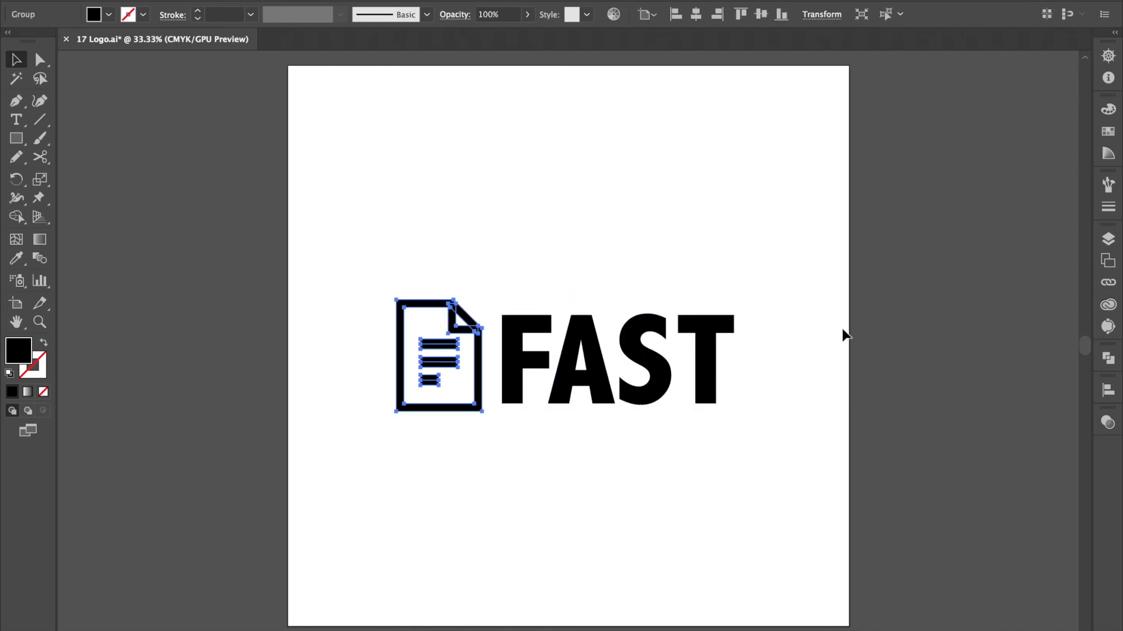
click(434, 258)
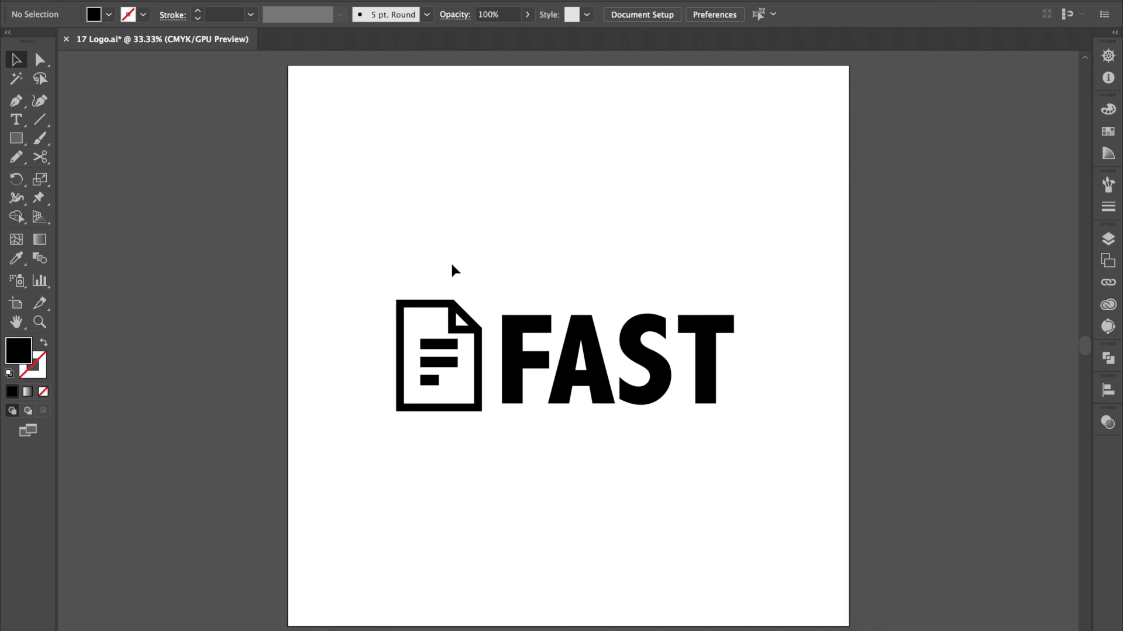
- Merge the page icon's expanded outline pieces with the Pathfinder Unite operation
drag(452, 259, 398, 486)
click(207, 0)
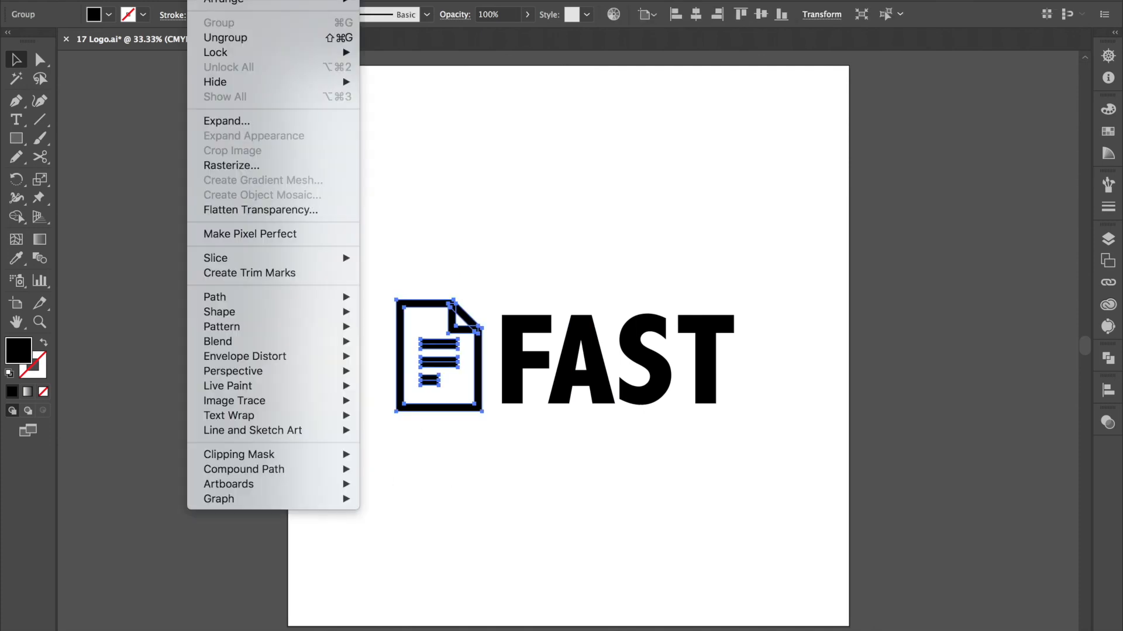
click(245, 123)
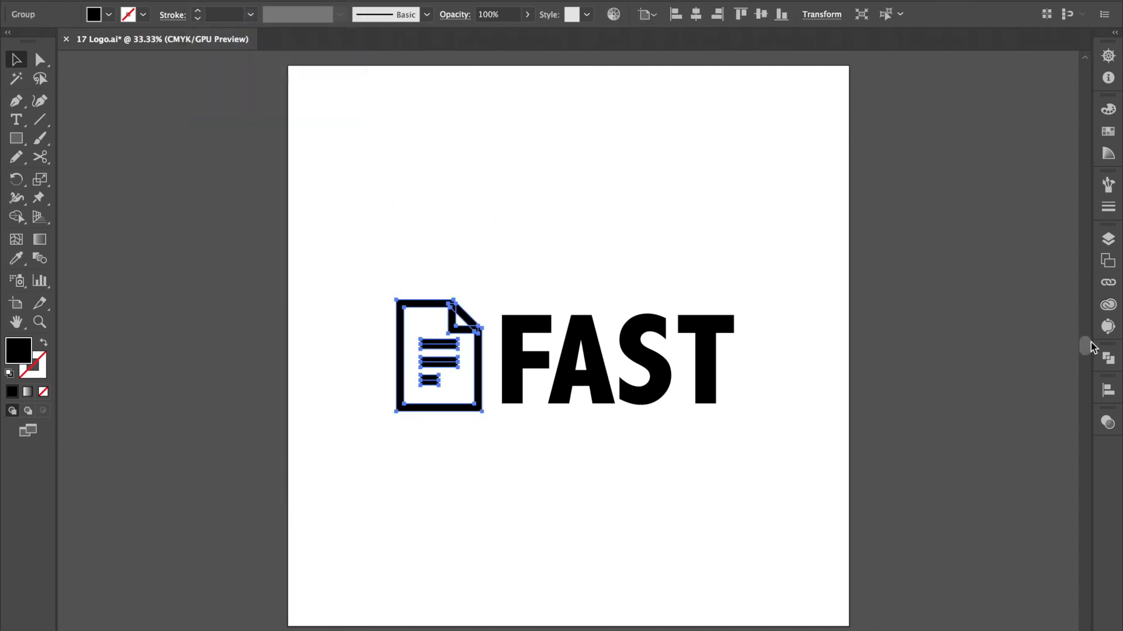
click(1108, 358)
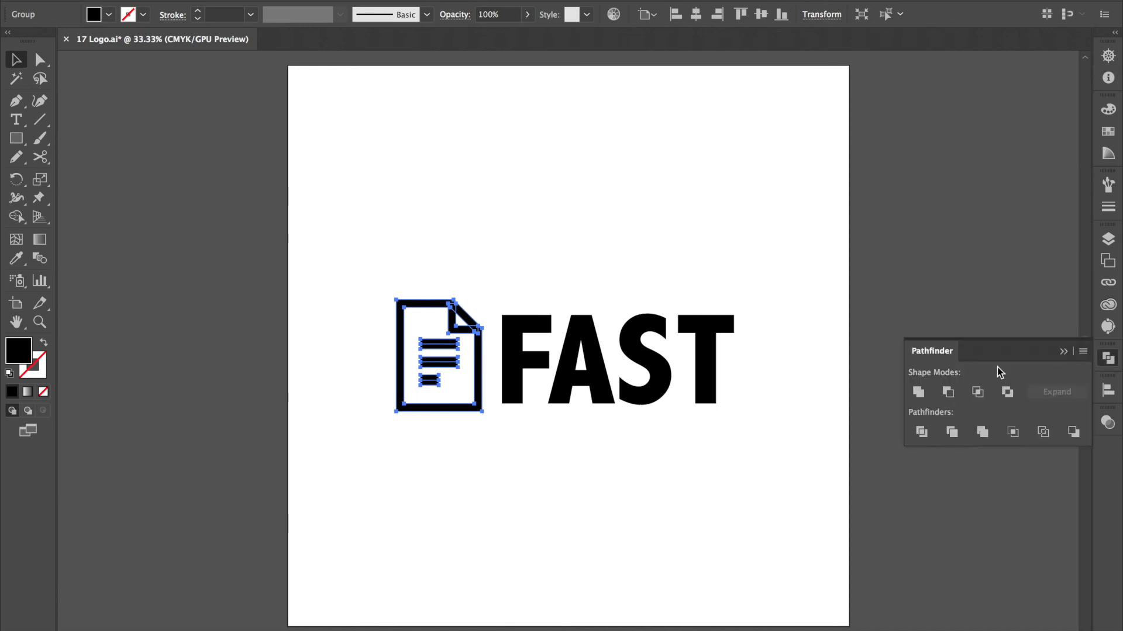
click(918, 396)
click(533, 191)
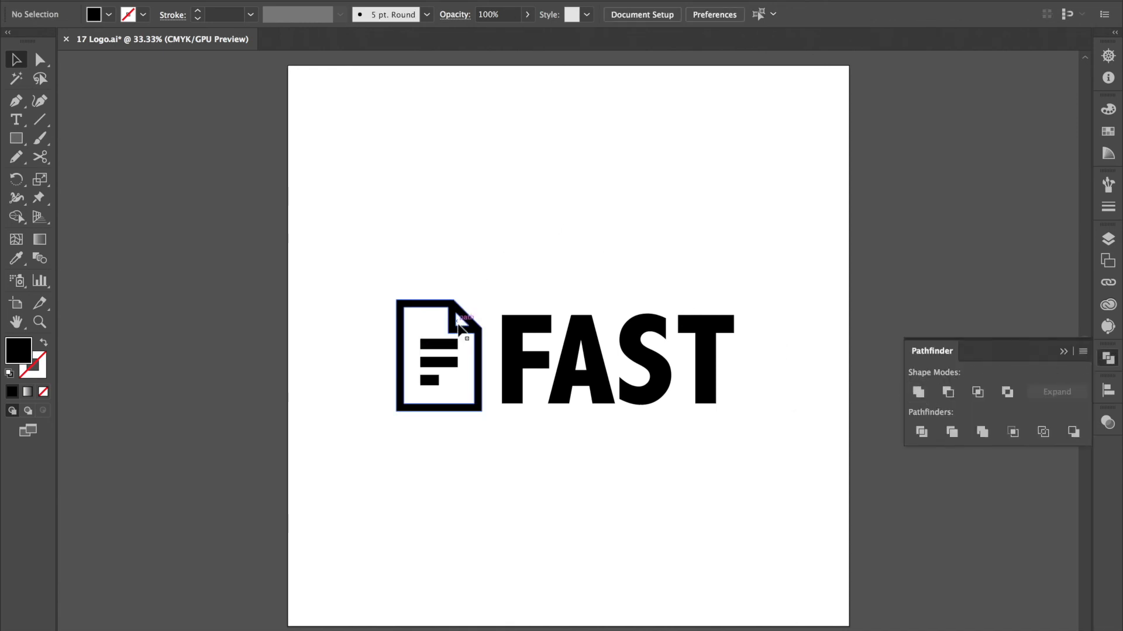
click(447, 368)
click(548, 281)
click(1062, 351)
drag(743, 229, 388, 470)
click(578, 242)
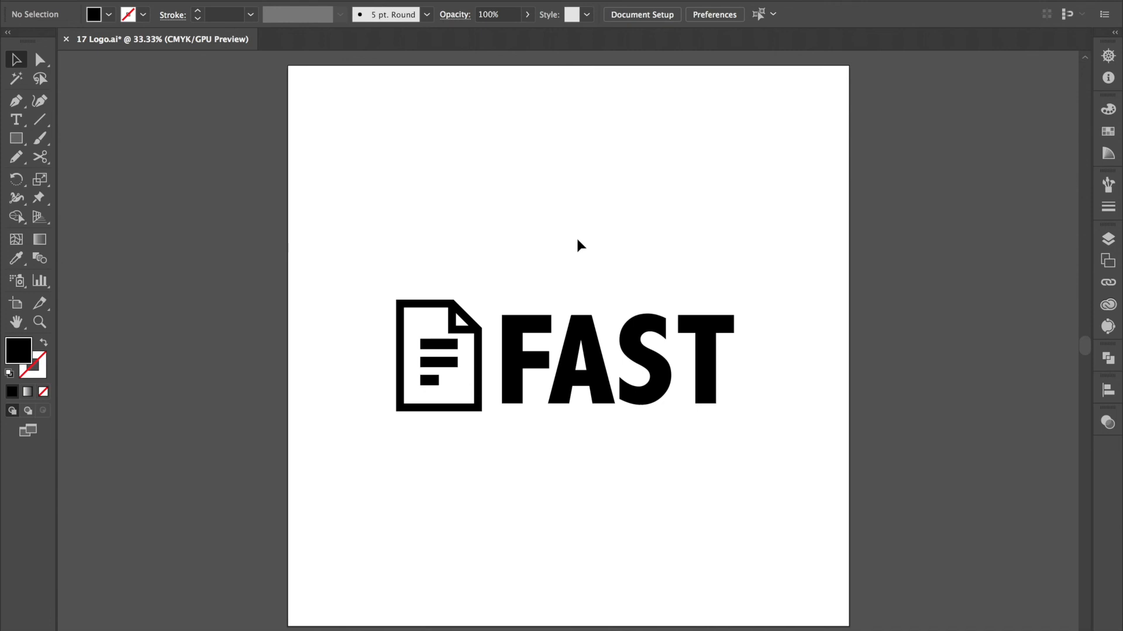
drag(726, 228, 416, 501)
click(783, 257)
drag(750, 267, 430, 516)
click(518, 503)
click(556, 401)
click(740, 302)
- Try the FAST text in CMYK Blue and in CMYK Cyan
drag(753, 276, 522, 415)
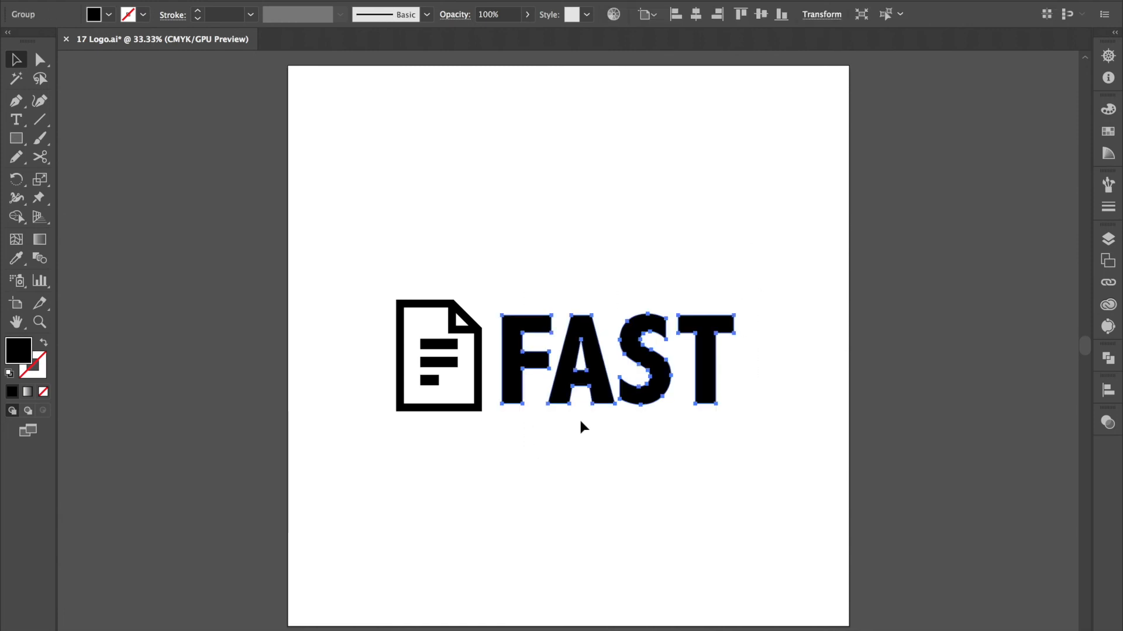
click(1108, 131)
click(959, 280)
click(737, 248)
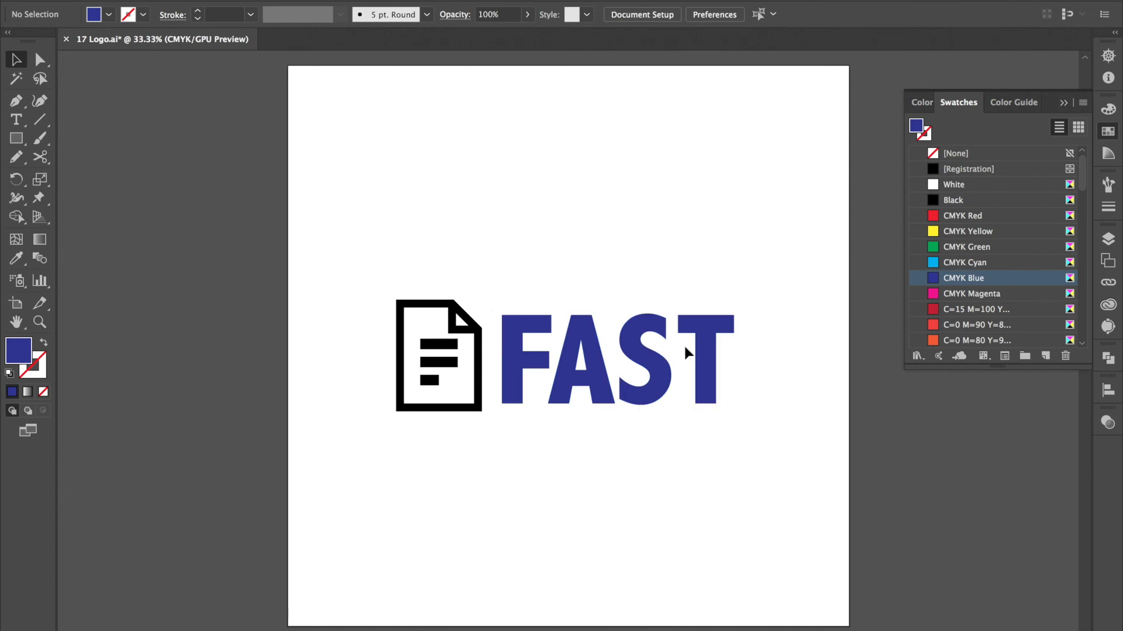
drag(734, 257, 506, 462)
click(955, 263)
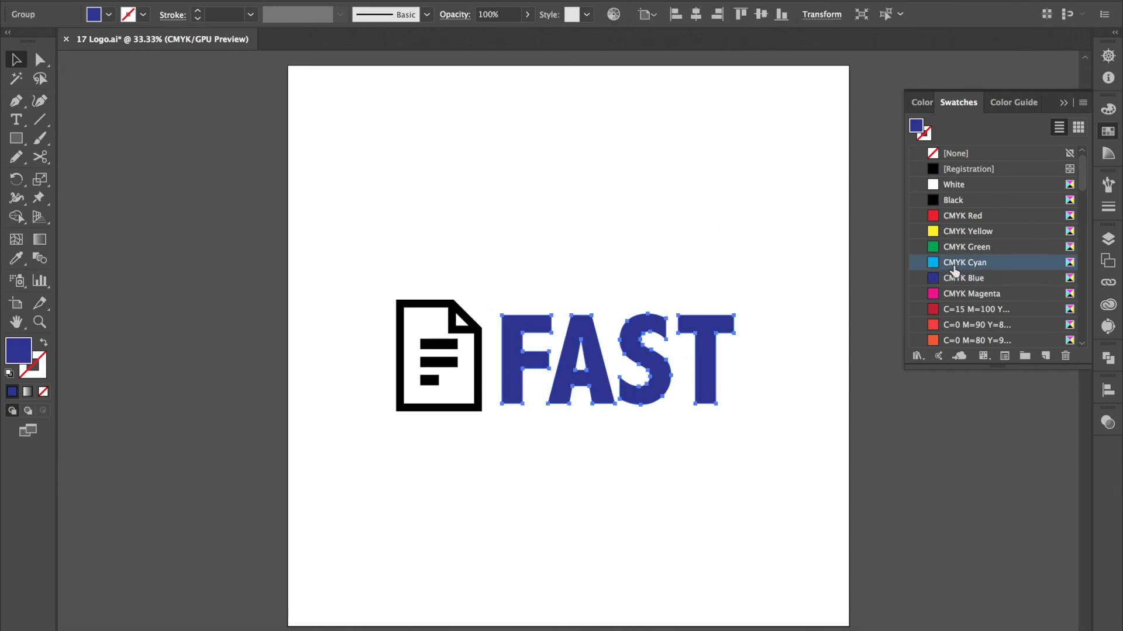
click(725, 260)
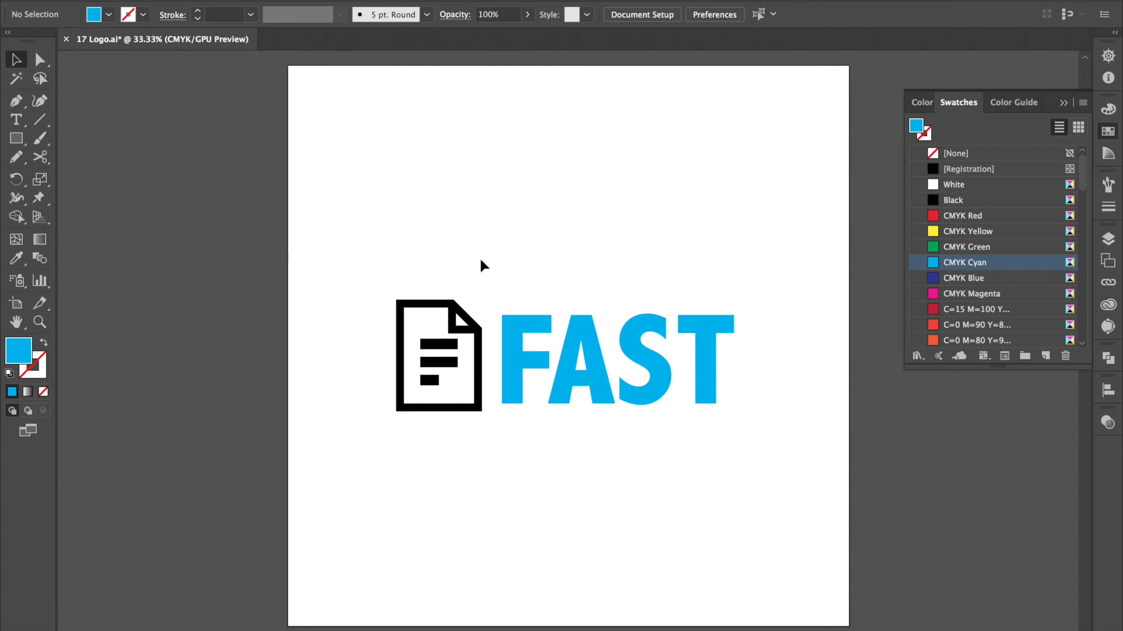
- Recolour both the page icon and the FAST text with the C=85 M=50 blue swatch
drag(481, 260, 378, 475)
click(371, 216)
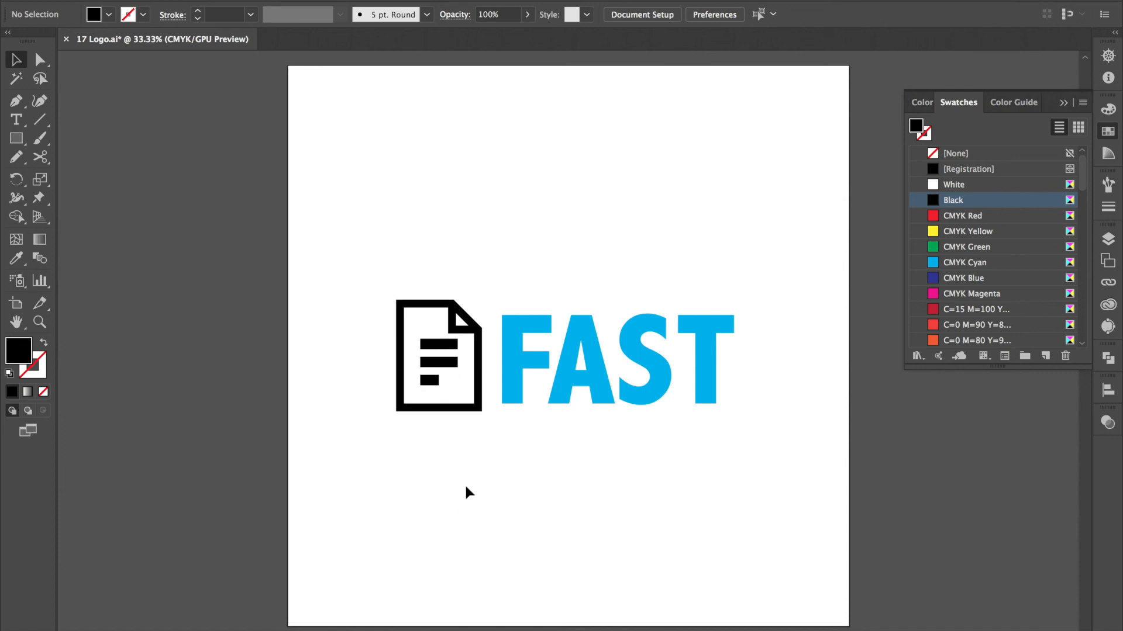
scroll(973, 289, down, 5)
scroll(973, 289, up, 5)
scroll(973, 290, down, 8)
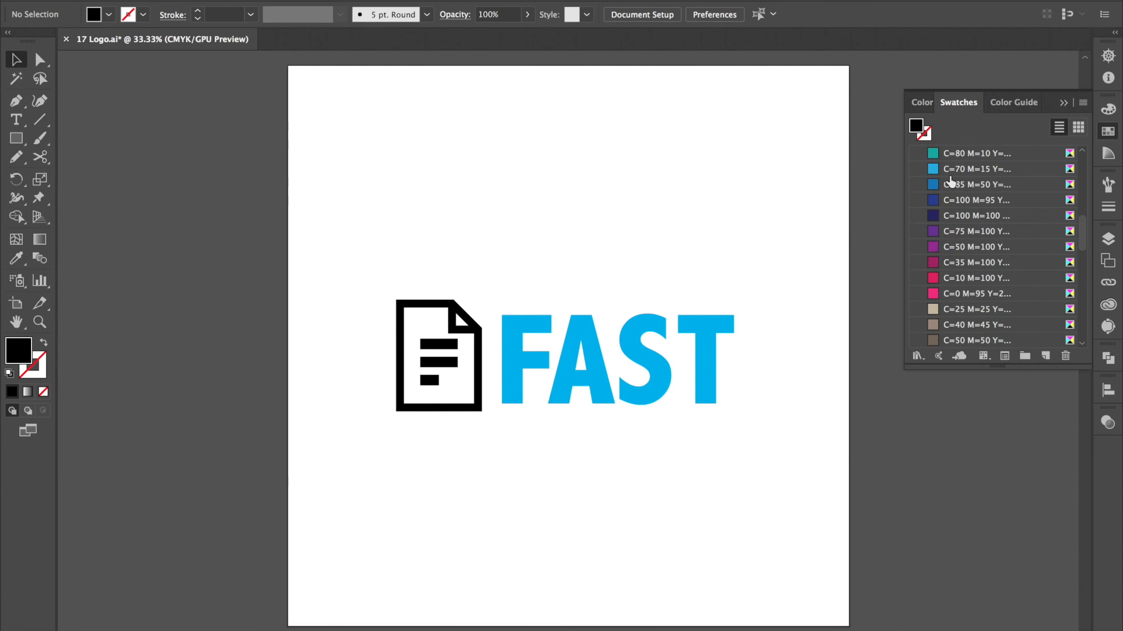
drag(730, 228, 419, 536)
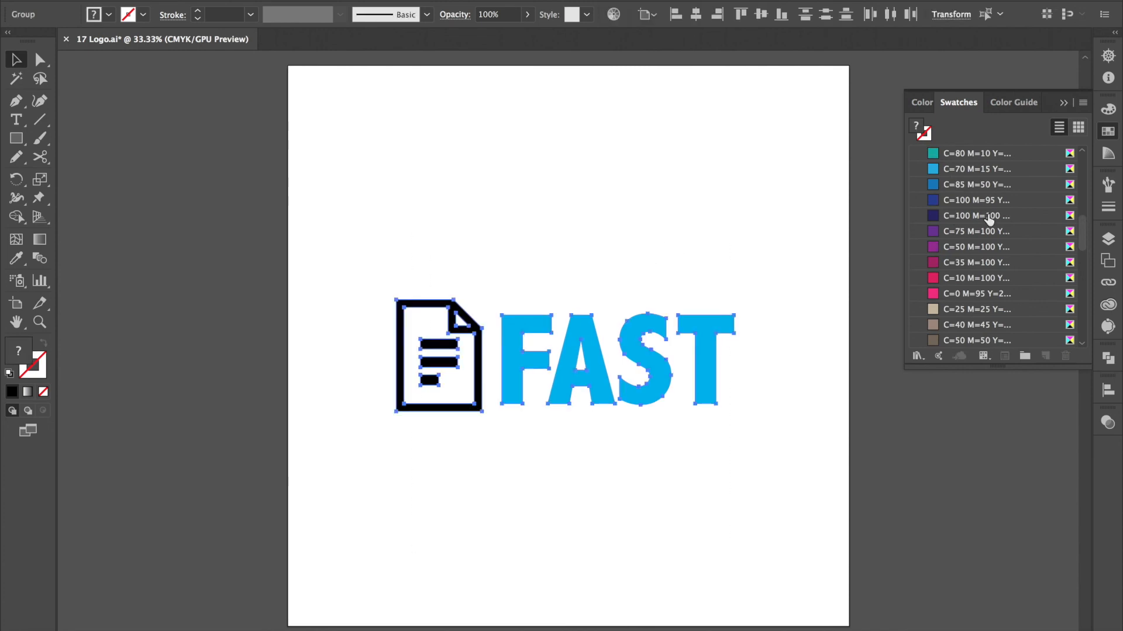
click(959, 172)
click(959, 184)
click(716, 237)
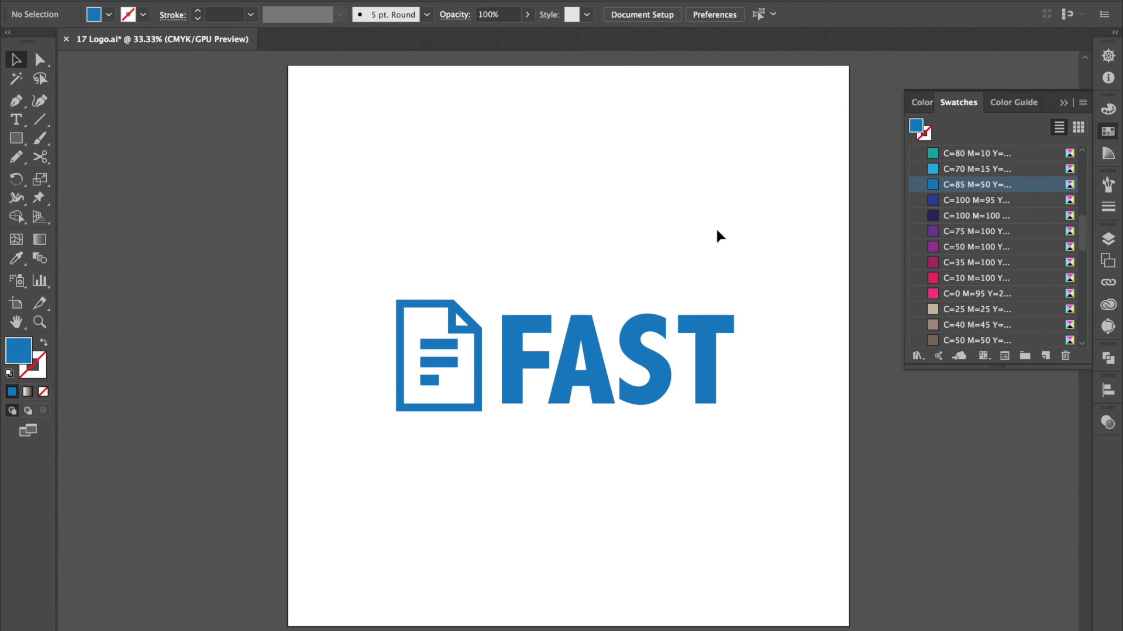
- Fill the FAST text with the orange C=0 M=75 swatch from the Brights group
scroll(970, 271, down, 10)
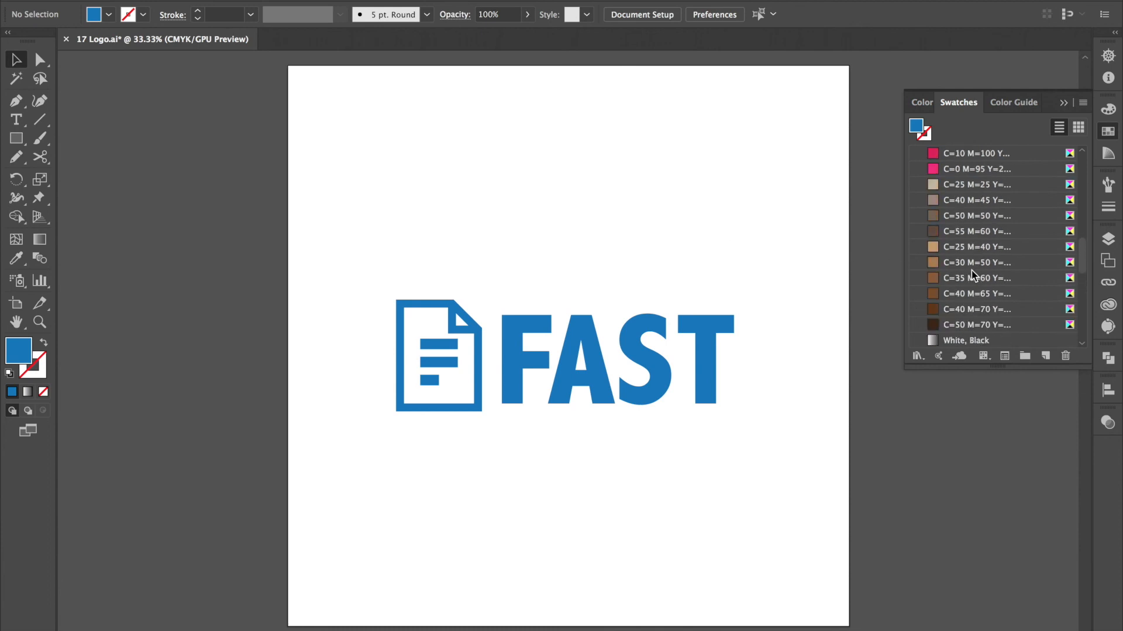
scroll(971, 270, down, 4)
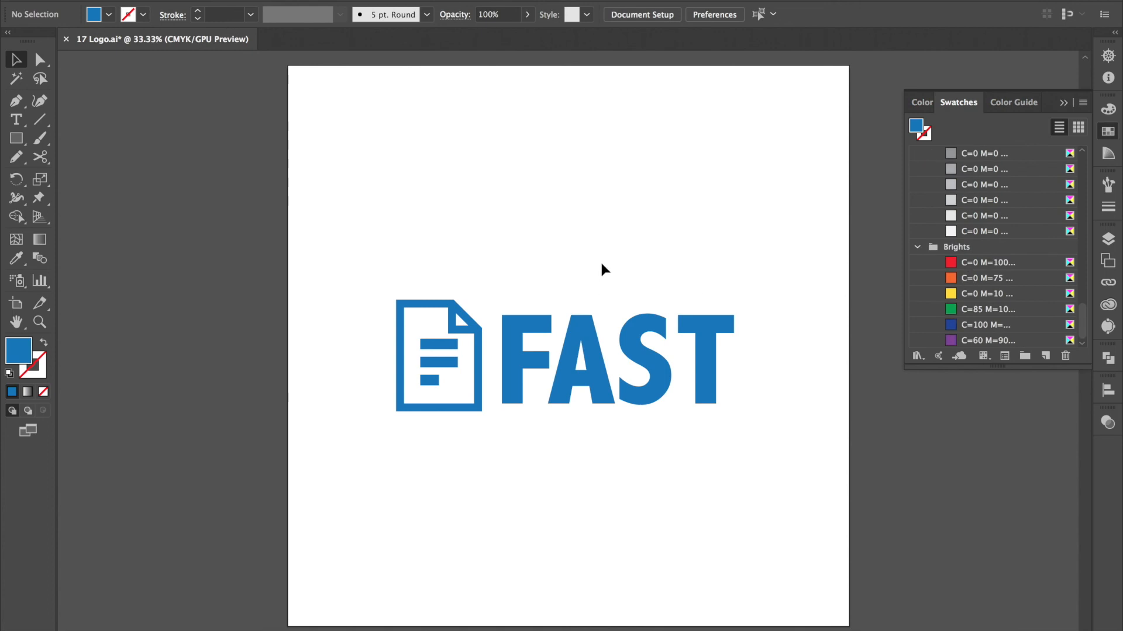
drag(754, 257, 485, 456)
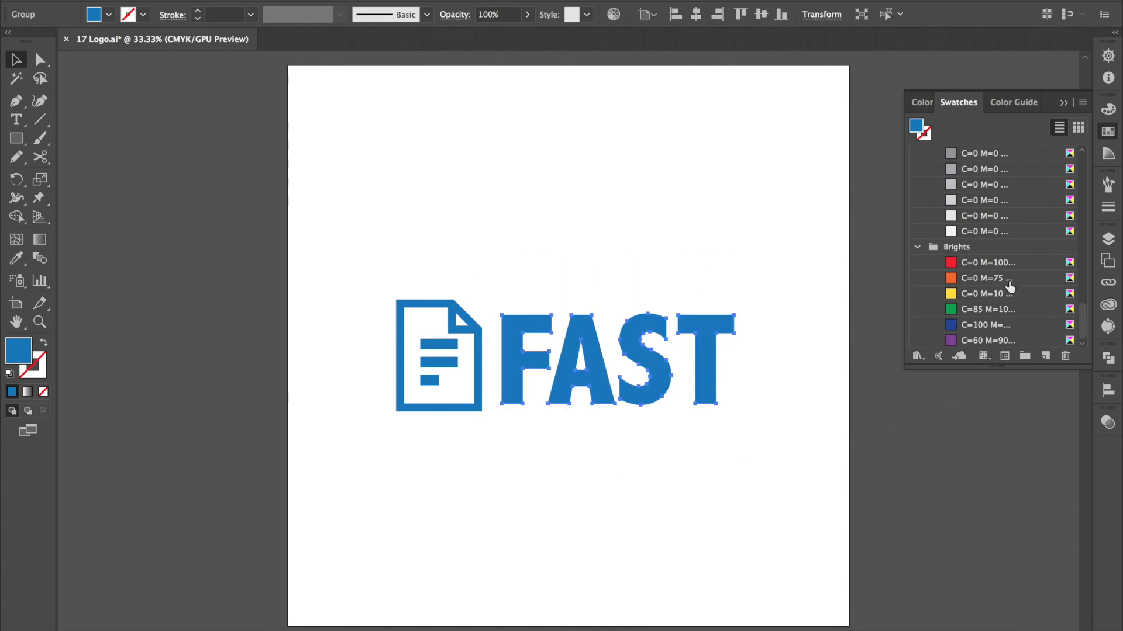
click(988, 279)
click(741, 257)
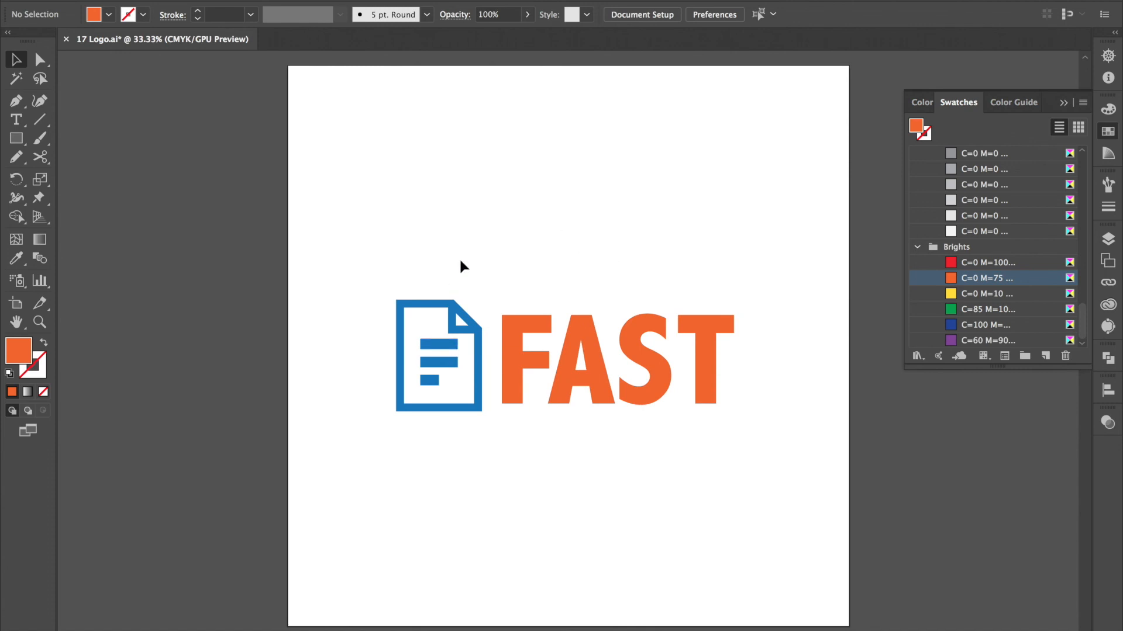
- Turn the page icon into a Live Paint group and fill the page's interior with the C=85 M=50 blue
drag(460, 259, 370, 447)
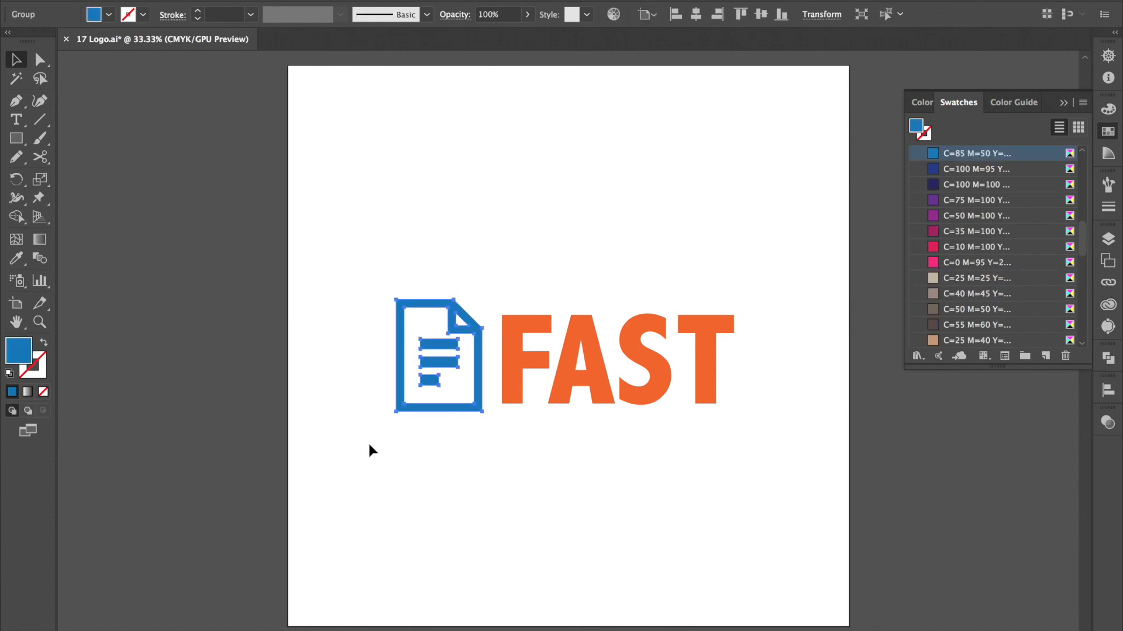
click(16, 216)
click(62, 236)
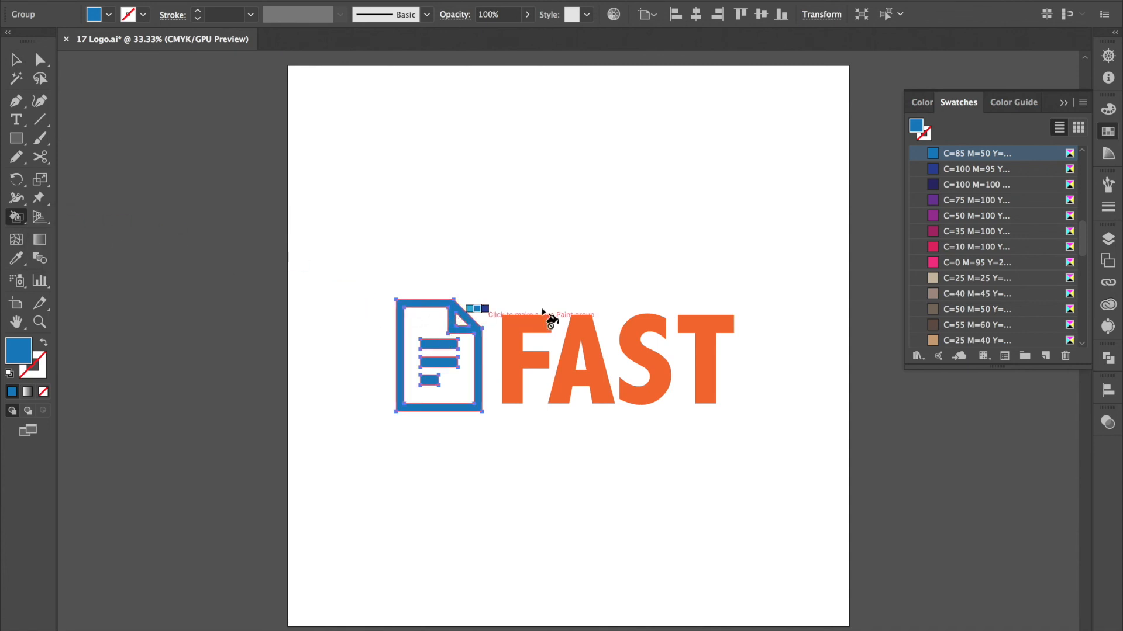
scroll(951, 259, up, 3)
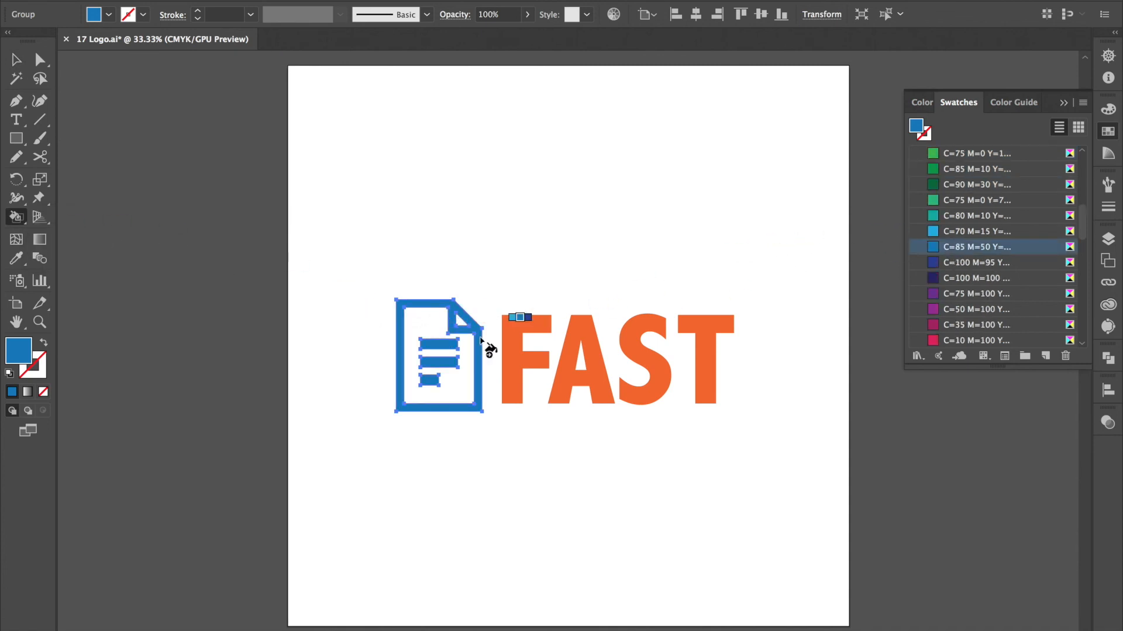
click(422, 321)
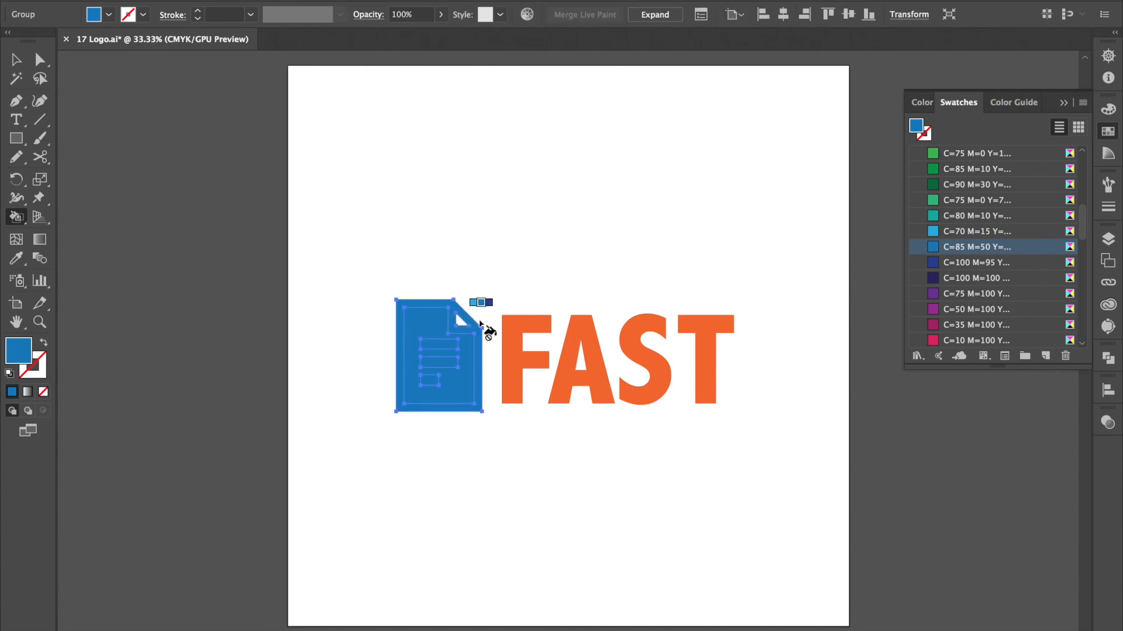
- Fill the page icon's three text lines with the orange C=0 M=80 swatch using Live Paint, and deselect the icon
scroll(994, 259, up, 5)
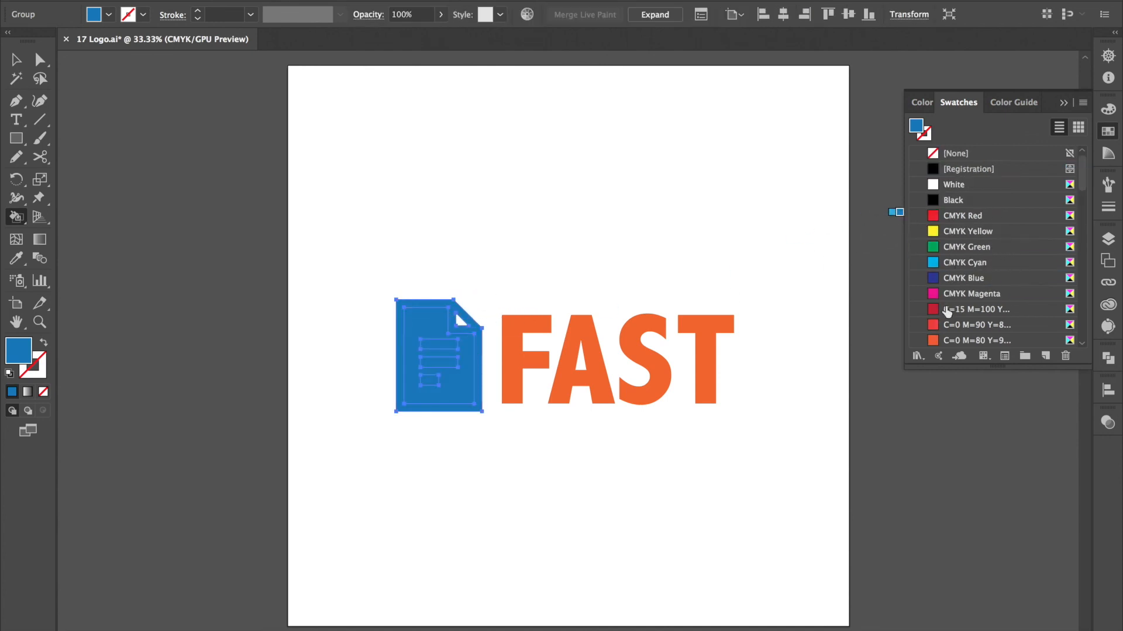
click(935, 341)
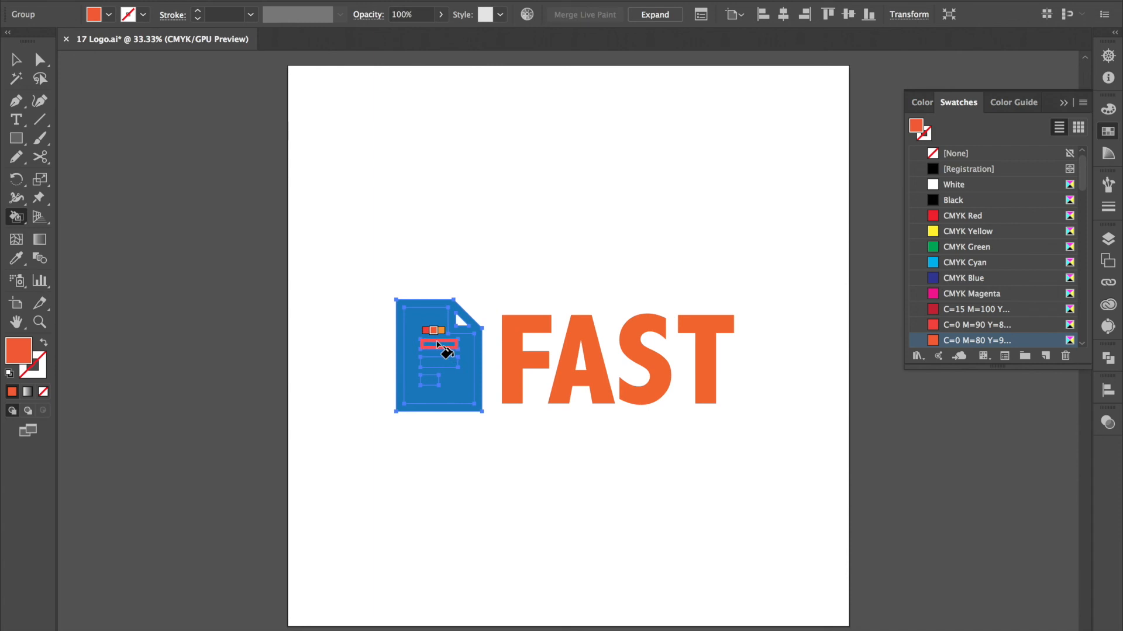
click(438, 345)
click(438, 362)
click(430, 380)
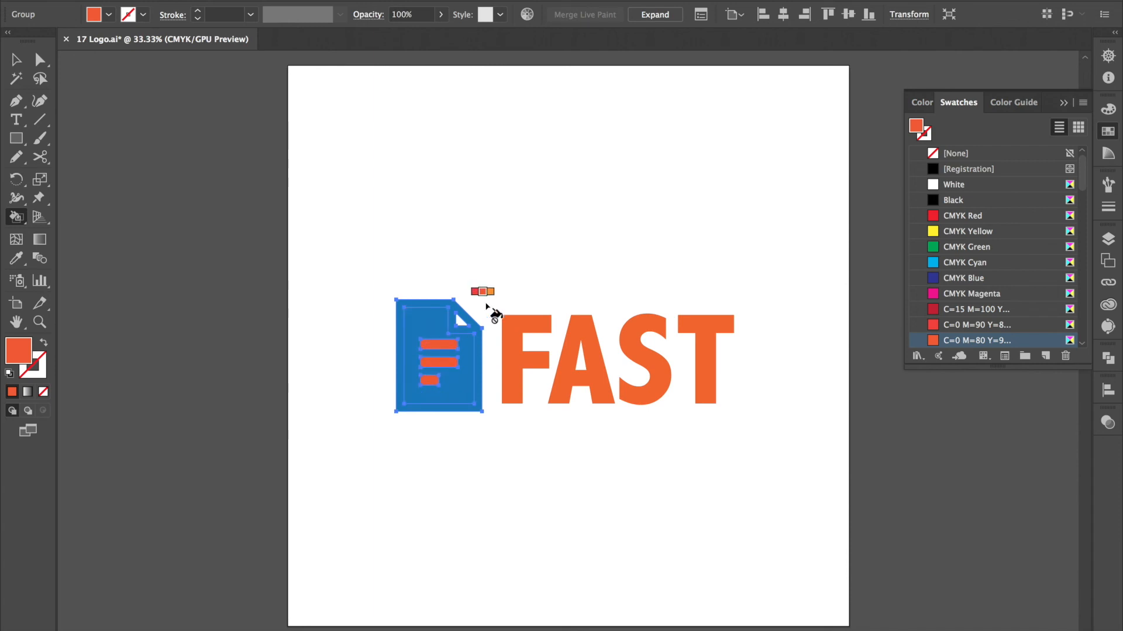
key(v)
click(500, 242)
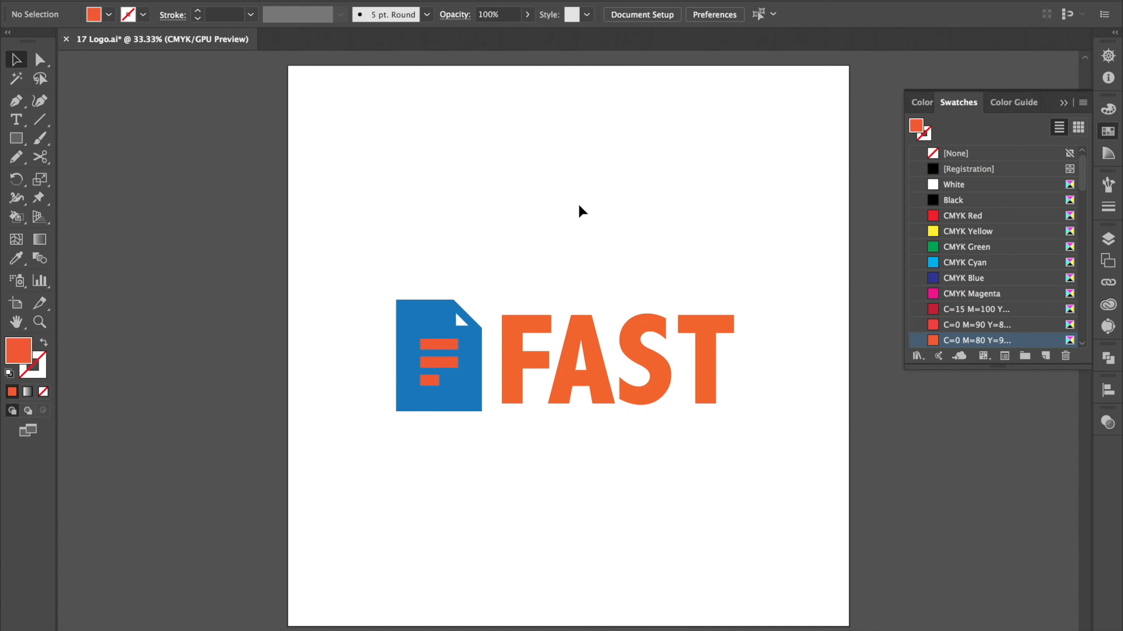
- Undo the Live Paint fills and the orange text fill, back to the outlined page icon and text in C=85 M=50 blue
key(super+z)
key(super+z)
key(super+z)
key(super+z)
key(super+z)
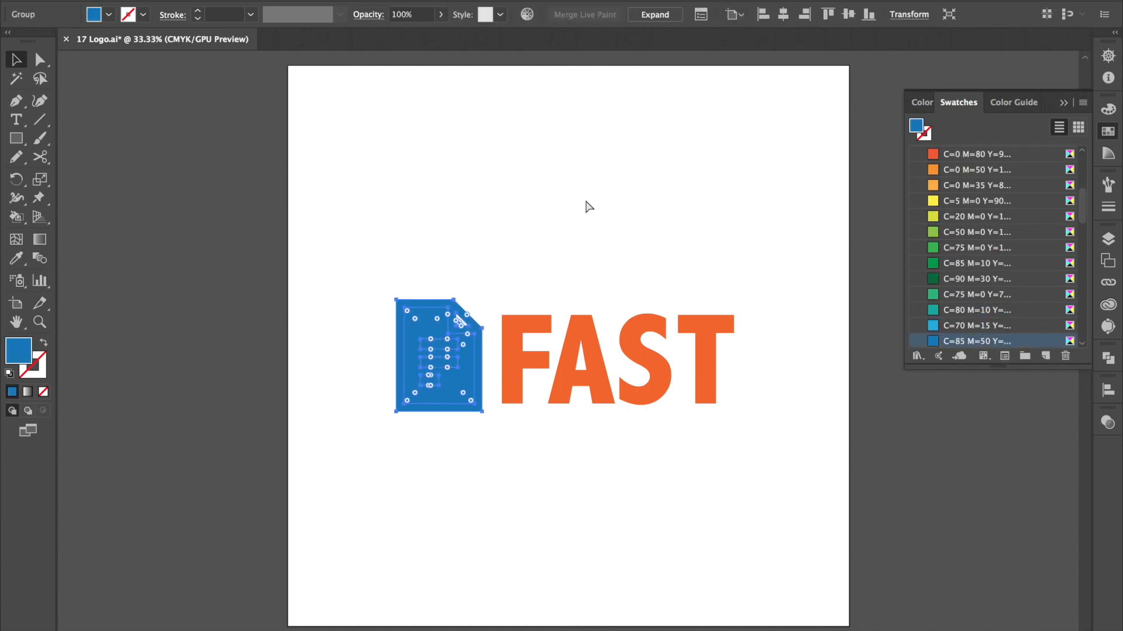
click(585, 202)
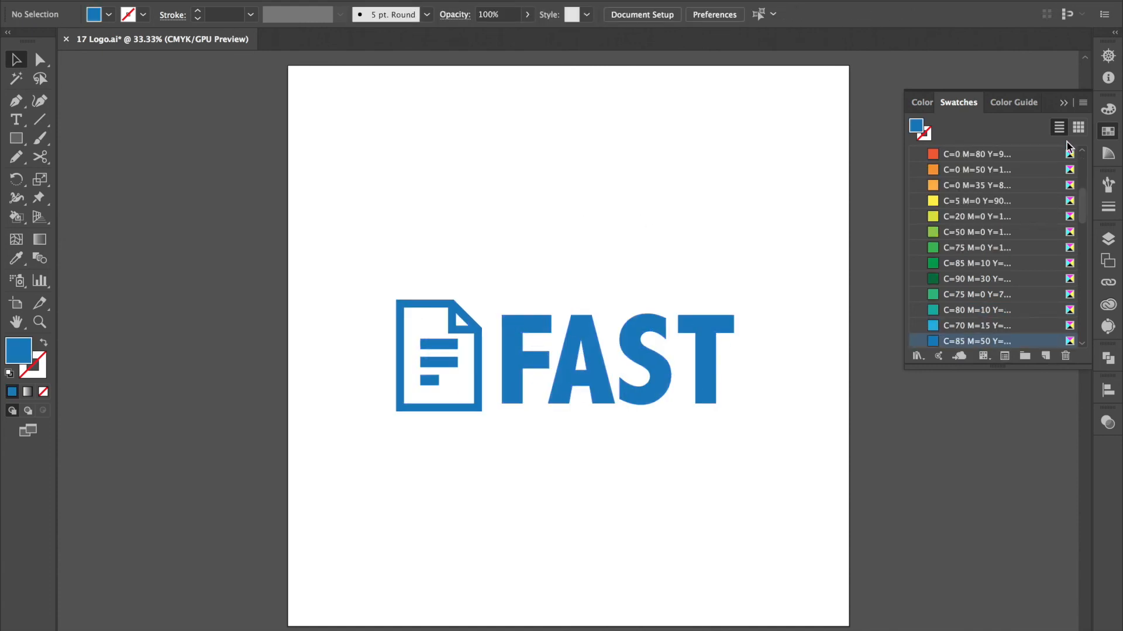
- Undo the remaining blue and cyan colour changes, back to the all-black page icon and FAST text
key(super+z)
key(super+z)
key(super+z)
key(super+z)
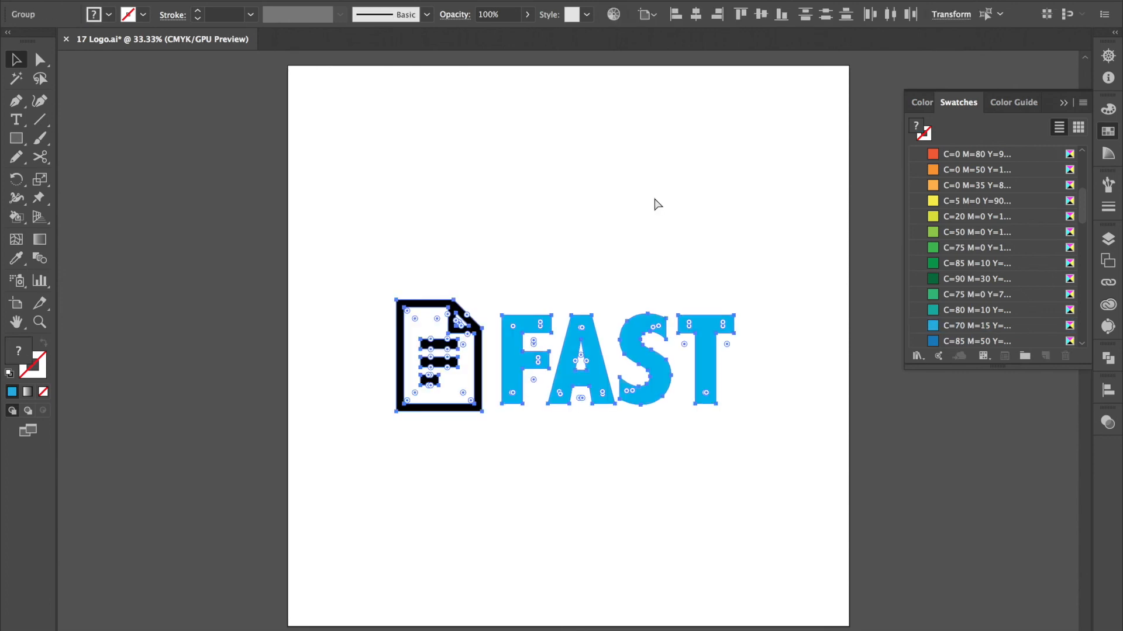
key(super+z)
key(super+z)
key(super+z)
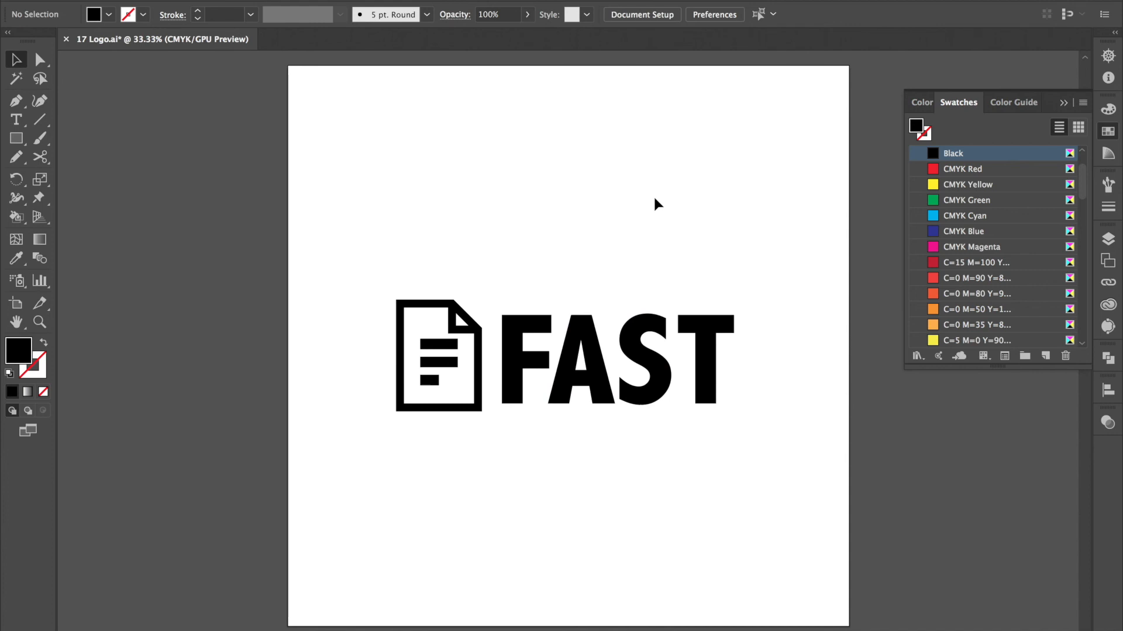
- Try the CMYK Blue swatch on both the page icon and the FAST text
drag(757, 203, 342, 462)
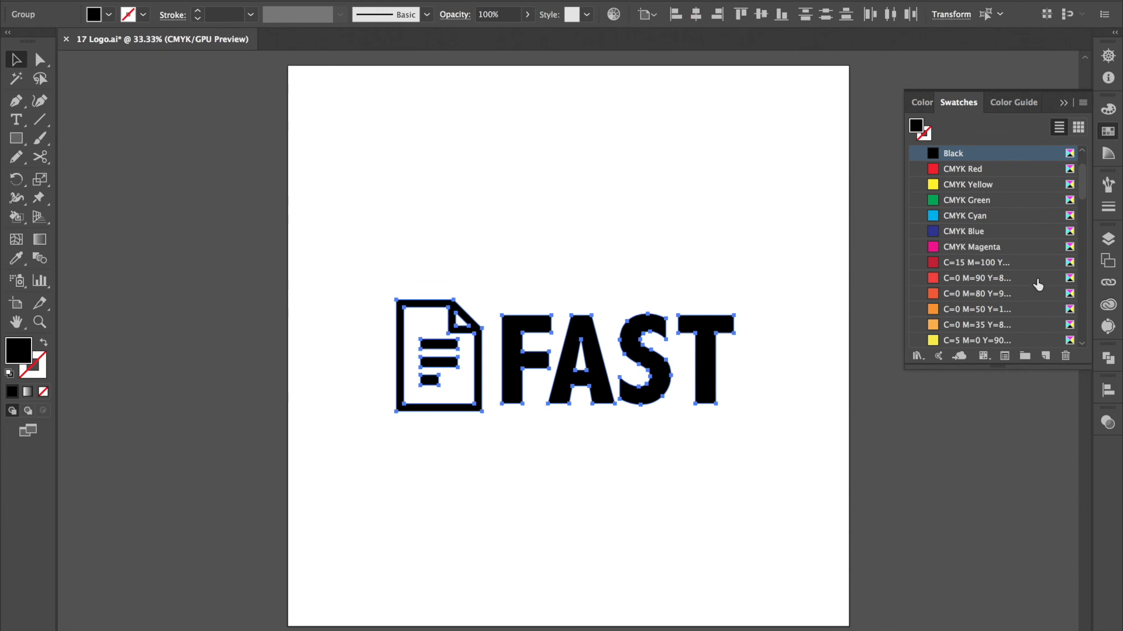
click(959, 232)
click(643, 274)
- Fill both the page icon and the FAST text with the C=85 M=50 blue swatch and put the swatches away
scroll(1009, 253, up, 3)
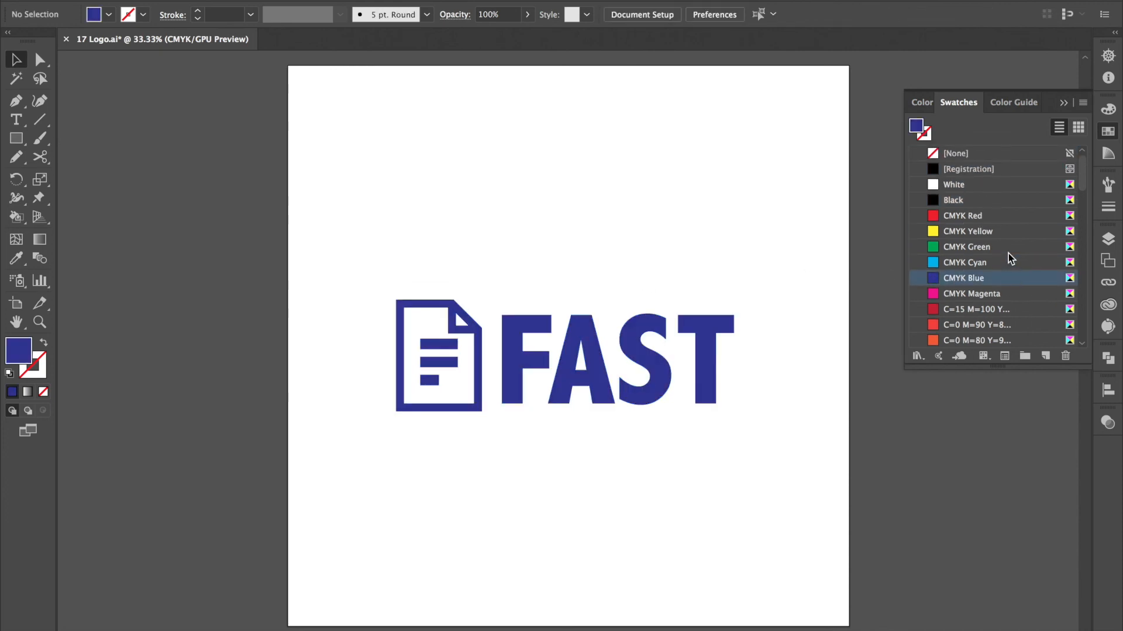
scroll(1009, 256, down, 8)
scroll(1008, 257, up, 2)
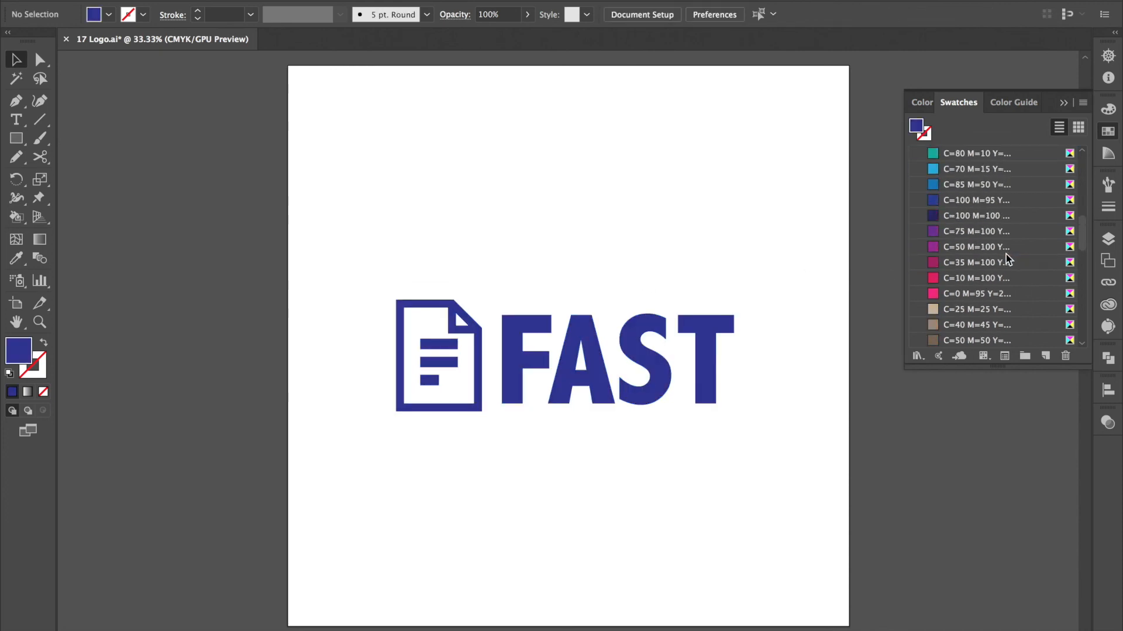
click(962, 205)
drag(763, 243, 340, 474)
scroll(976, 267, up, 8)
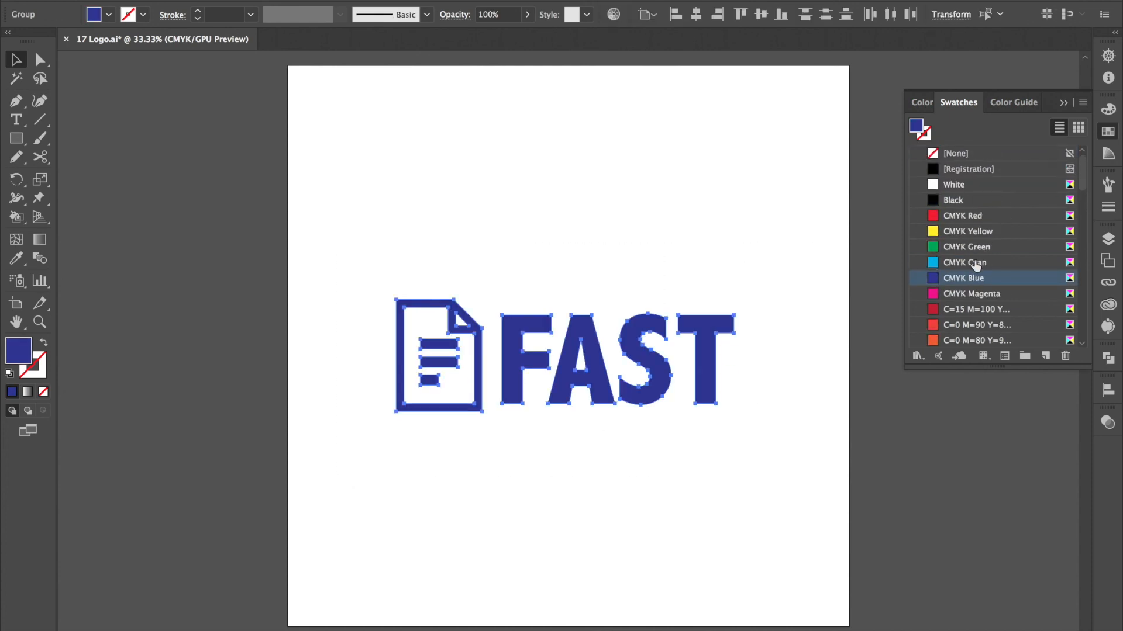
scroll(976, 288, down, 5)
click(962, 248)
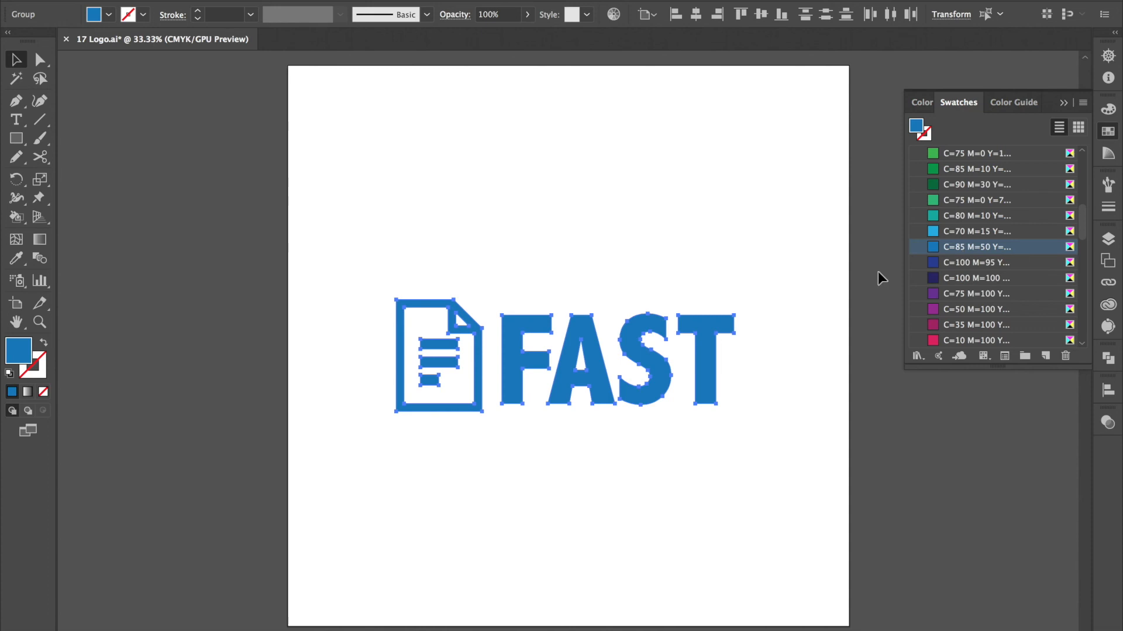
click(704, 242)
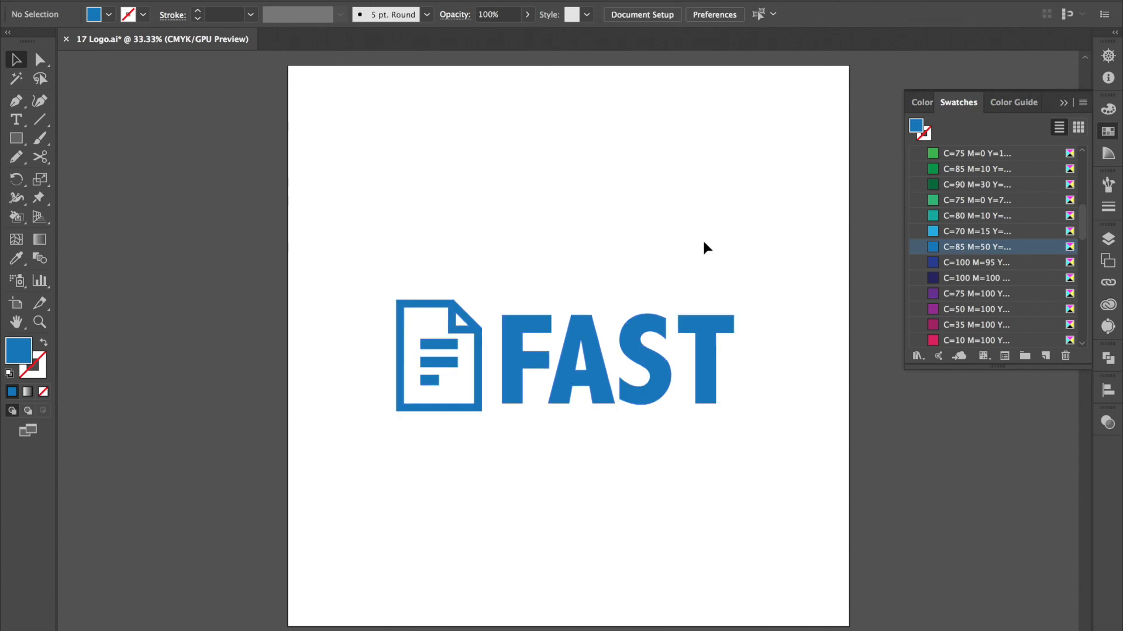
click(1062, 102)
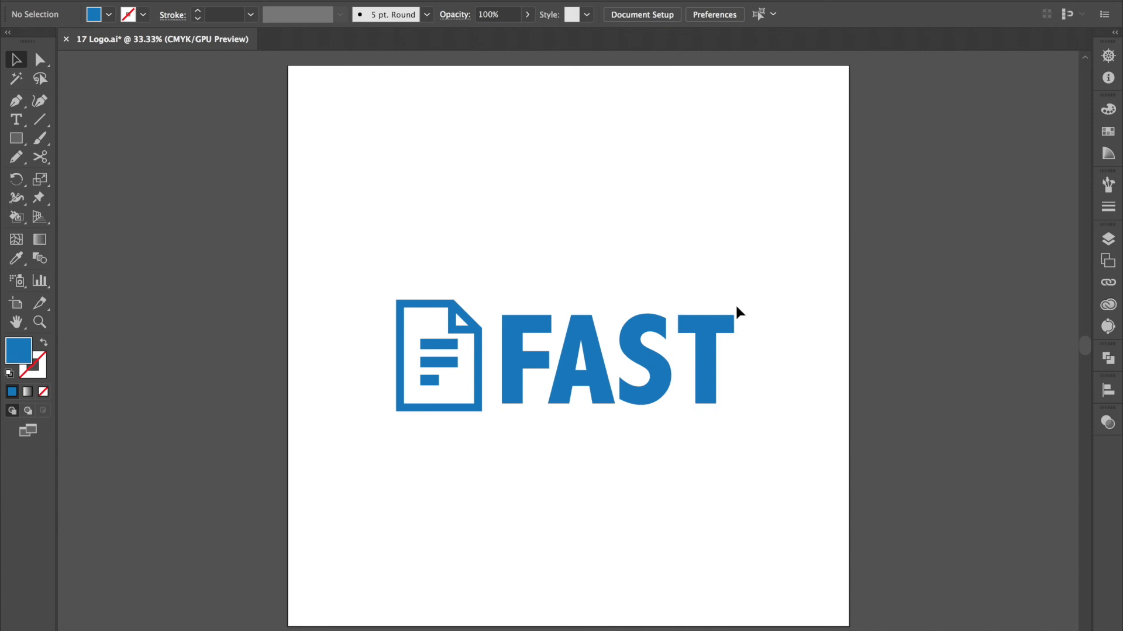
key(super+0)
key(super+minus)
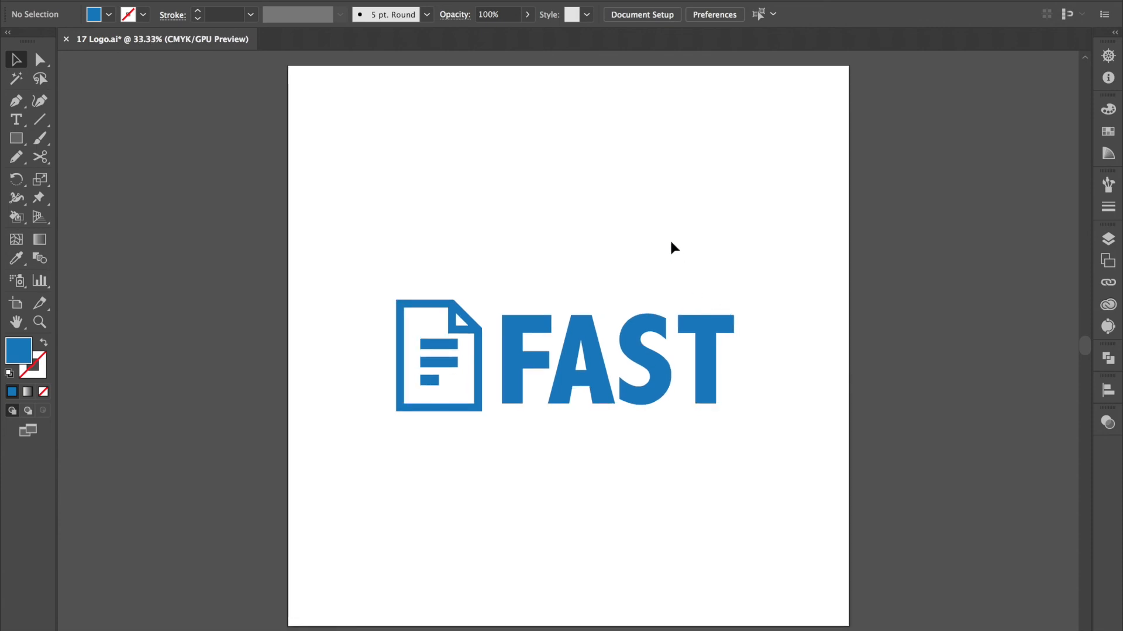